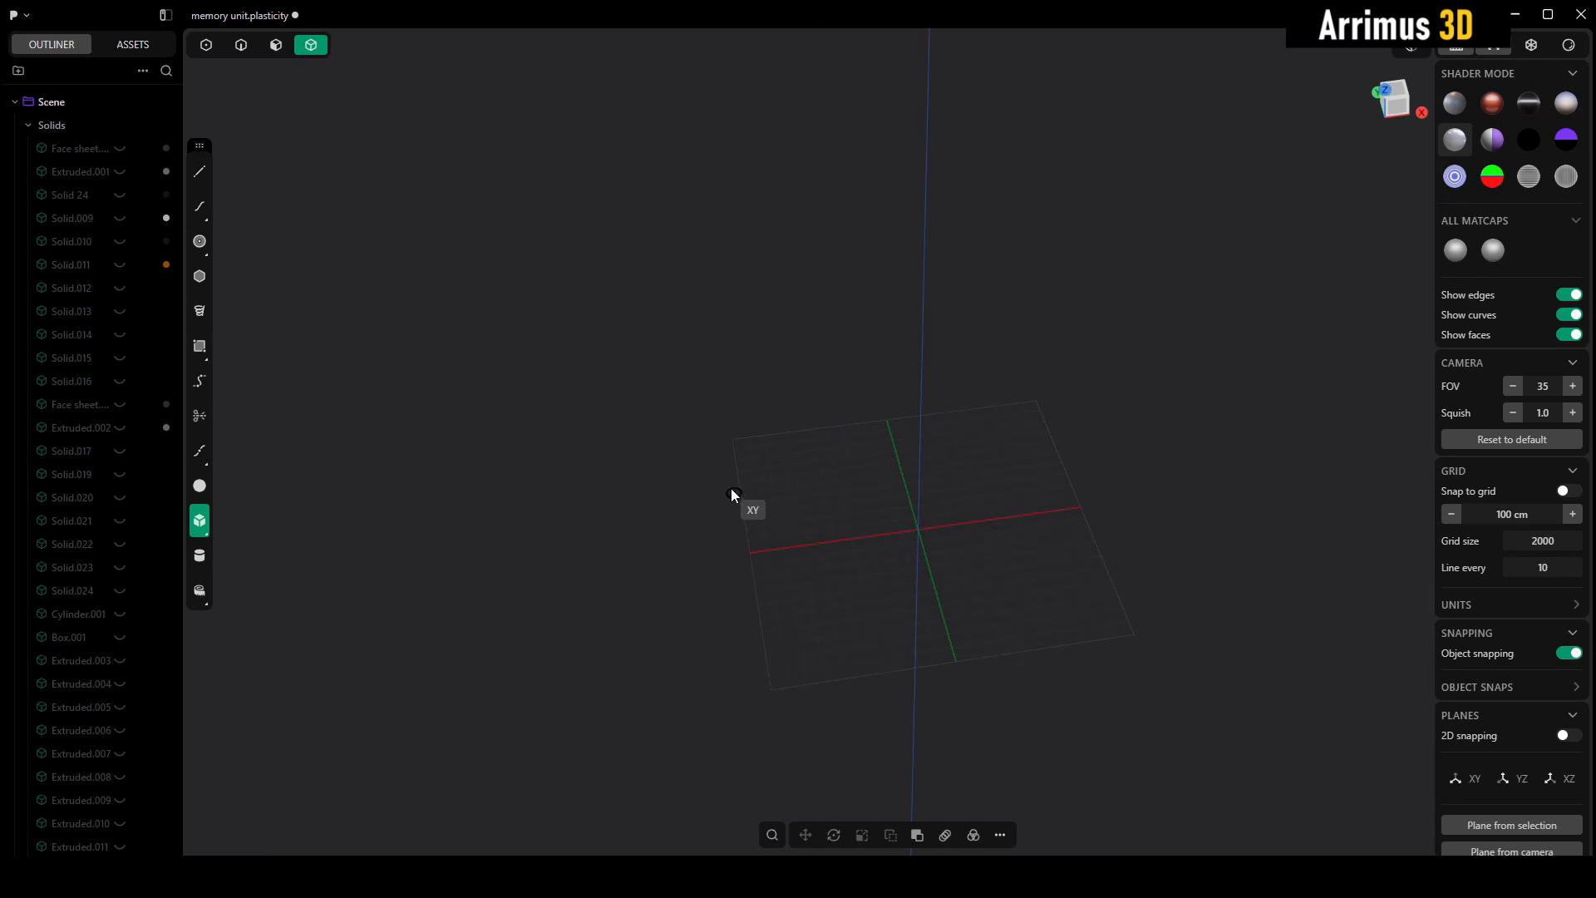
- Draw a rectangular box on the XY ground plane with the Box tool
{"action": "left_click", "coordinate": [730, 493]}
{"action": "left_click", "coordinate": [1235, 584]}
{"action": "left_click", "coordinate": [1209, 362]}
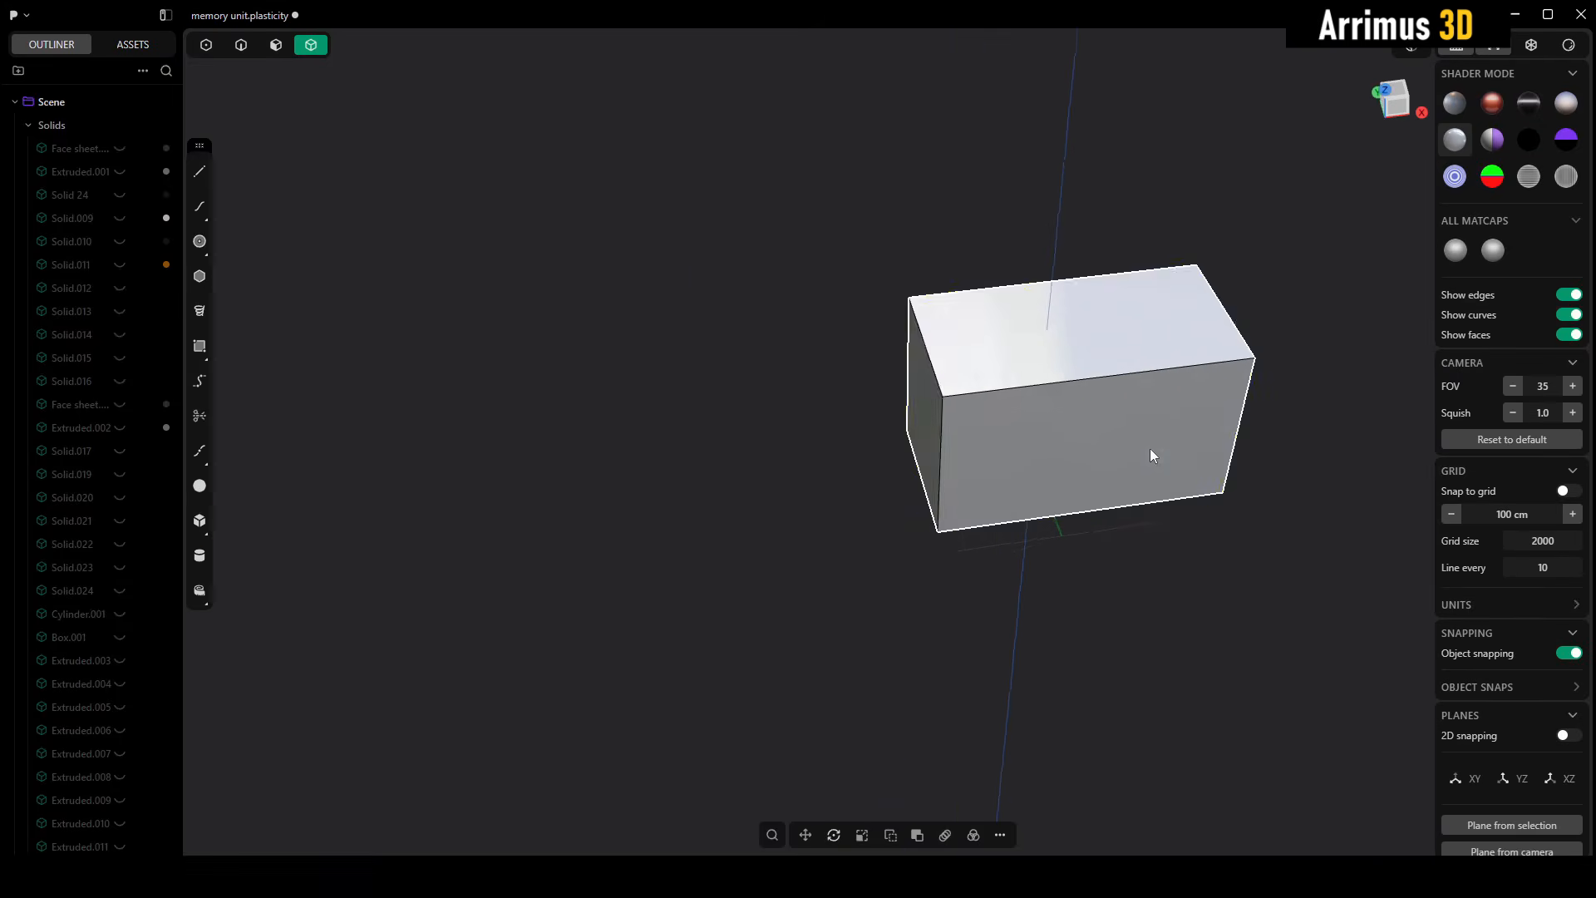
- Fillet the box's long upper front edge with a radius of about 956 cm
{"action": "middle_click_drag", "start_coordinate": [1150, 449], "coordinate": [1221, 382]}
{"action": "scroll", "coordinate": [1220, 378], "scroll_direction": "up", "scroll_amount": 5}
{"action": "key", "text": "2"}
{"action": "left_click", "coordinate": [1110, 332]}
{"action": "key", "text": "b"}
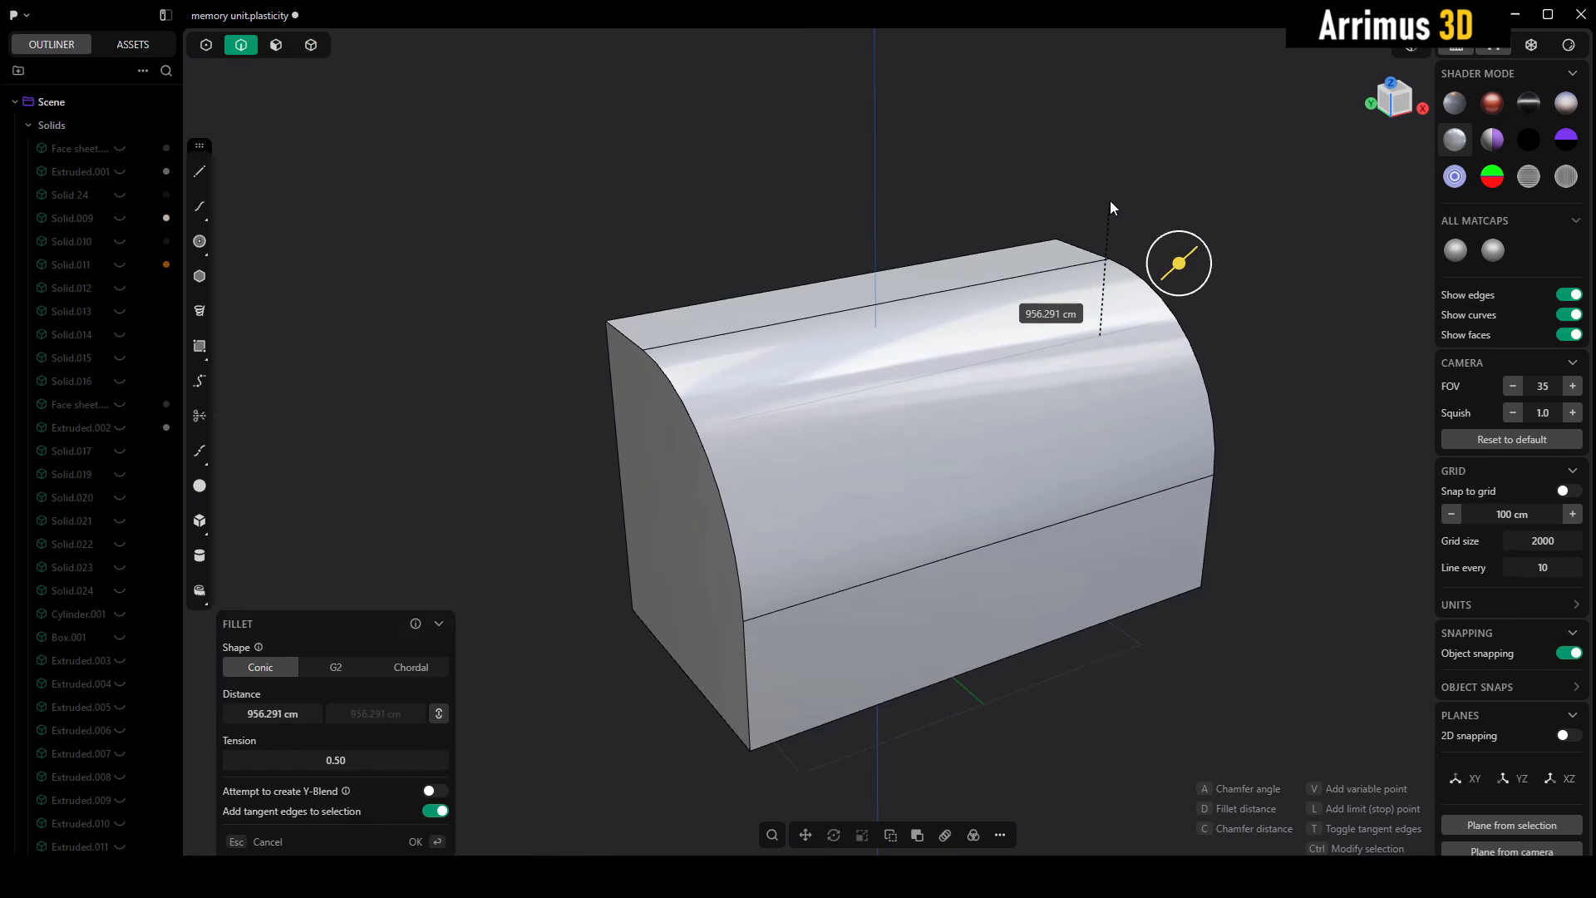
{"action": "left_click", "coordinate": [1110, 206]}
{"action": "right_click", "coordinate": [1085, 341]}
{"action": "mouse_move", "coordinate": [1085, 342]}
{"action": "middle_mouse_down"}
{"action": "mouse_move", "coordinate": [1124, 353]}
{"action": "mouse_move", "coordinate": [1108, 345]}
{"action": "middle_mouse_up"}
{"action": "left_click", "coordinate": [1269, 273]}
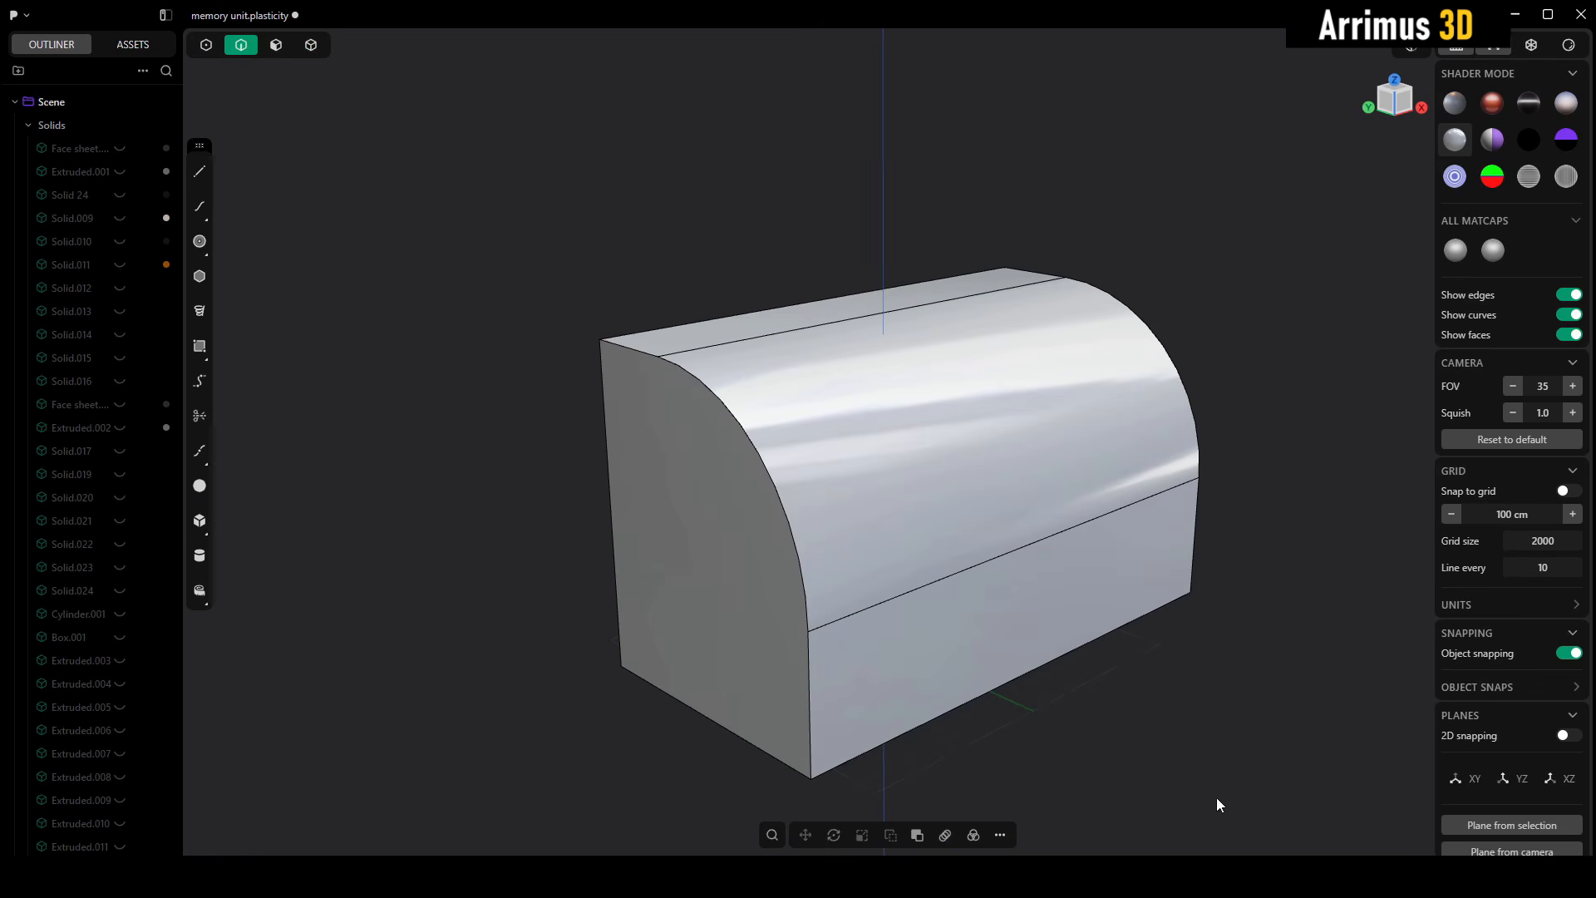
- Switch to the insert pieces 01 file and clear its current selection
{"action": "key", "text": "alt+Tab"}
{"action": "middle_click_drag", "start_coordinate": [1140, 552], "coordinate": [990, 596]}
{"action": "scroll", "coordinate": [989, 598], "scroll_direction": "down", "scroll_amount": 10}
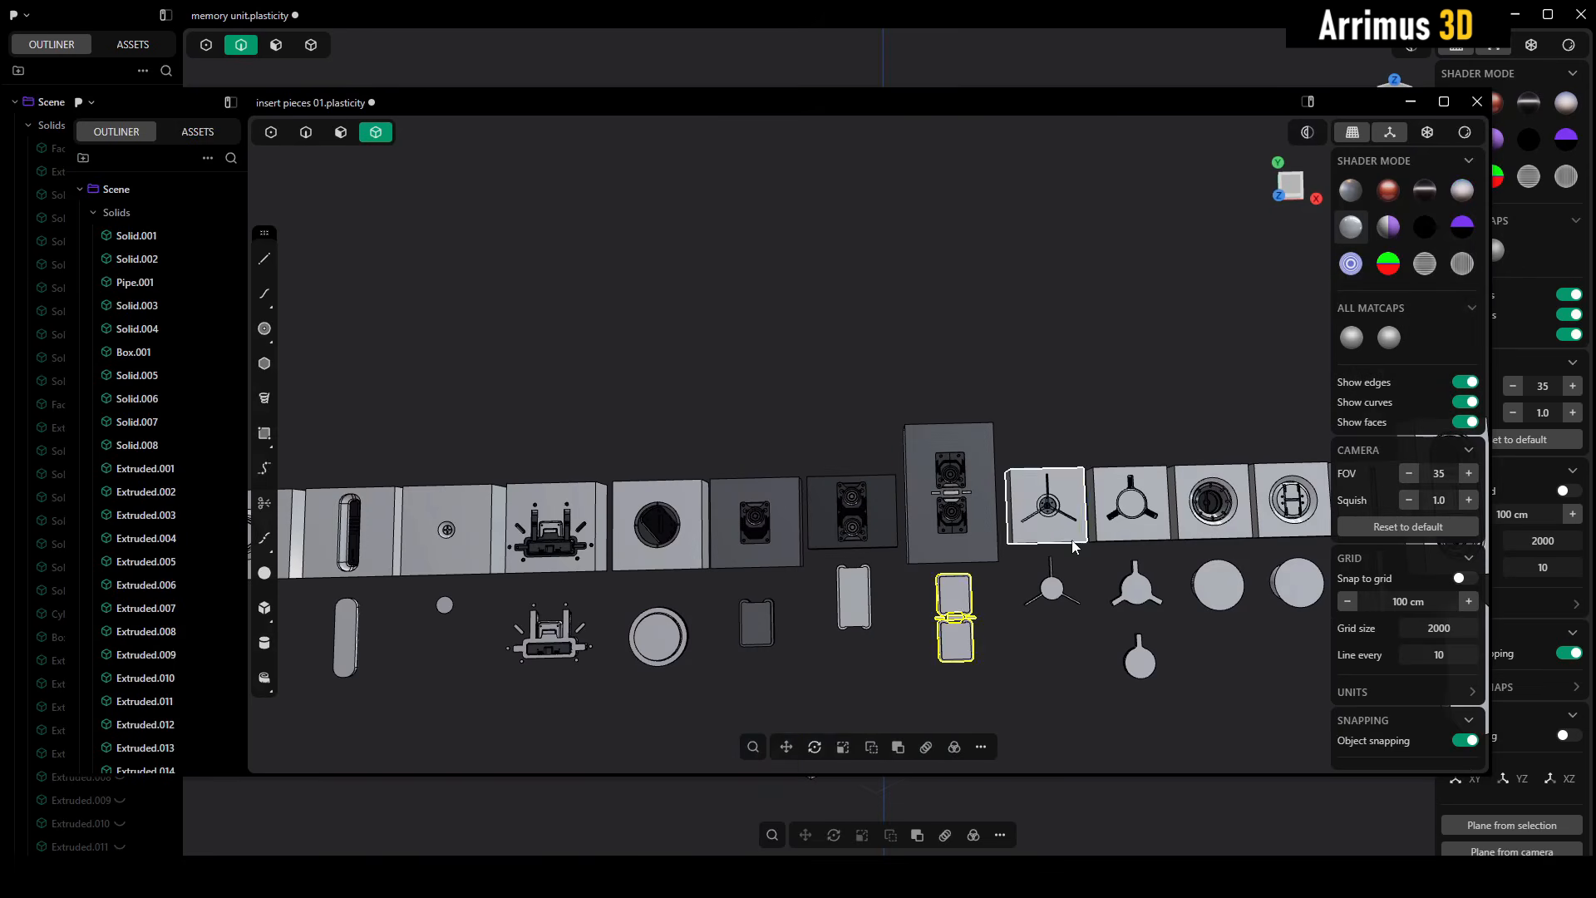
{"action": "key", "text": "Escape"}
{"action": "middle_click_drag", "start_coordinate": [1060, 492], "coordinate": [1025, 462]}
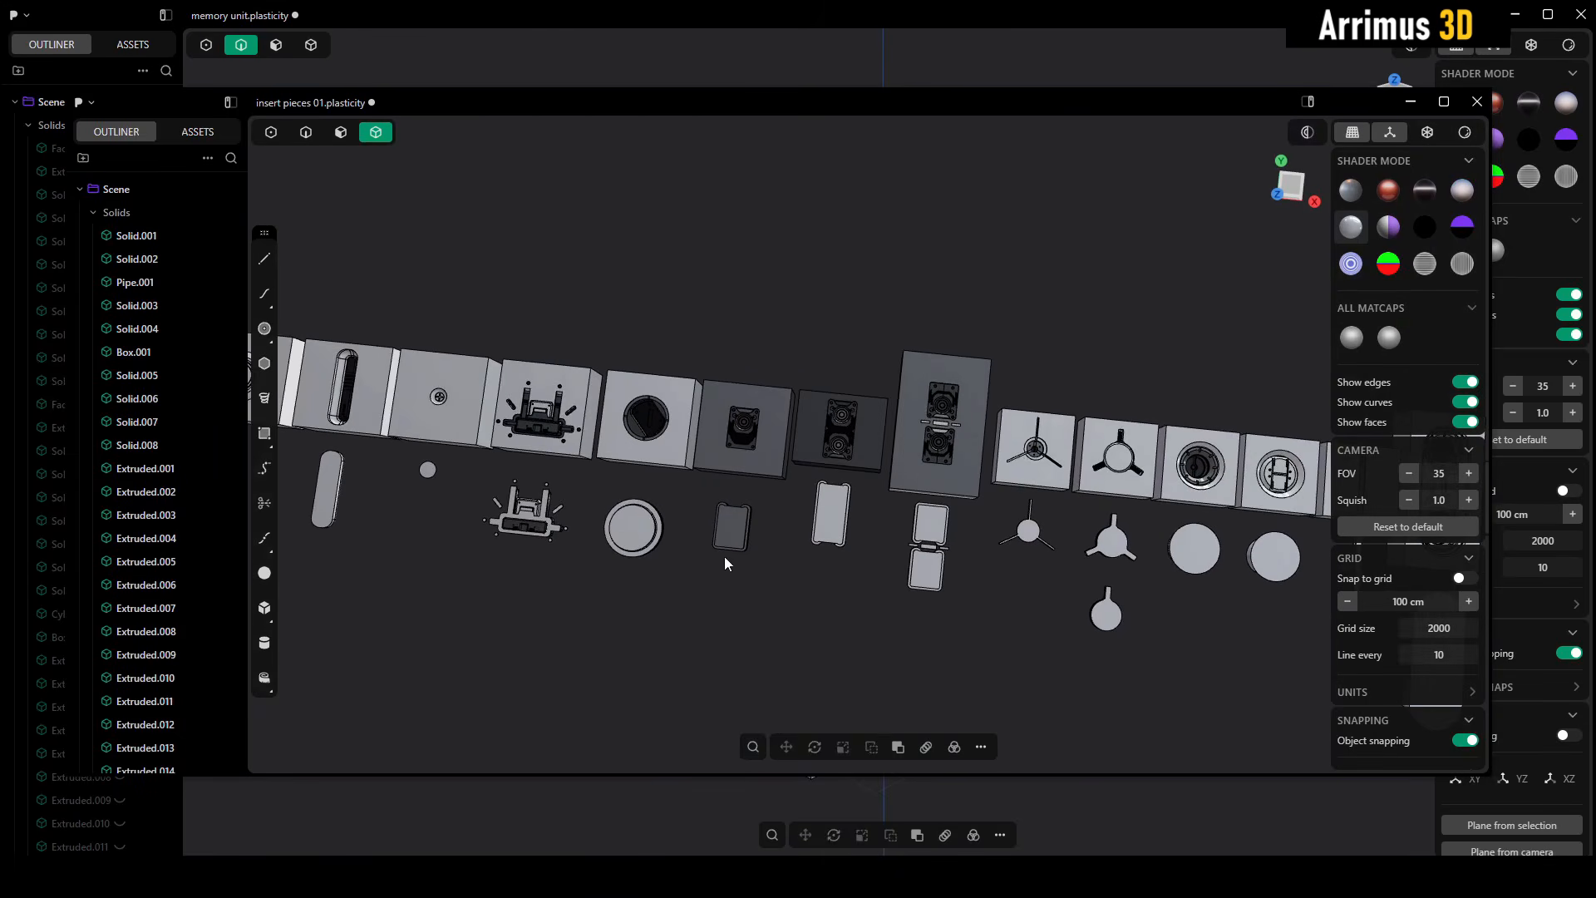
- Copy the small dark rectangular insert with its placement point at the centre of its upper face
{"action": "scroll", "coordinate": [833, 549], "scroll_direction": "up", "scroll_amount": 5}
{"action": "scroll", "coordinate": [833, 544], "scroll_direction": "up", "scroll_amount": 3}
{"action": "middle_click_drag", "start_coordinate": [734, 579], "coordinate": [776, 562], "text": "shift"}
{"action": "middle_click_drag", "start_coordinate": [908, 460], "coordinate": [830, 551], "text": "shift"}
{"action": "left_click_drag", "start_coordinate": [911, 476], "coordinate": [661, 691]}
{"action": "middle_click_drag", "start_coordinate": [694, 656], "coordinate": [743, 573], "text": "shift"}
{"action": "key", "text": "ctrl+shift+c"}
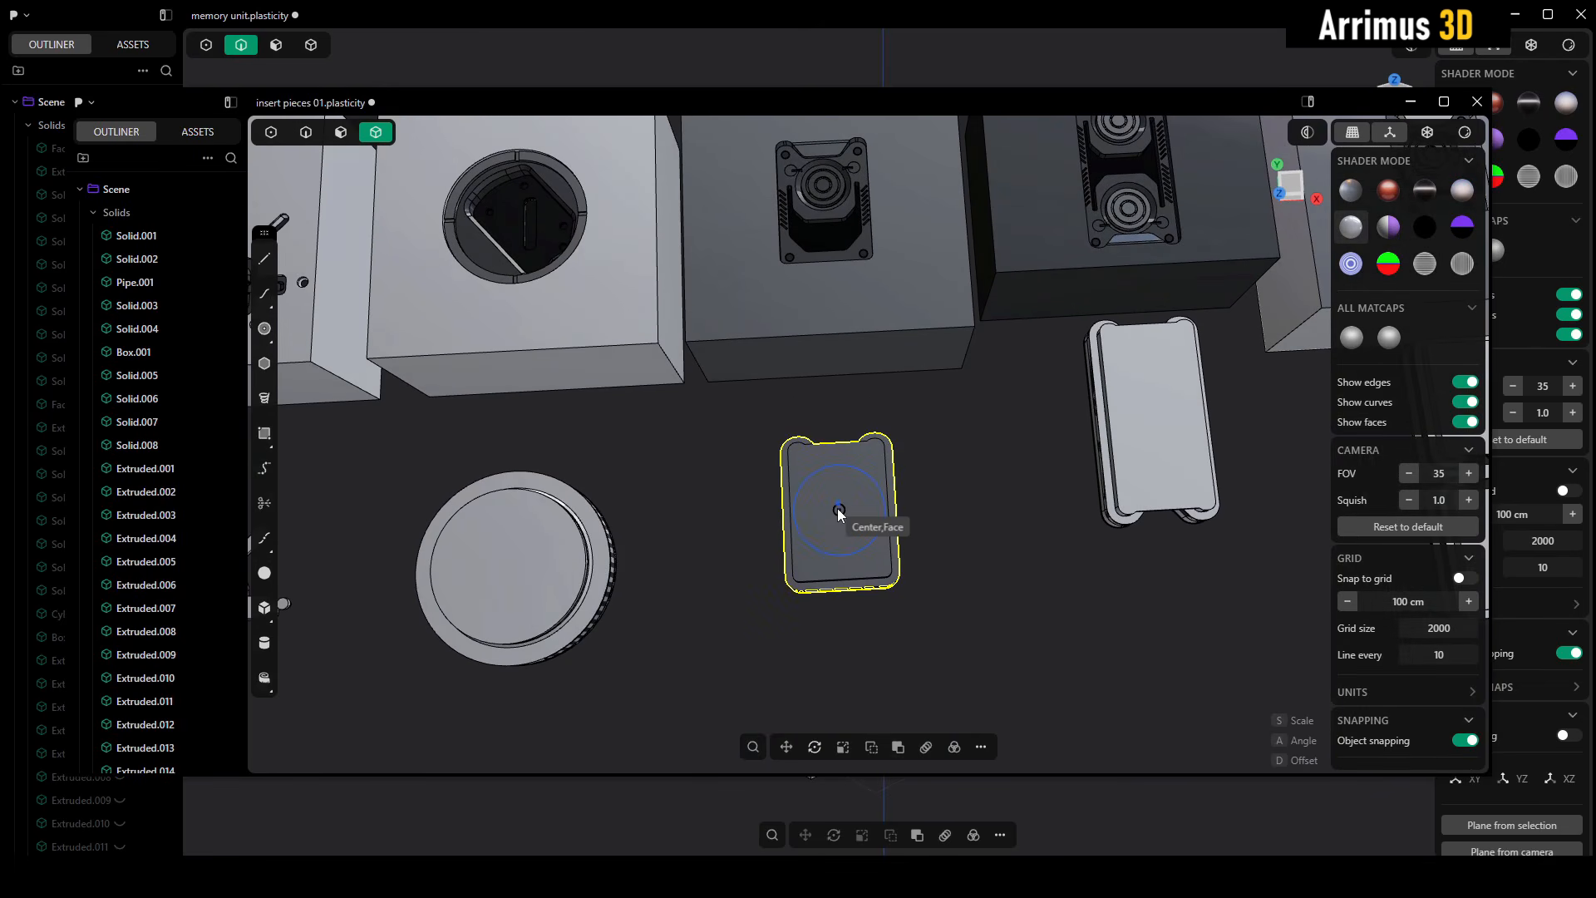
{"action": "left_click", "coordinate": [839, 506]}
- Return to the memory unit file, paste the insert onto the middle of the curved face and scale it up
{"action": "left_click", "coordinate": [1091, 812]}
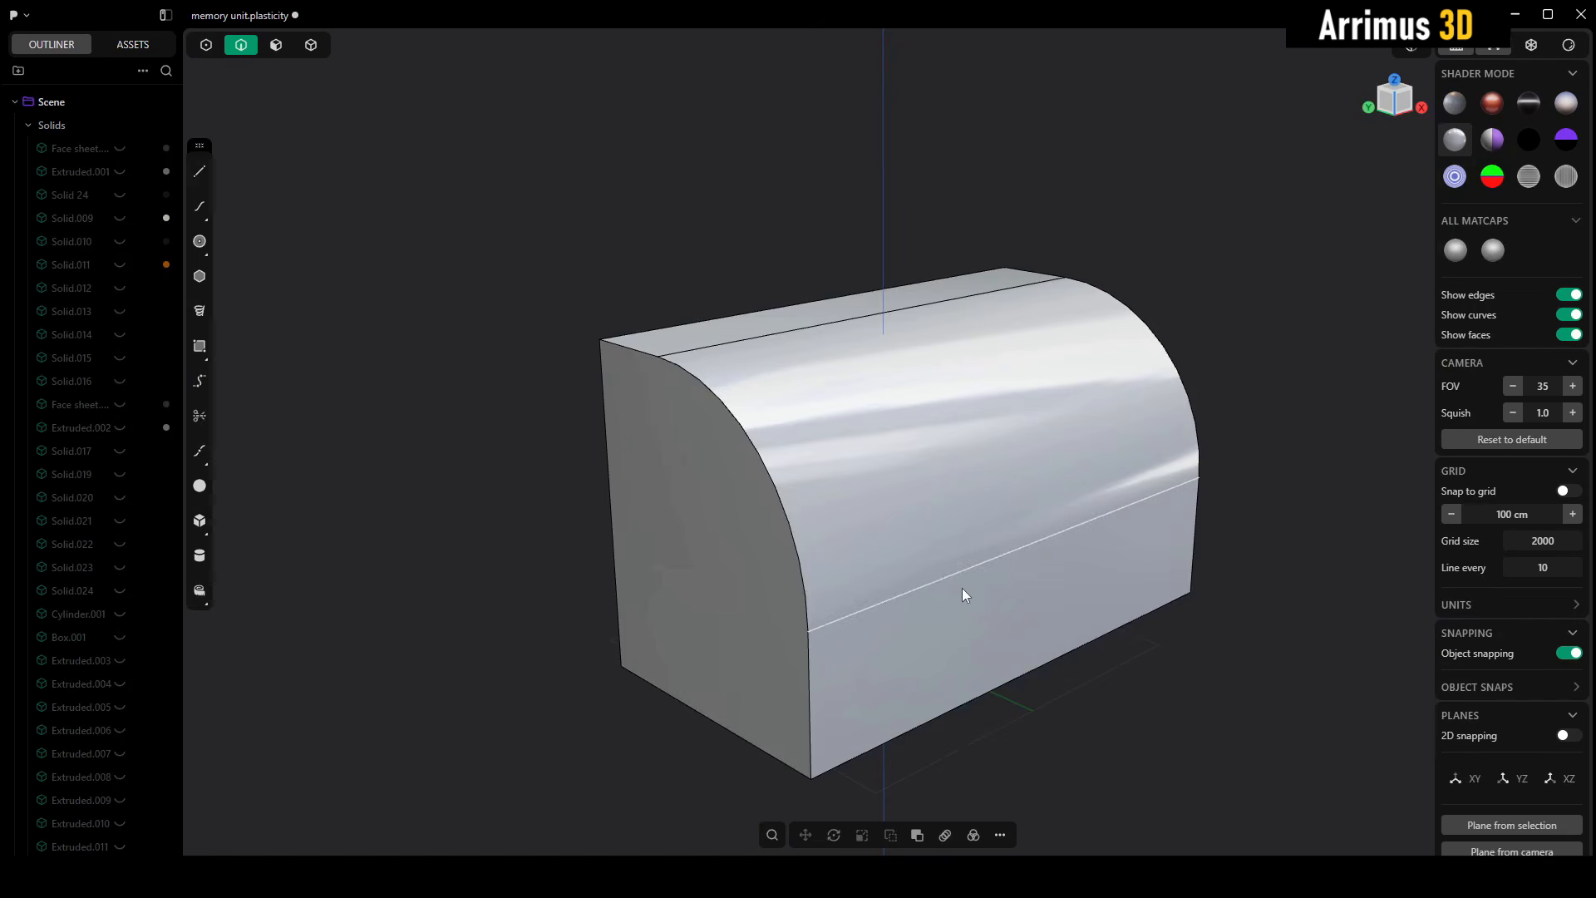
{"action": "middle_click_drag", "start_coordinate": [962, 591], "coordinate": [917, 449]}
{"action": "key", "text": "ctrl+shift+v"}
{"action": "left_click", "coordinate": [960, 447]}
{"action": "scroll", "coordinate": [918, 451], "scroll_direction": "up", "scroll_amount": 4}
{"action": "key", "text": "s"}
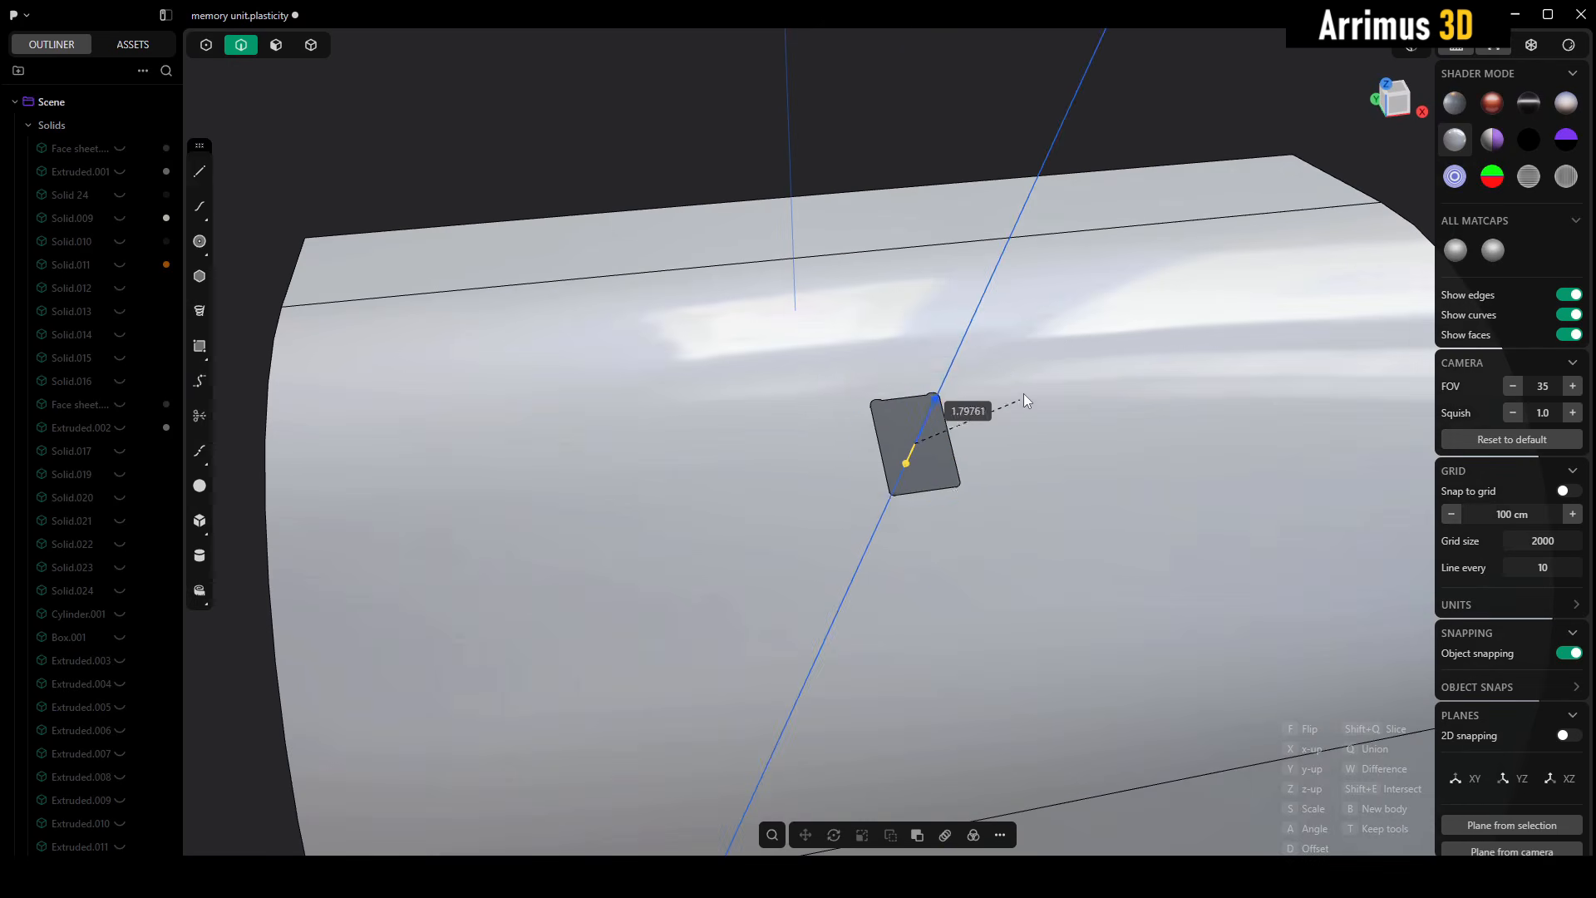
{"action": "left_click", "coordinate": [1114, 268]}
{"action": "middle_click_drag", "start_coordinate": [1114, 268], "coordinate": [1061, 383]}
{"action": "scroll", "coordinate": [974, 462], "scroll_direction": "up", "scroll_amount": 5}
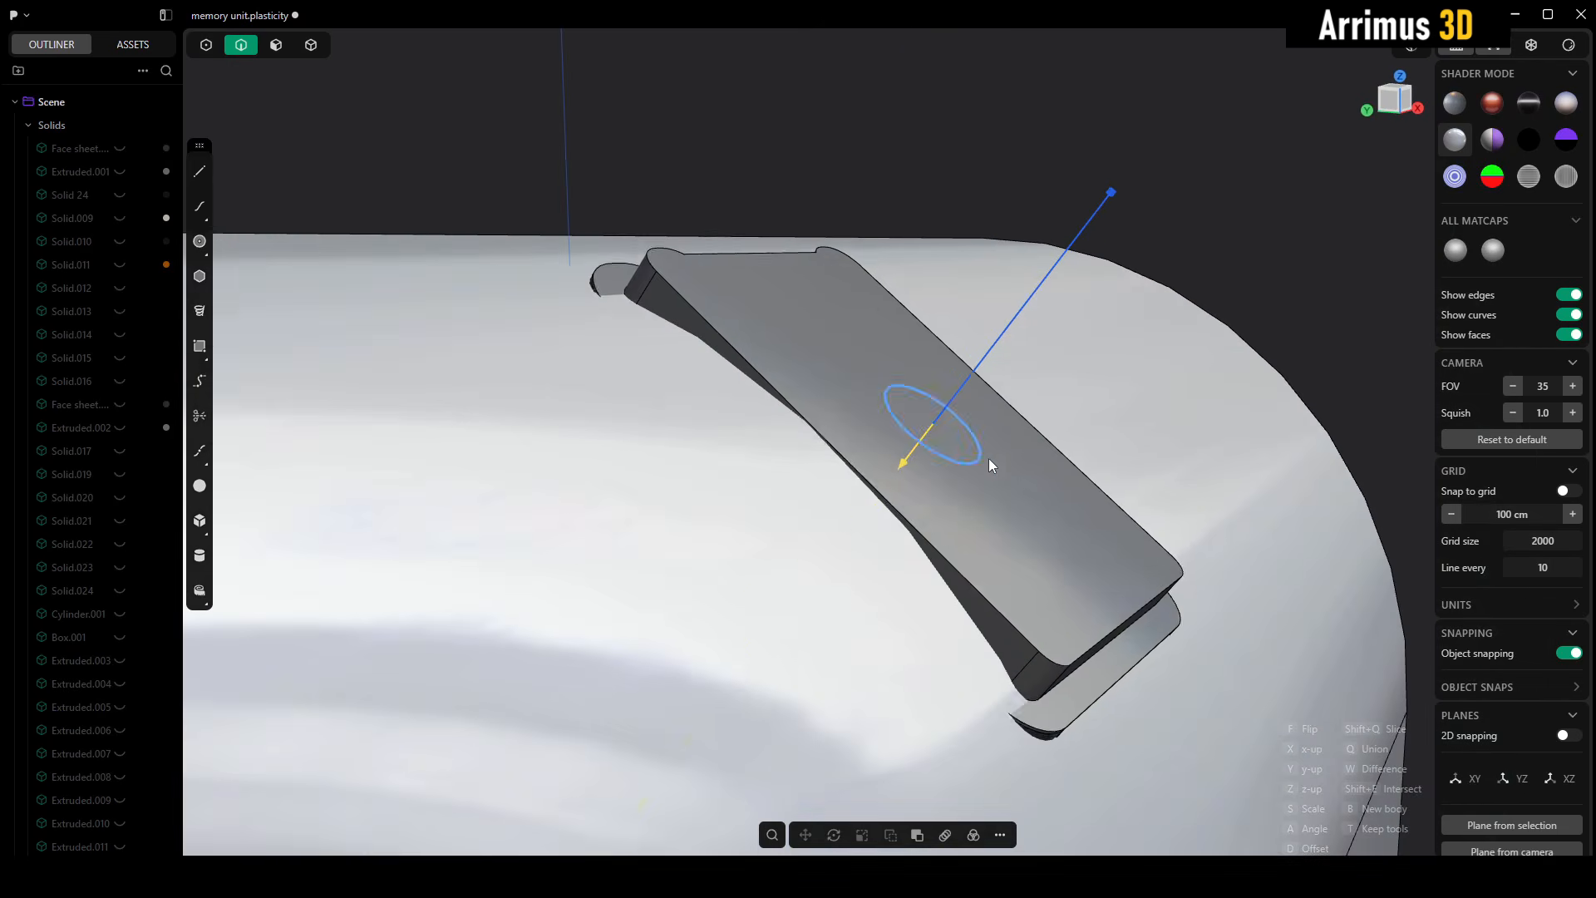
- Offset the pasted insert inward until it sits below the curved surface, and finish the placement
{"action": "key", "text": "d"}
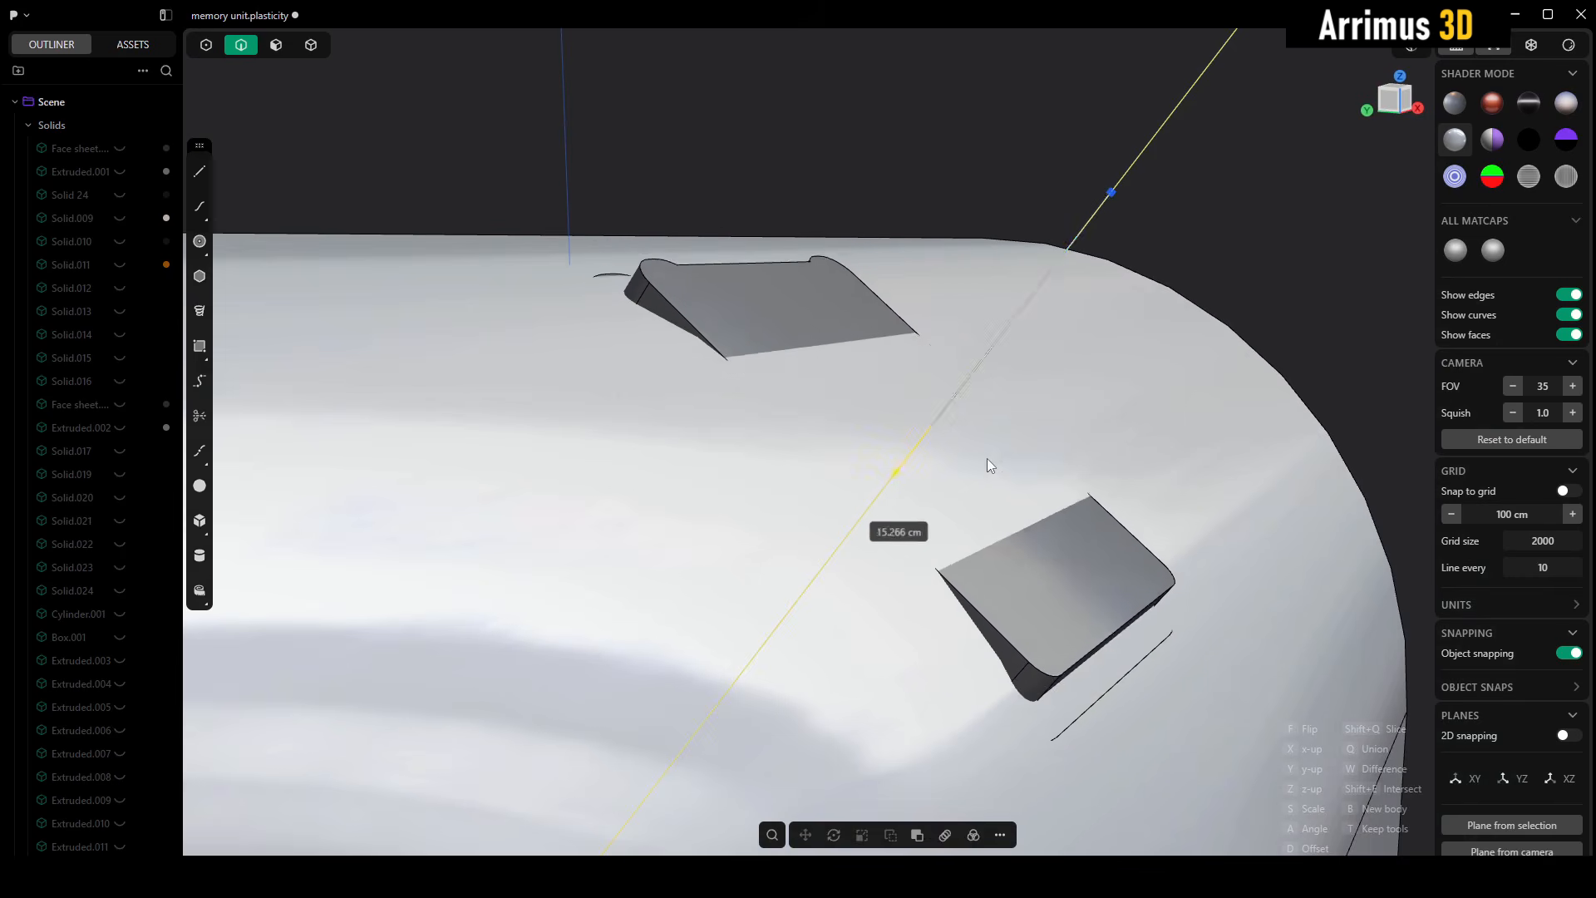
{"action": "left_click", "coordinate": [956, 491]}
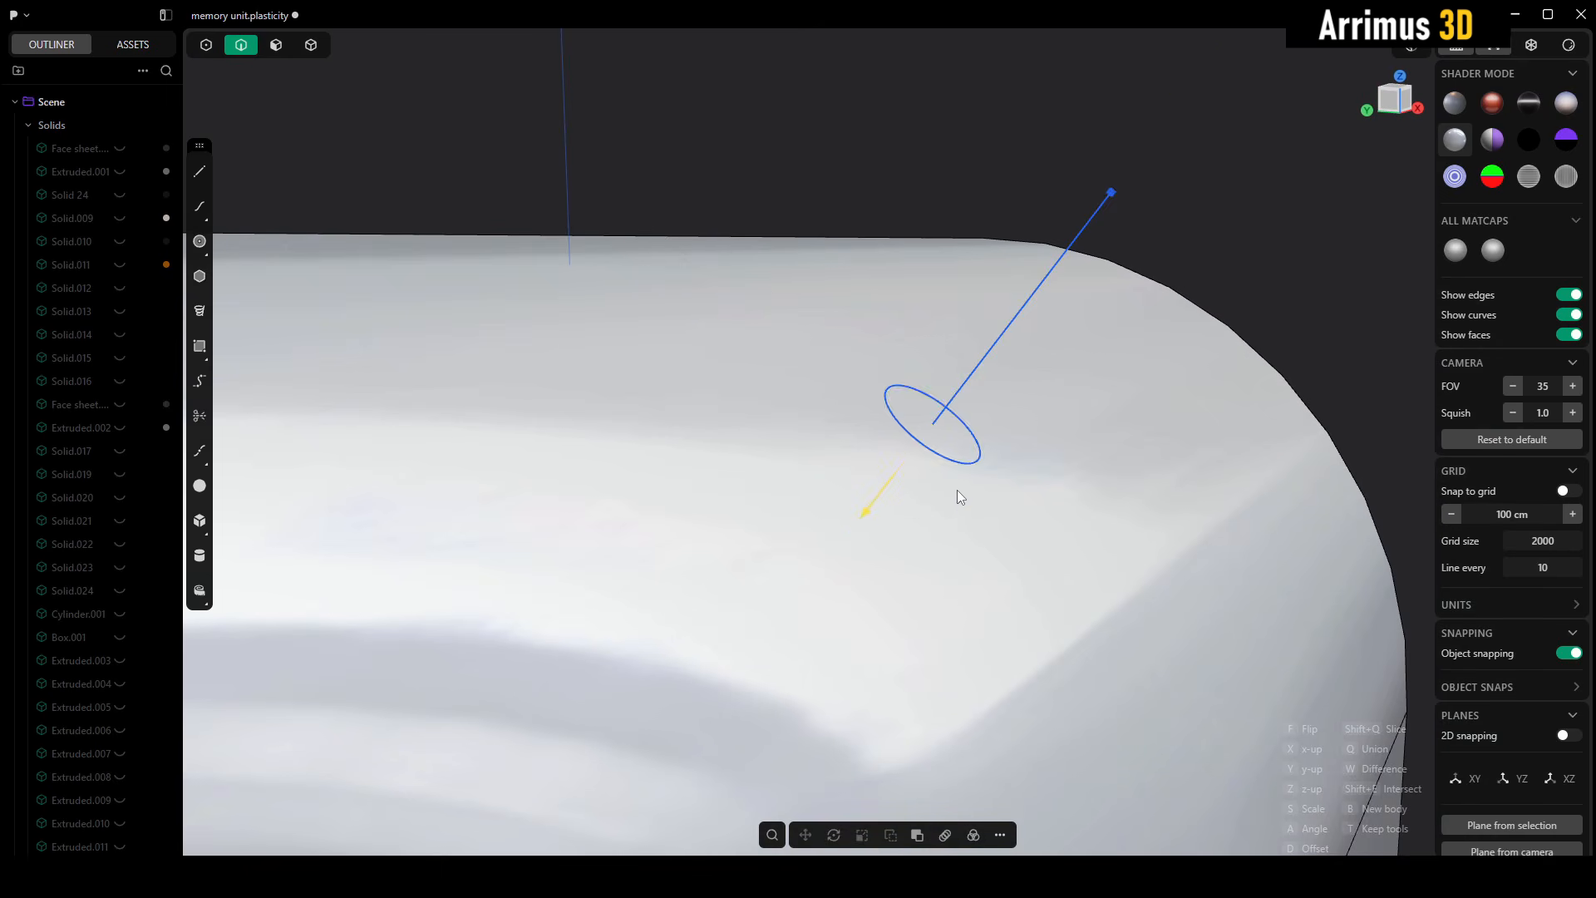
{"action": "right_click", "coordinate": [956, 490]}
{"action": "scroll", "coordinate": [1055, 401], "scroll_direction": "down", "scroll_amount": 5}
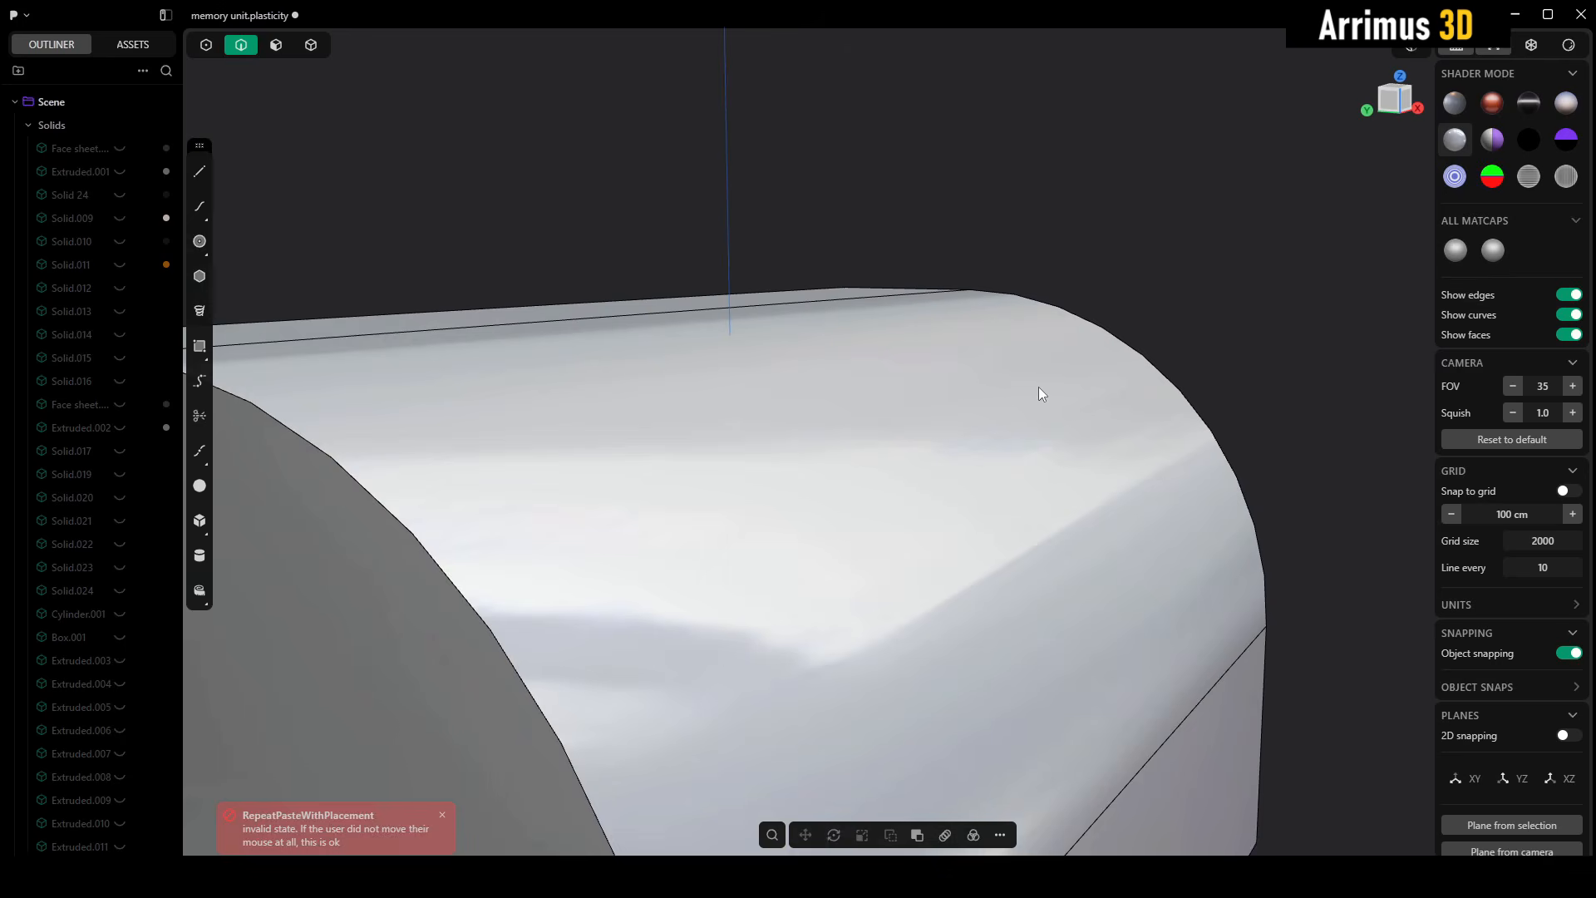
- Isolate the pasted insert and push its cutter's outer face outward by about 367 cm
{"action": "key", "text": "4"}
{"action": "left_click_drag", "start_coordinate": [538, 146], "coordinate": [1137, 784]}
{"action": "scroll", "coordinate": [1137, 658], "scroll_direction": "down", "scroll_amount": 2}
{"action": "scroll", "coordinate": [1136, 659], "scroll_direction": "down", "scroll_amount": 3}
{"action": "scroll", "coordinate": [1136, 652], "scroll_direction": "up", "scroll_amount": 5}
{"action": "key", "text": "slash"}
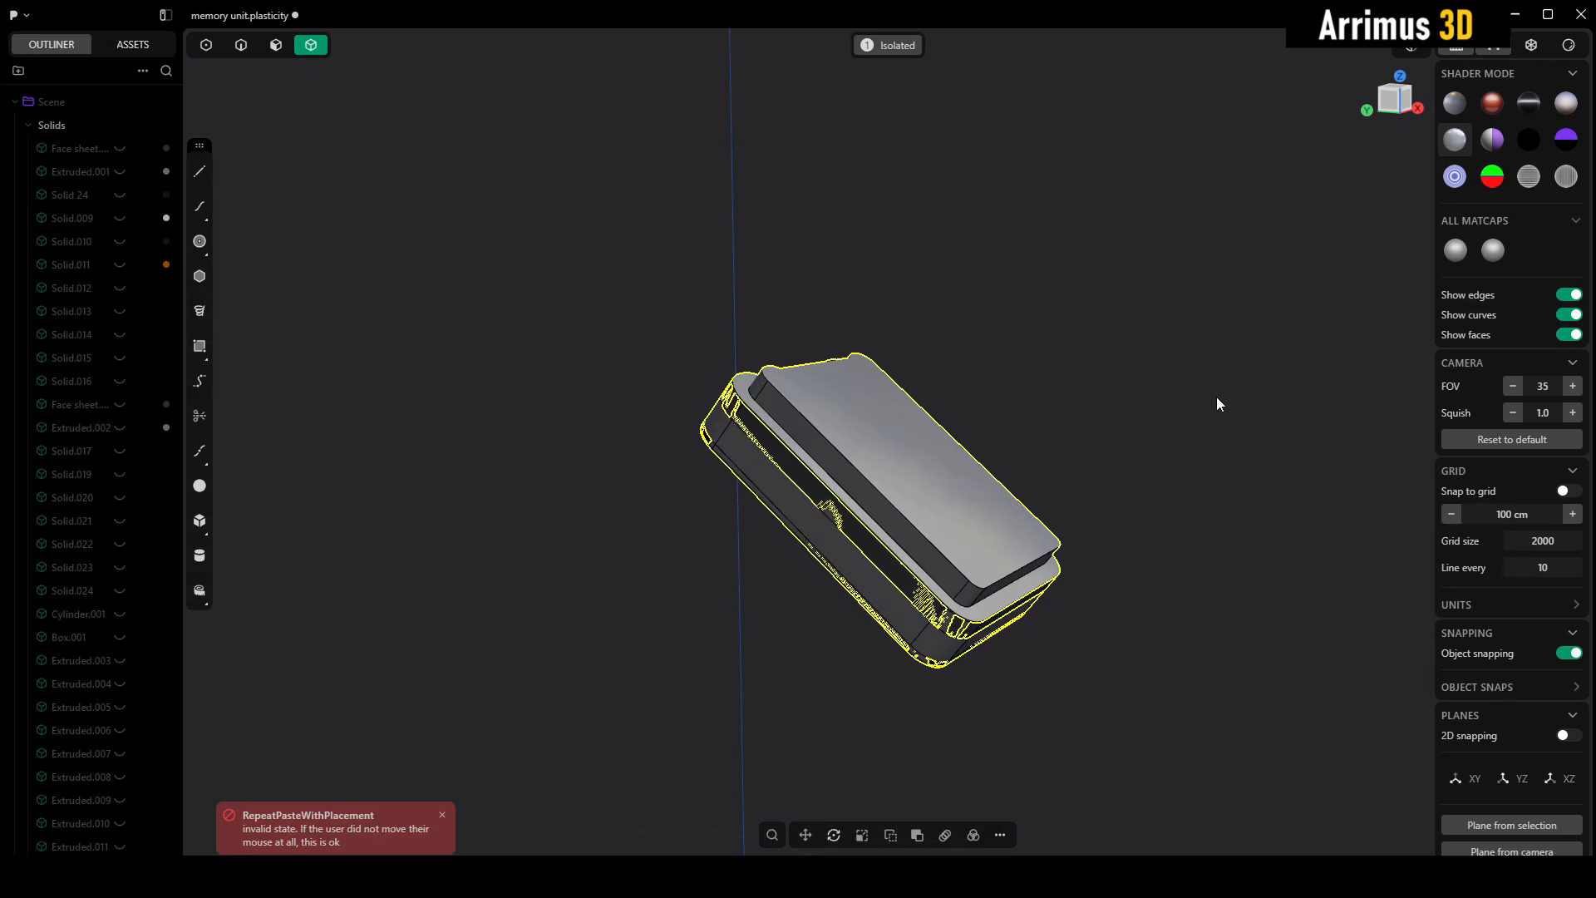
{"action": "key", "text": "3"}
{"action": "left_click", "coordinate": [932, 488]}
{"action": "key", "text": "d"}
{"action": "left_click", "coordinate": [1045, 344]}
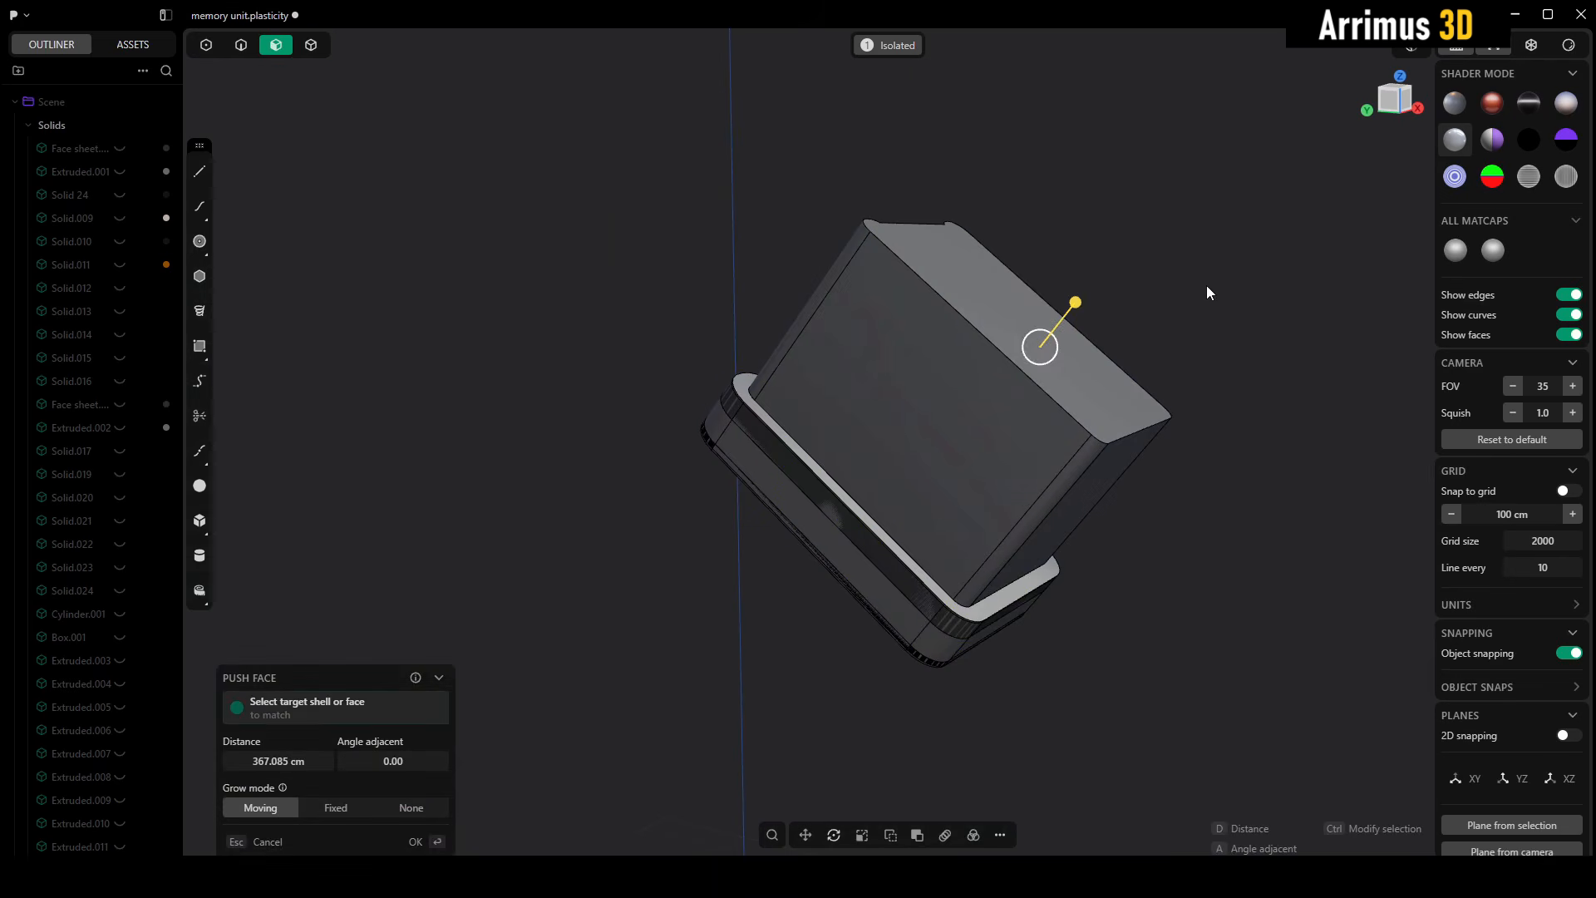
{"action": "right_click", "coordinate": [1206, 288]}
- Leave isolation and subtract the insert's cutter from the curved block with a Boolean difference
{"action": "key", "text": "slash"}
{"action": "key", "text": "4"}
{"action": "left_click", "coordinate": [1154, 550]}
{"action": "left_click", "coordinate": [1025, 441], "text": "shift"}
{"action": "key", "text": "q"}
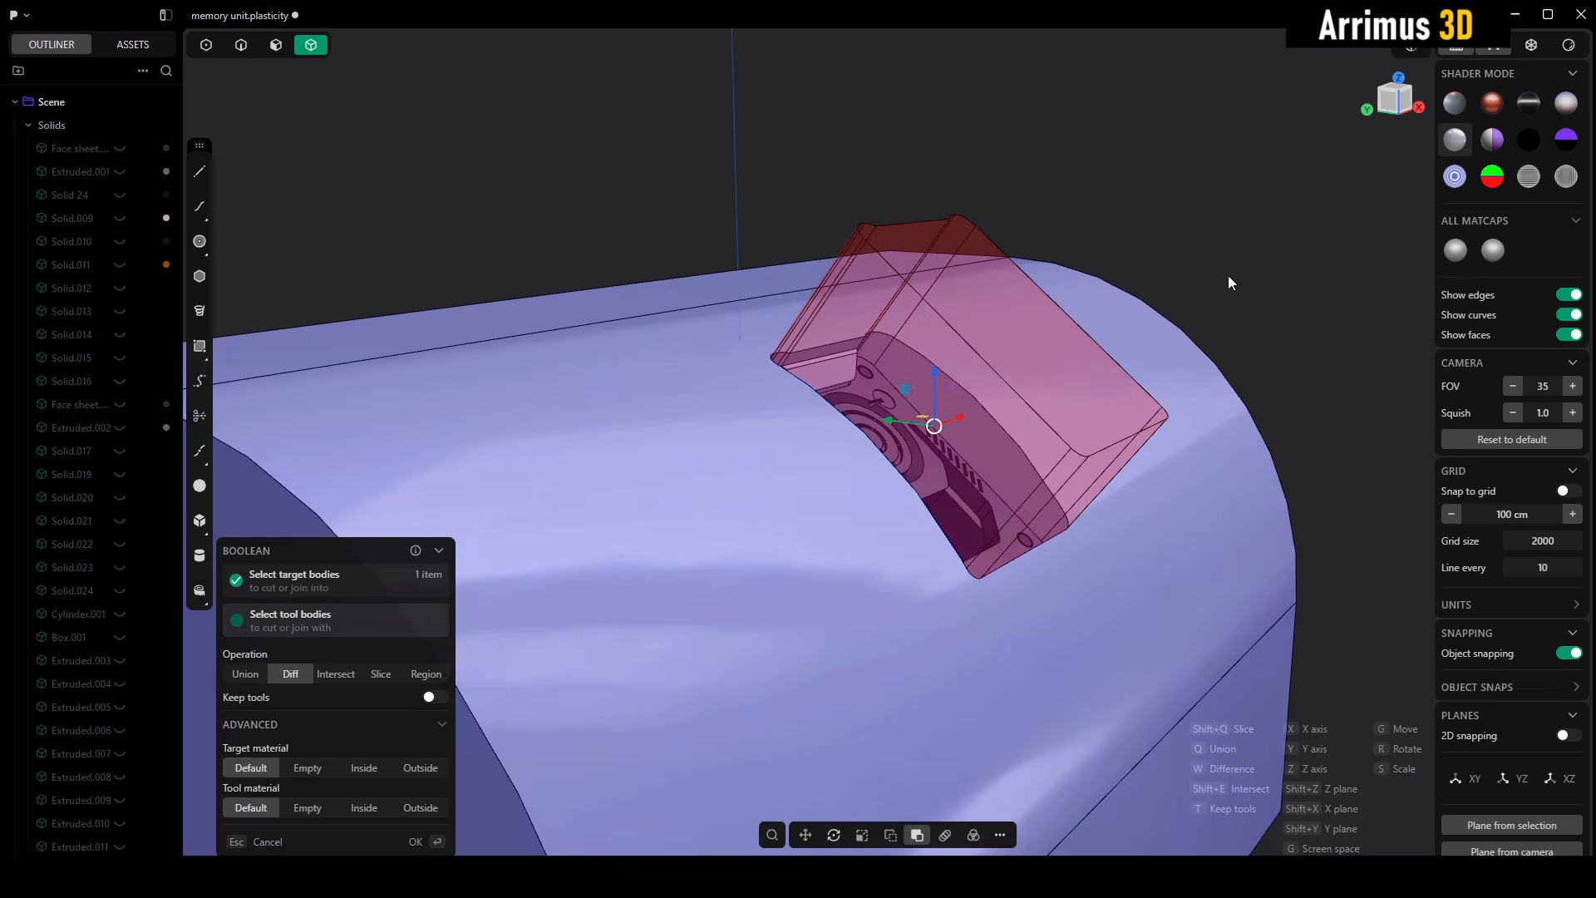
{"action": "right_click", "coordinate": [1230, 276]}
{"action": "left_click", "coordinate": [1274, 281]}
{"action": "middle_click_drag", "start_coordinate": [1273, 281], "coordinate": [864, 431]}
{"action": "middle_click_drag", "start_coordinate": [823, 334], "coordinate": [954, 351]}
{"action": "scroll", "coordinate": [954, 351], "scroll_direction": "down", "scroll_amount": 5}
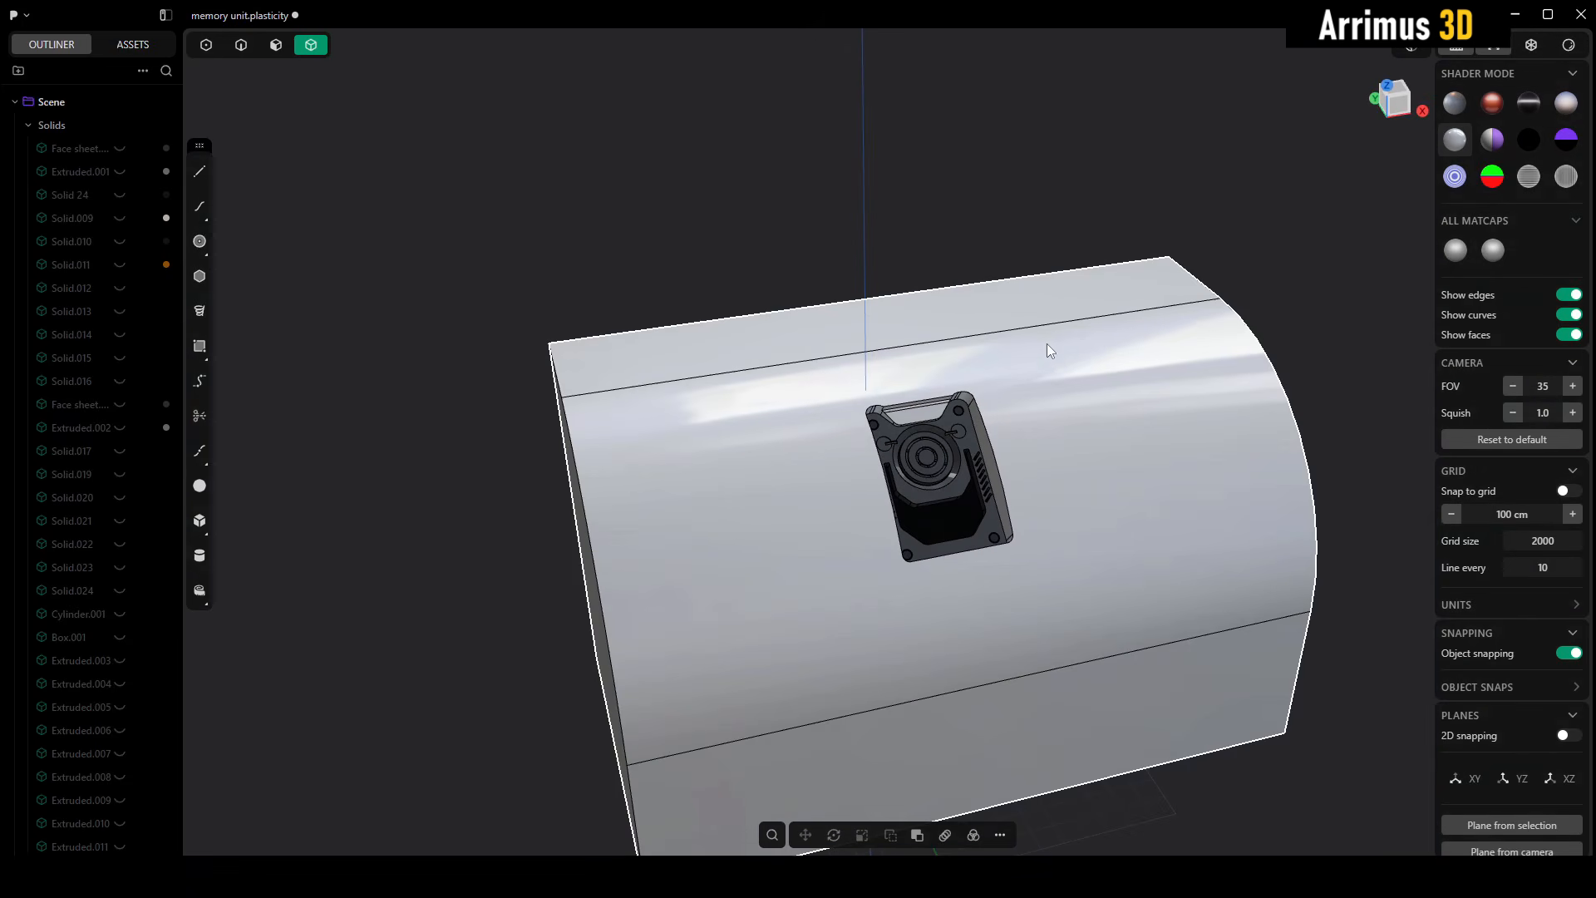
{"action": "scroll", "coordinate": [1079, 388], "scroll_direction": "up", "scroll_amount": 3}
{"action": "middle_click_drag", "start_coordinate": [1036, 447], "coordinate": [985, 421]}
{"action": "scroll", "coordinate": [985, 421], "scroll_direction": "down", "scroll_amount": 5}
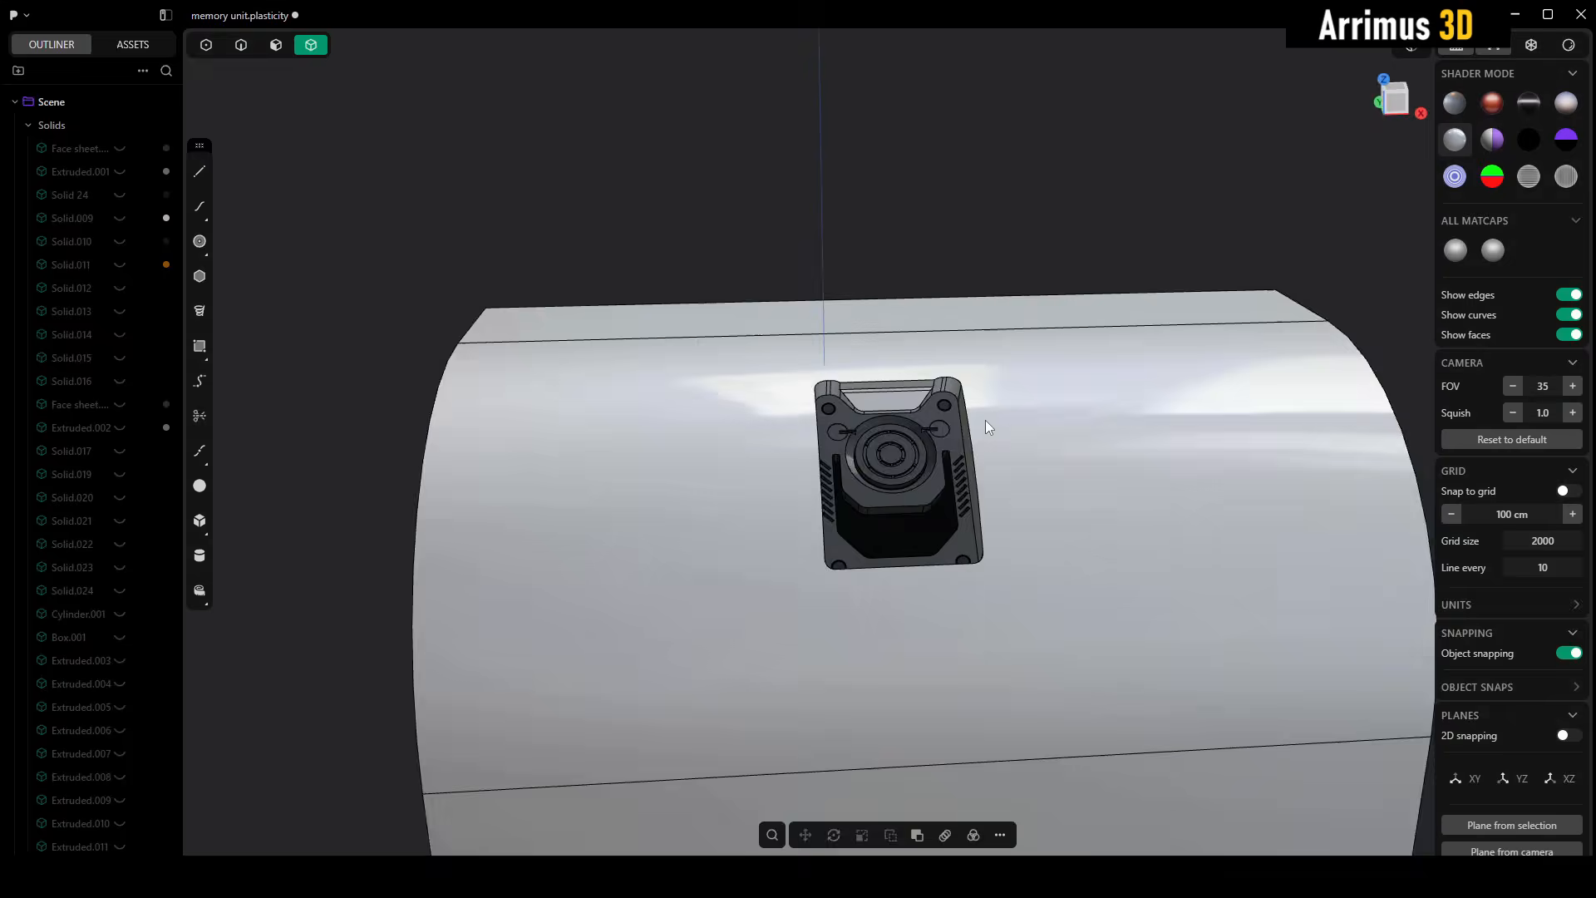
- Undo the Boolean cut and delete the pasted insert together with its cutter
{"action": "key", "text": "ctrl+z"}
{"action": "key", "text": "ctrl+z"}
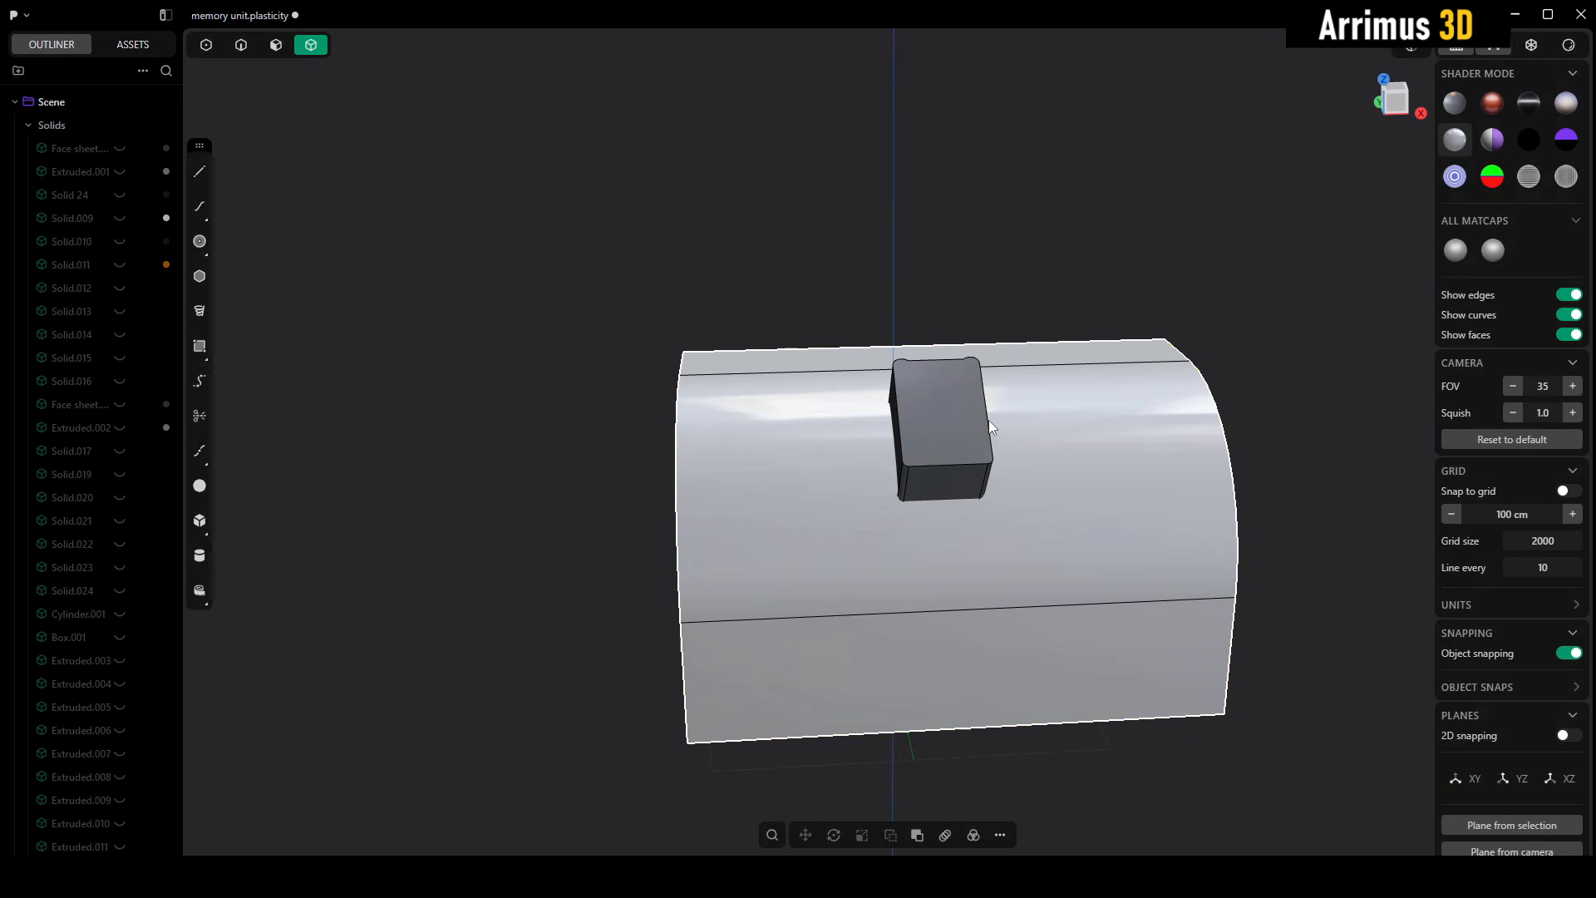
{"action": "left_click", "coordinate": [1100, 311]}
{"action": "left_click_drag", "start_coordinate": [718, 234], "coordinate": [1075, 606]}
{"action": "key", "text": "Delete"}
- Unwrap the block's curved fillet face into a flat sheet with Unwrap Face
{"action": "middle_click_drag", "start_coordinate": [1075, 663], "coordinate": [1275, 508]}
{"action": "key", "text": "3"}
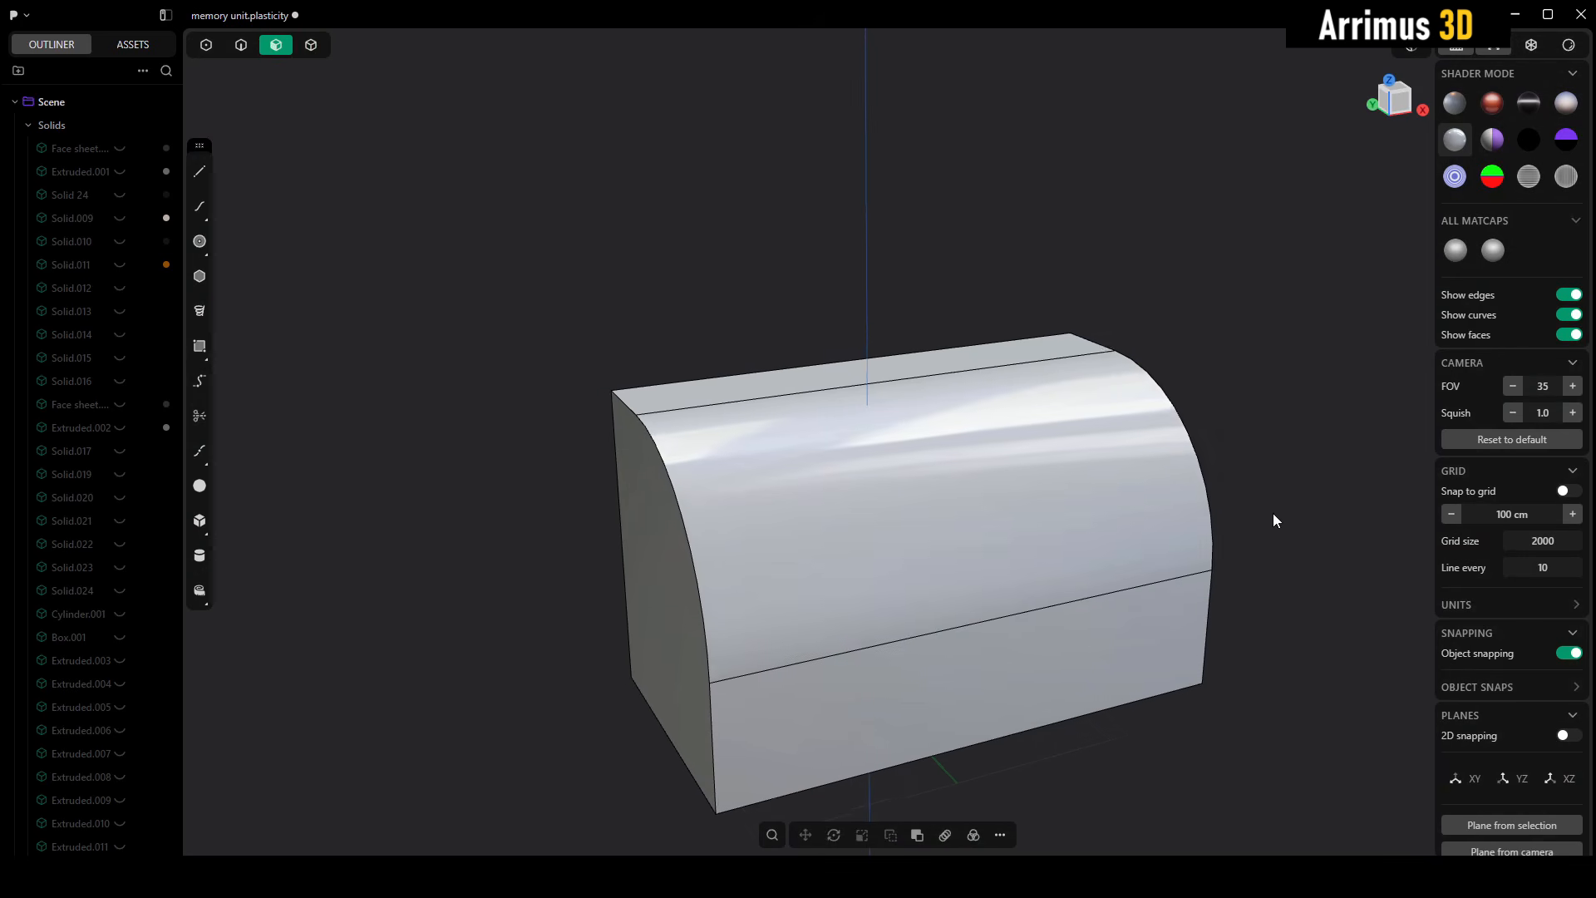
{"action": "left_click", "coordinate": [1031, 482]}
{"action": "scroll", "coordinate": [1030, 481], "scroll_direction": "up", "scroll_amount": 2}
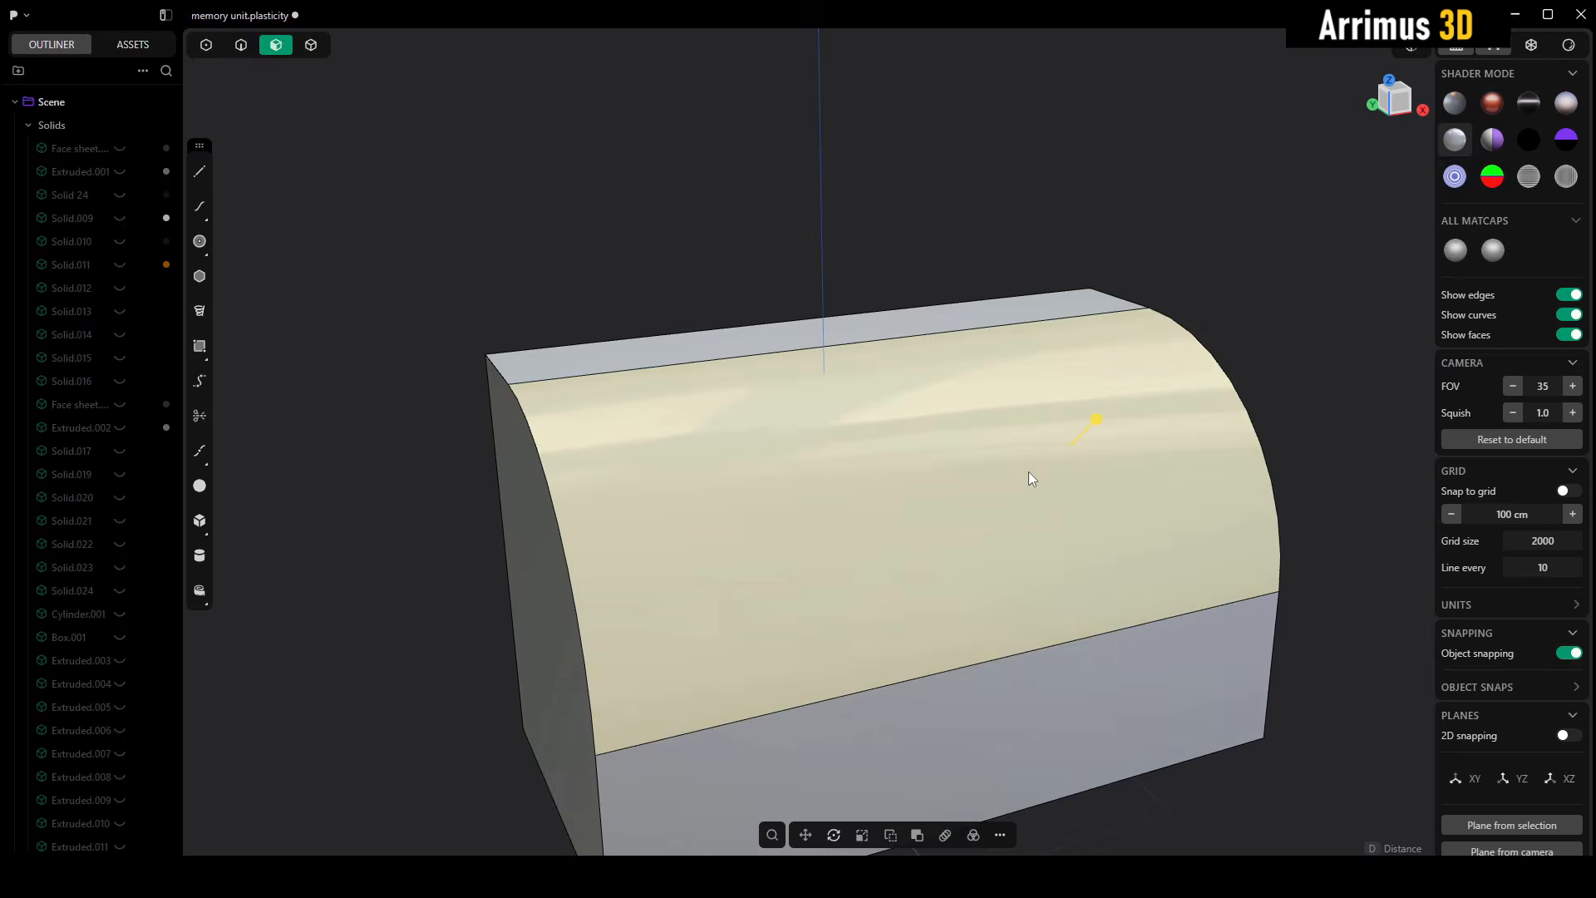
{"action": "right_click", "coordinate": [1030, 472]}
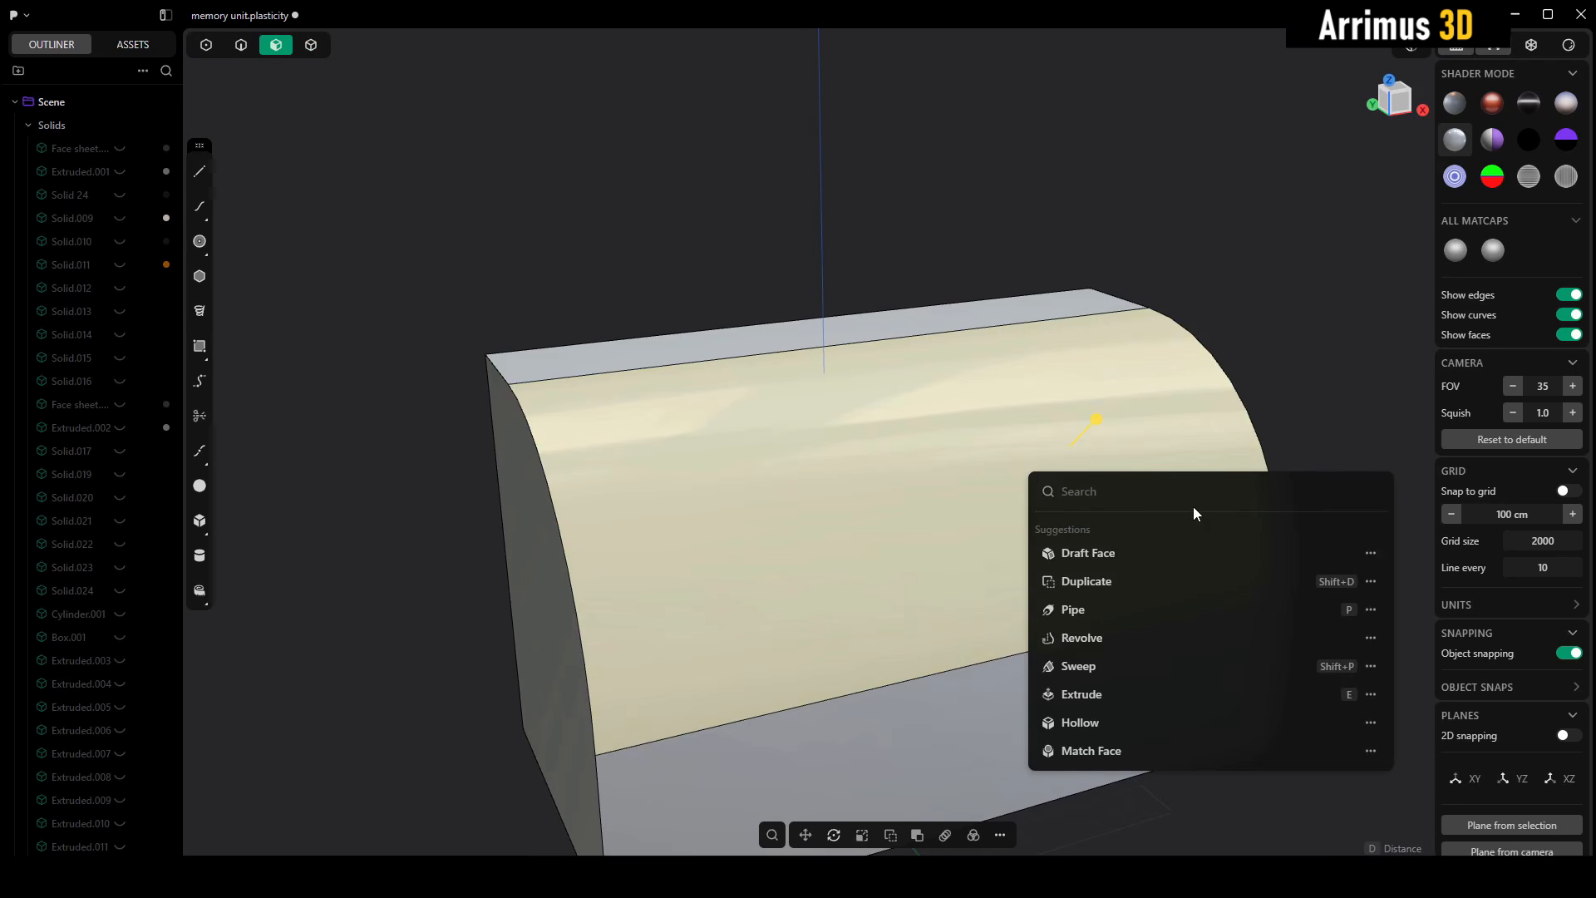
{"action": "type", "text": "un"}
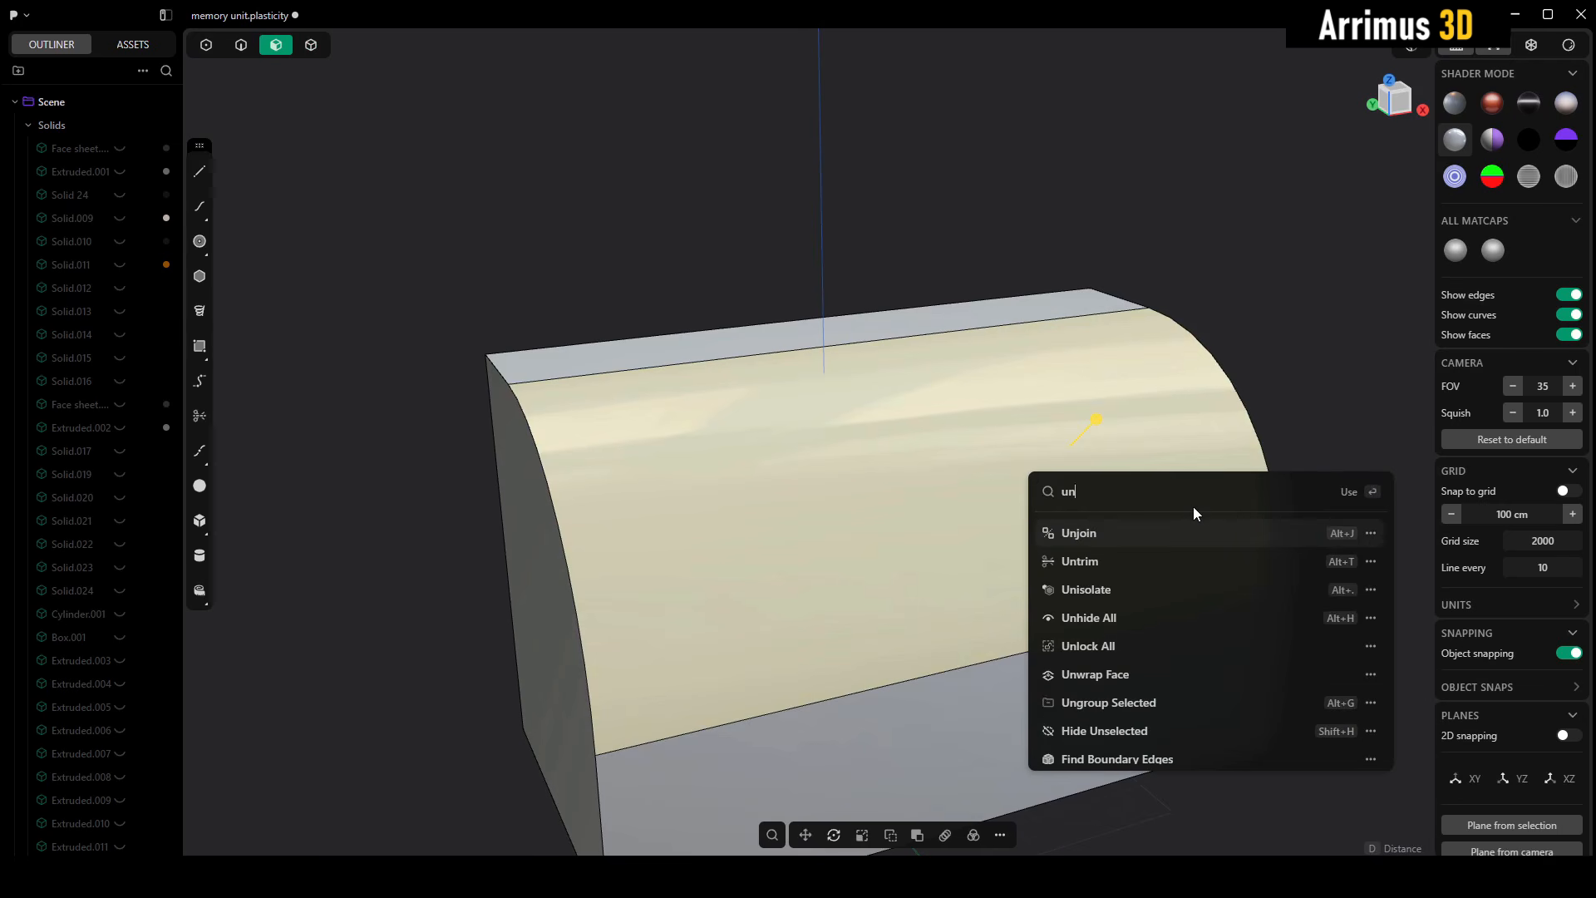
{"action": "type", "text": "w"}
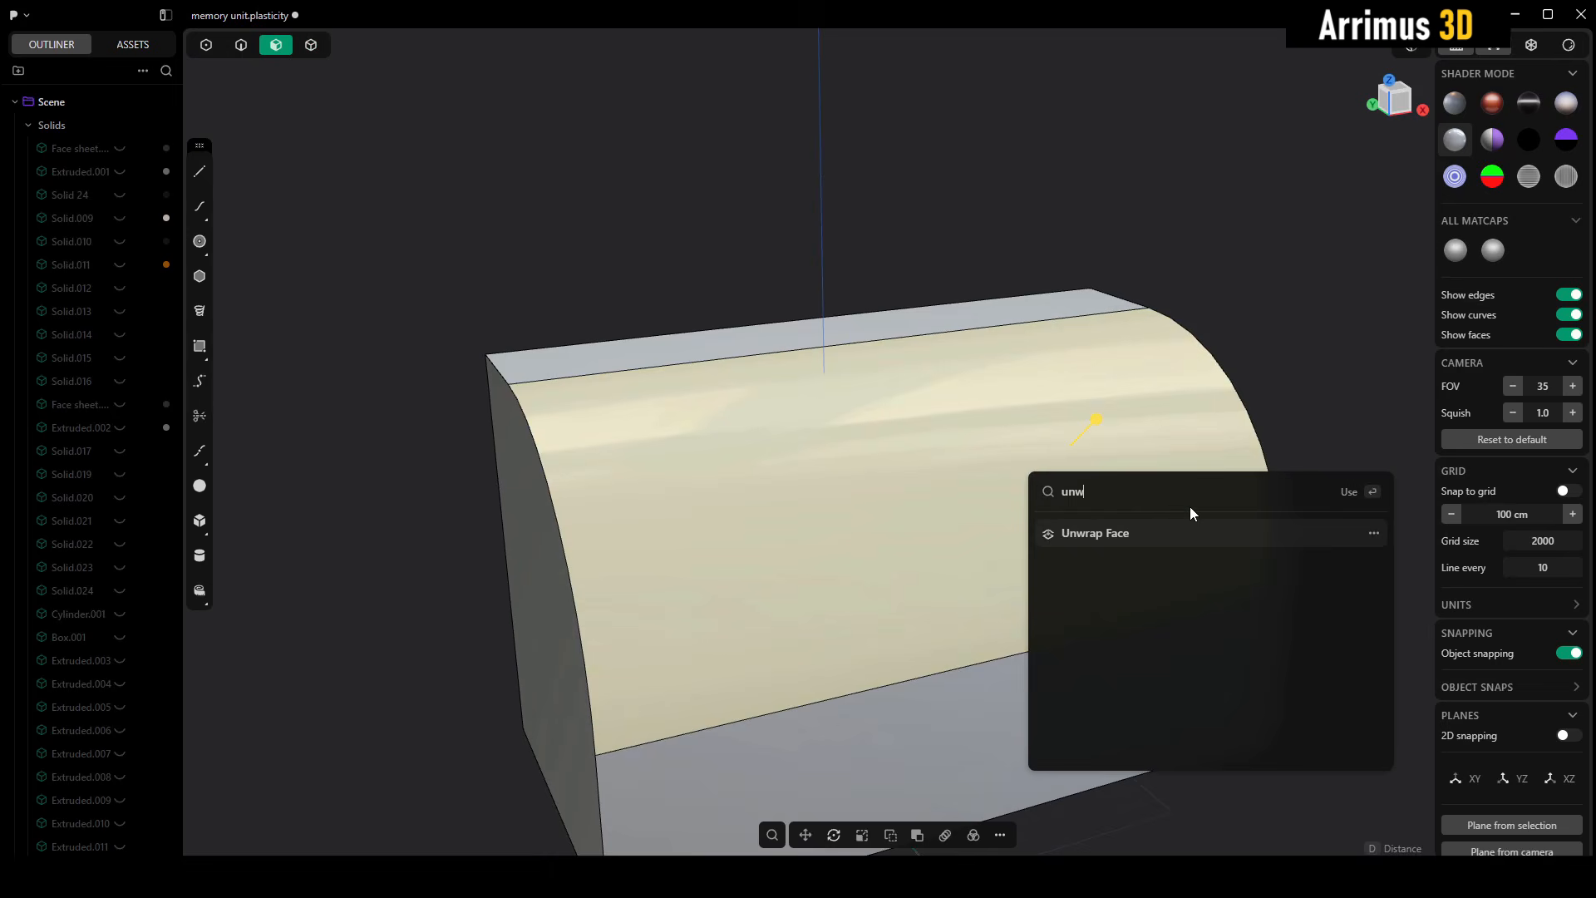
{"action": "left_click", "coordinate": [1147, 541]}
{"action": "scroll", "coordinate": [941, 367], "scroll_direction": "down", "scroll_amount": 10}
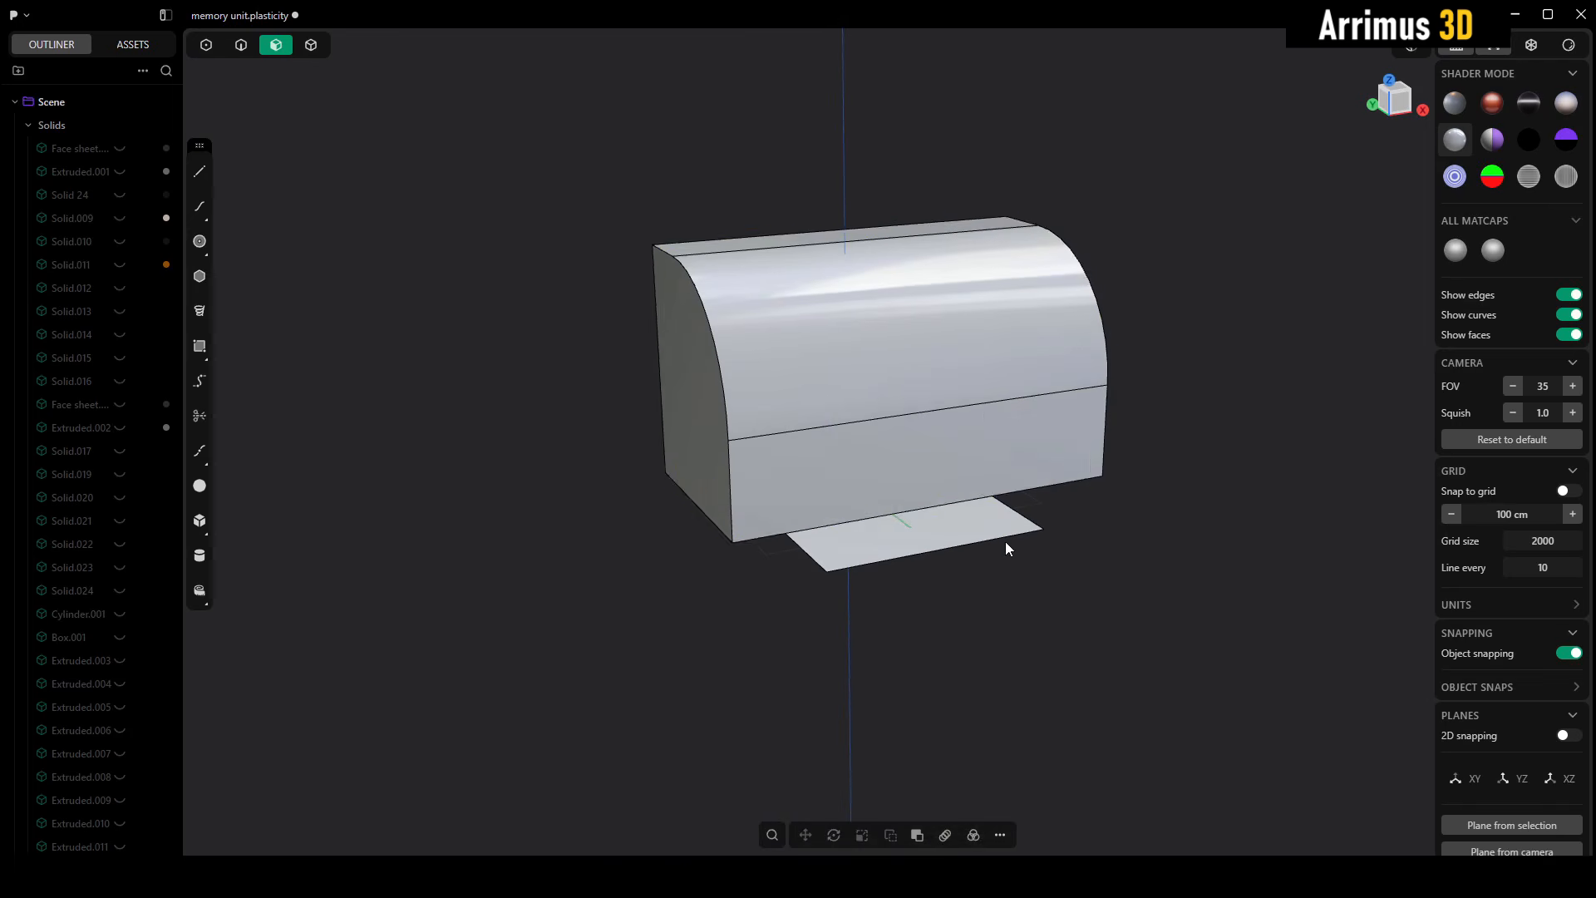
- Move the curved block up along Z by about 1915 cm, clear of the unwrapped sheet
{"action": "key", "text": "4"}
{"action": "middle_click_drag", "start_coordinate": [985, 406], "coordinate": [986, 546]}
{"action": "key", "text": "g"}
{"action": "key", "text": "z"}
{"action": "left_click", "coordinate": [966, 282]}
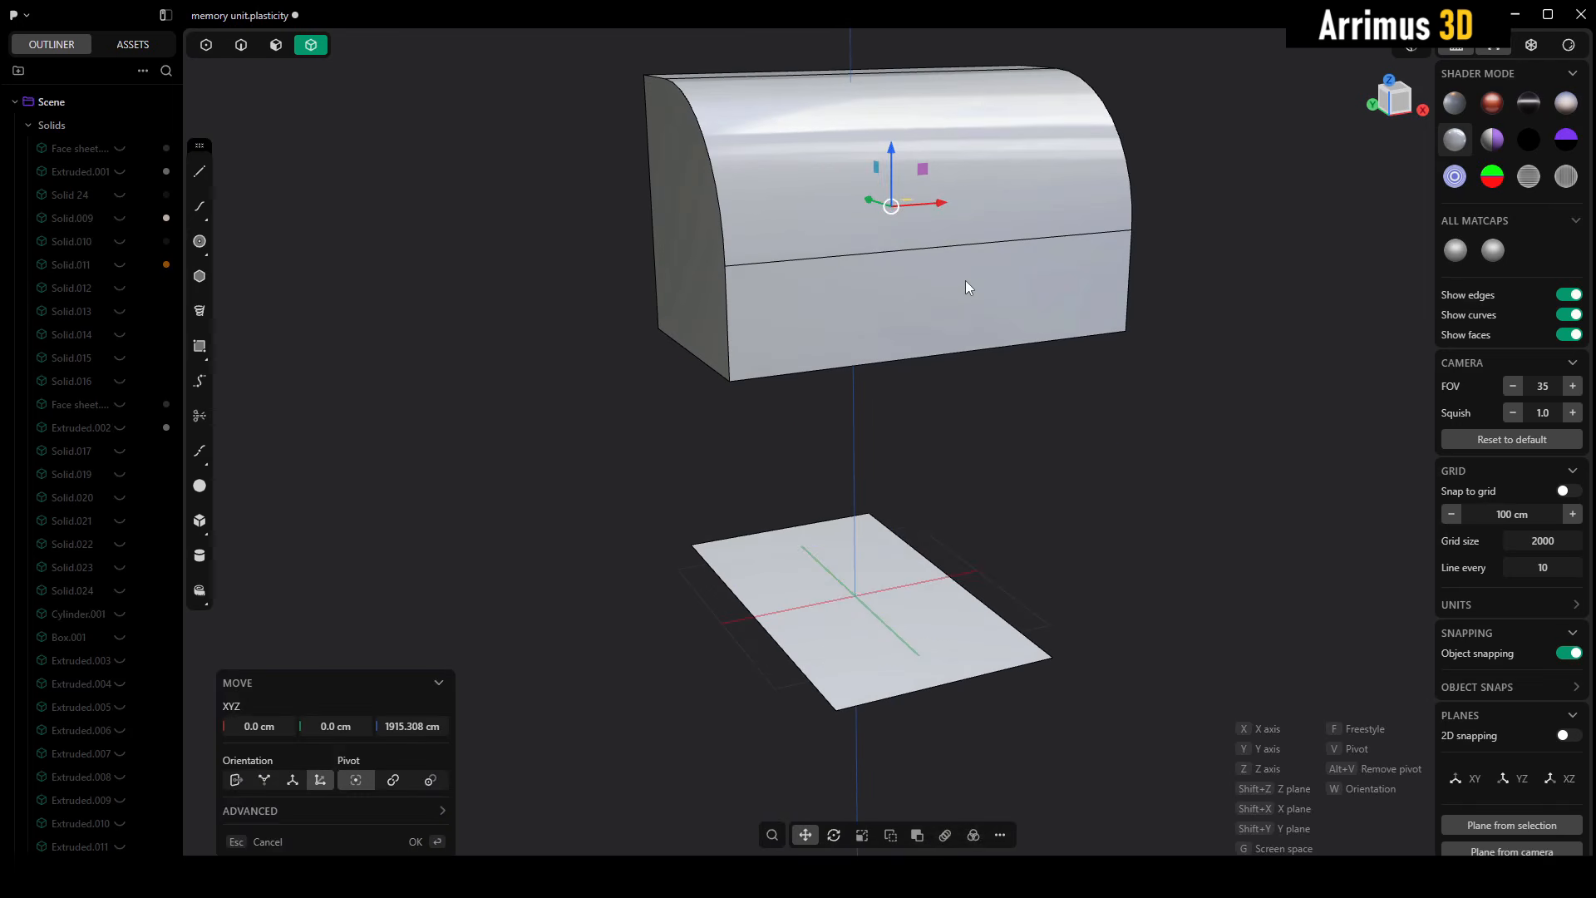
{"action": "right_click", "coordinate": [965, 281]}
{"action": "left_click", "coordinate": [1200, 448]}
{"action": "middle_click_drag", "start_coordinate": [1201, 448], "coordinate": [1162, 485]}
{"action": "middle_click_drag", "start_coordinate": [926, 492], "coordinate": [904, 381], "text": "shift"}
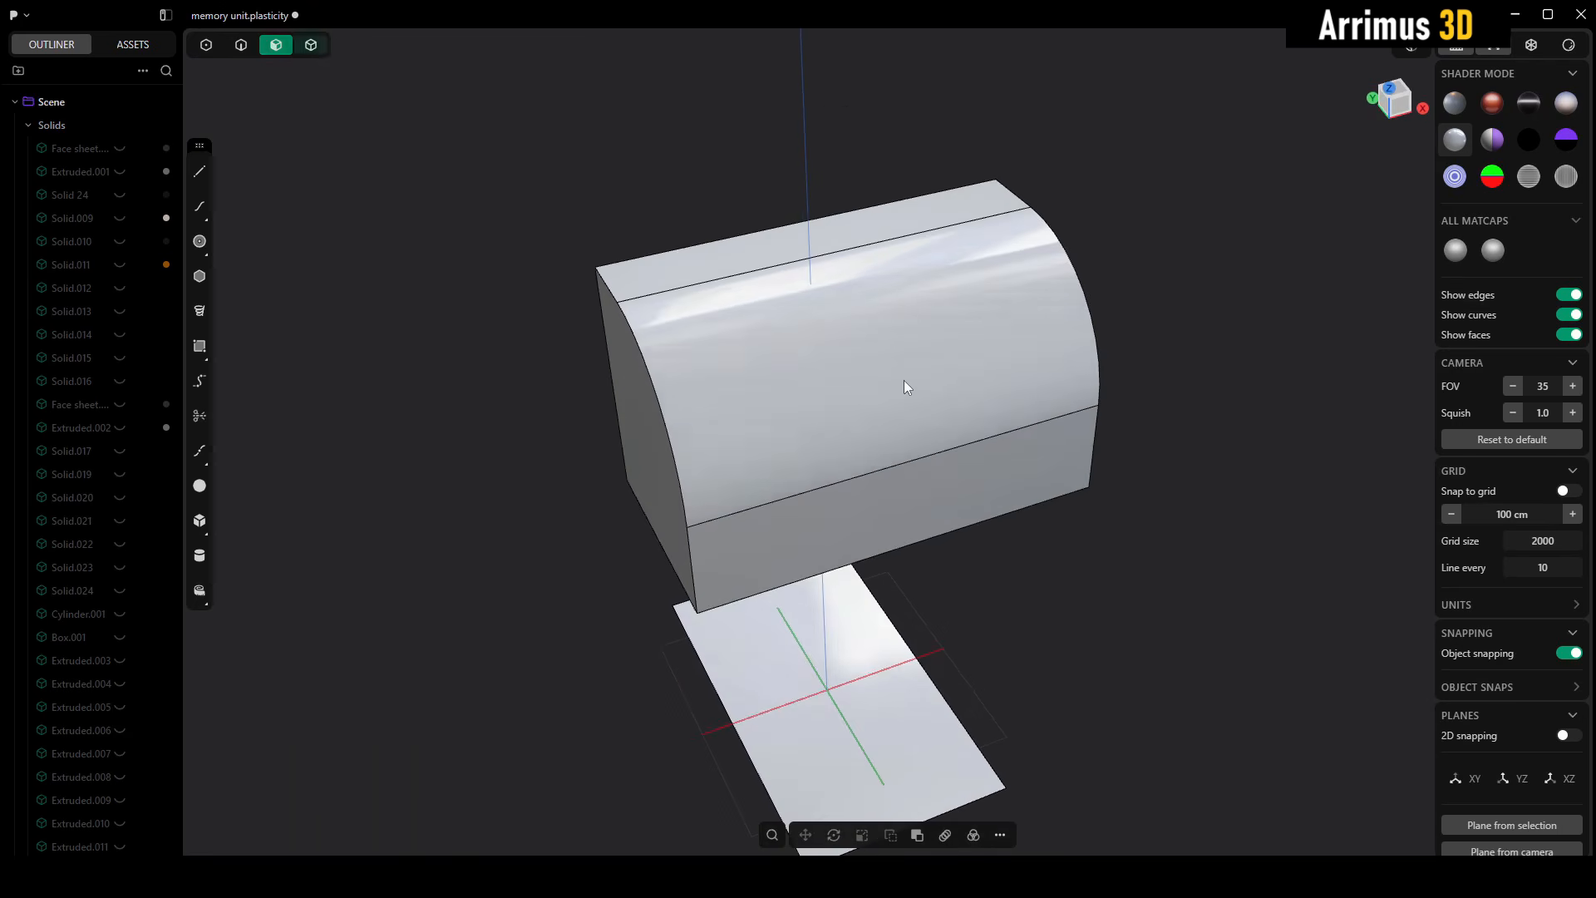
{"action": "key", "text": "3"}
{"action": "middle_click_drag", "start_coordinate": [1187, 438], "coordinate": [937, 619]}
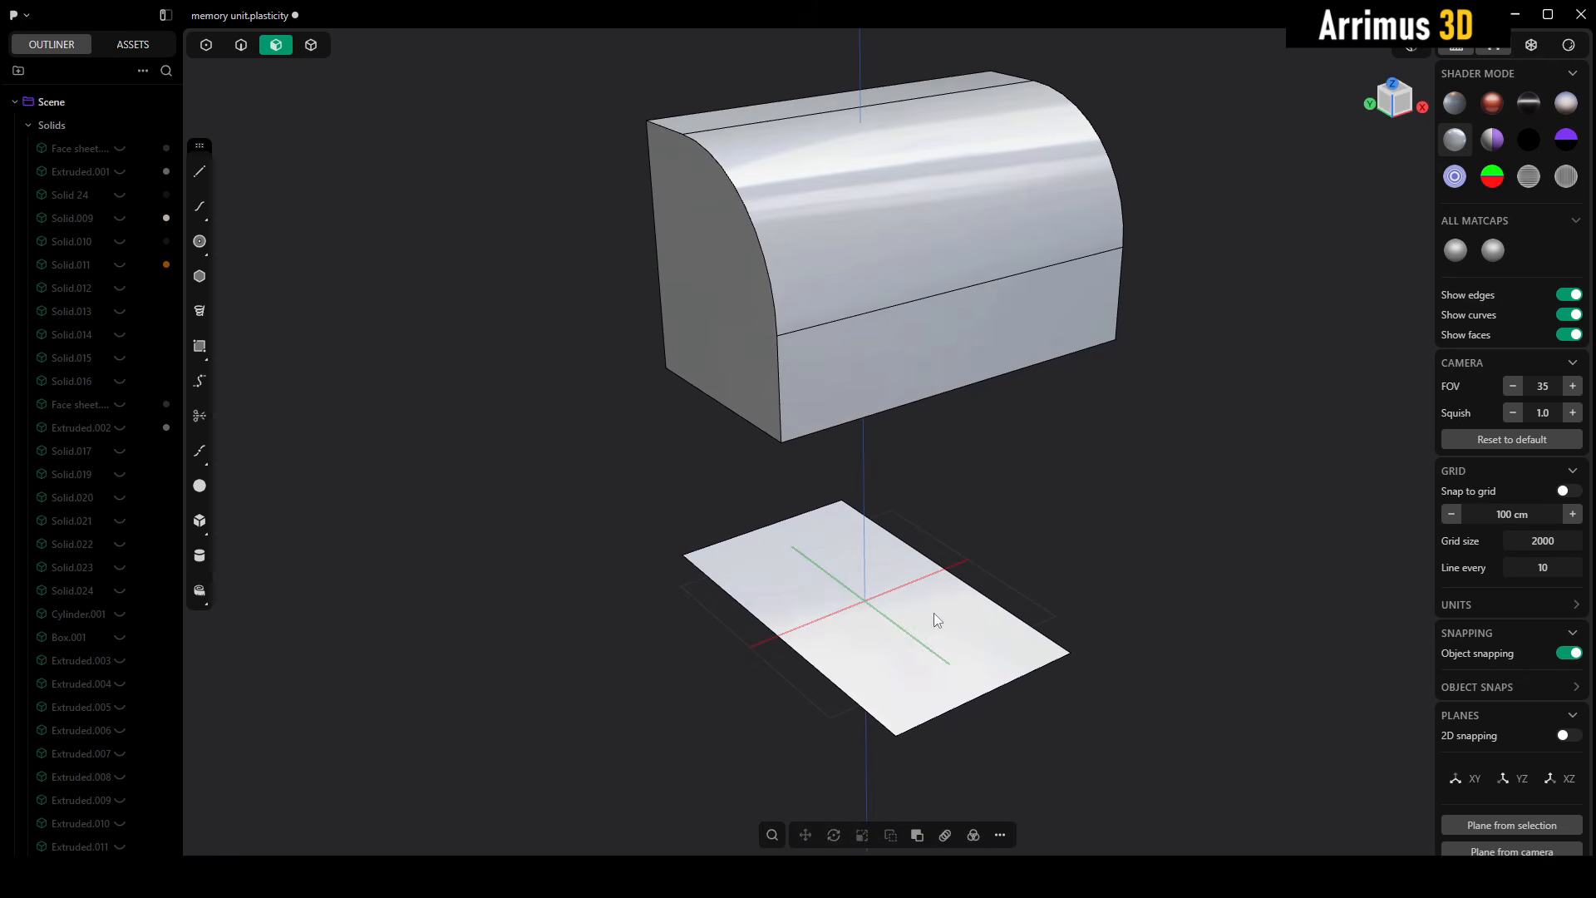
{"action": "key", "text": "4"}
{"action": "middle_click_drag", "start_coordinate": [1052, 571], "coordinate": [1131, 504]}
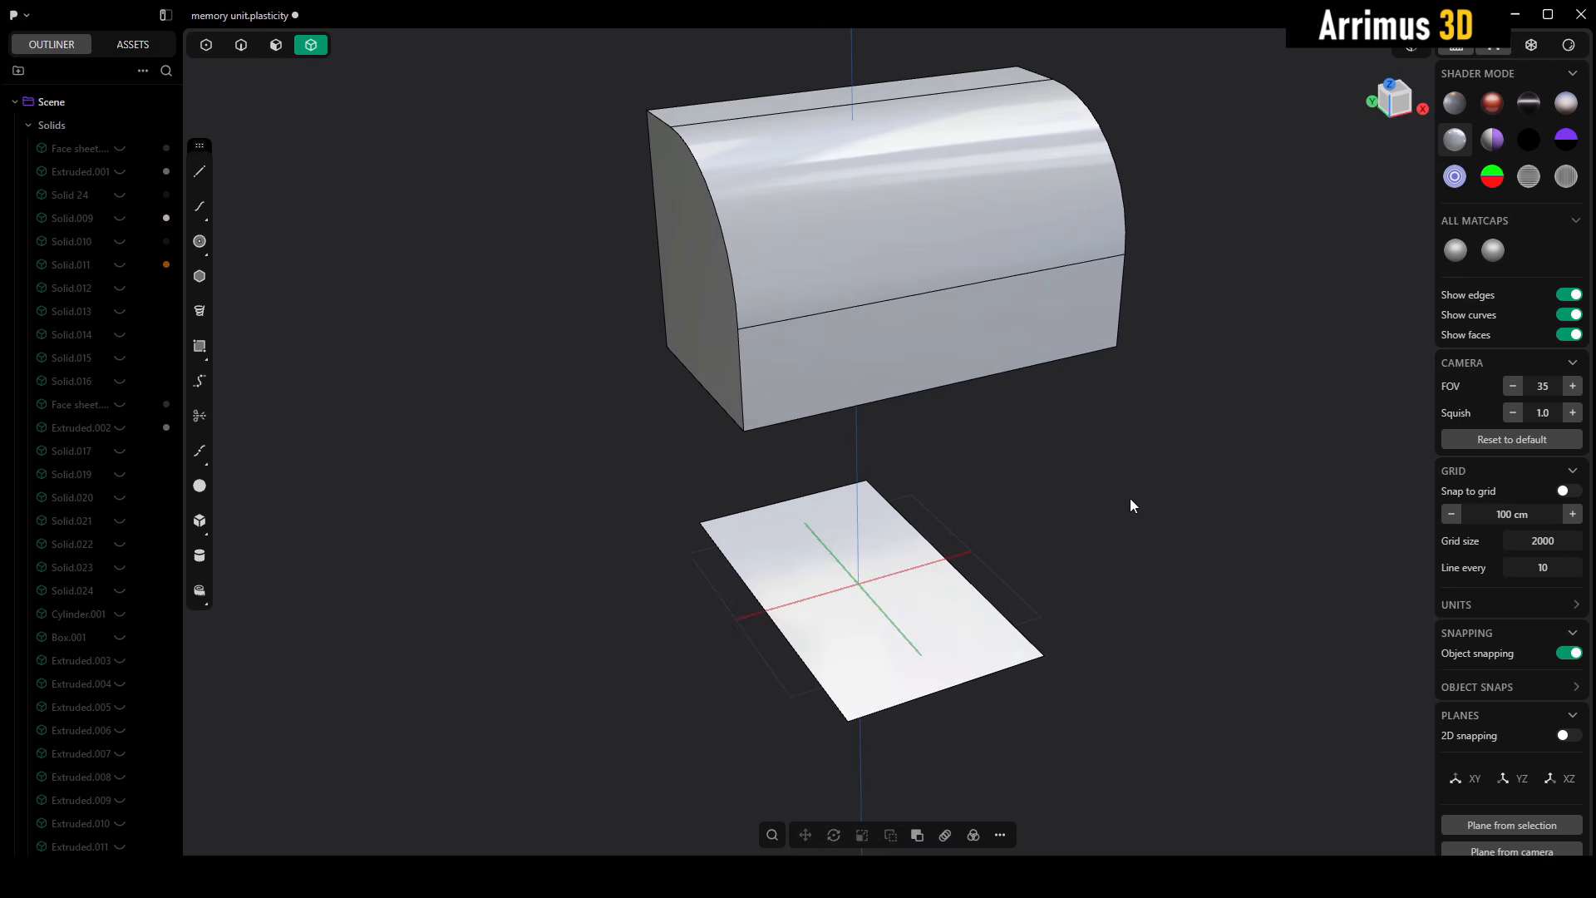
- Switch to the insert pieces 01 file and copy the double-plate insert with its connecting bars for placement
{"action": "key", "text": "alt+Tab"}
{"action": "scroll", "coordinate": [1136, 495], "scroll_direction": "down", "scroll_amount": 6}
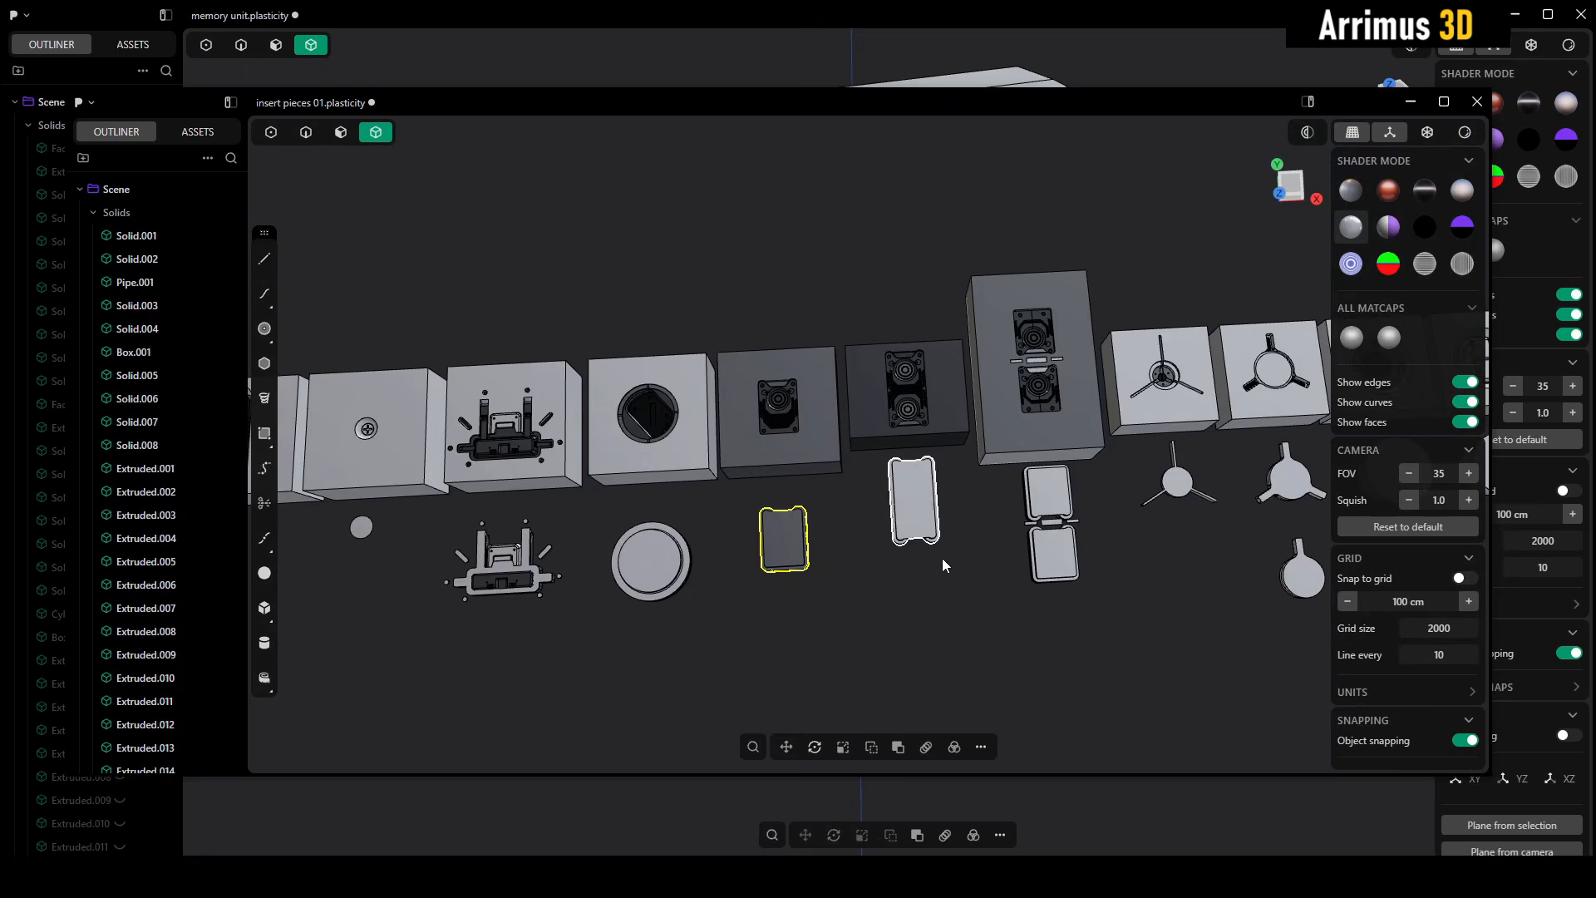
{"action": "left_click", "coordinate": [941, 557]}
{"action": "middle_click_drag", "start_coordinate": [981, 597], "coordinate": [821, 547]}
{"action": "scroll", "coordinate": [821, 547], "scroll_direction": "up", "scroll_amount": 5}
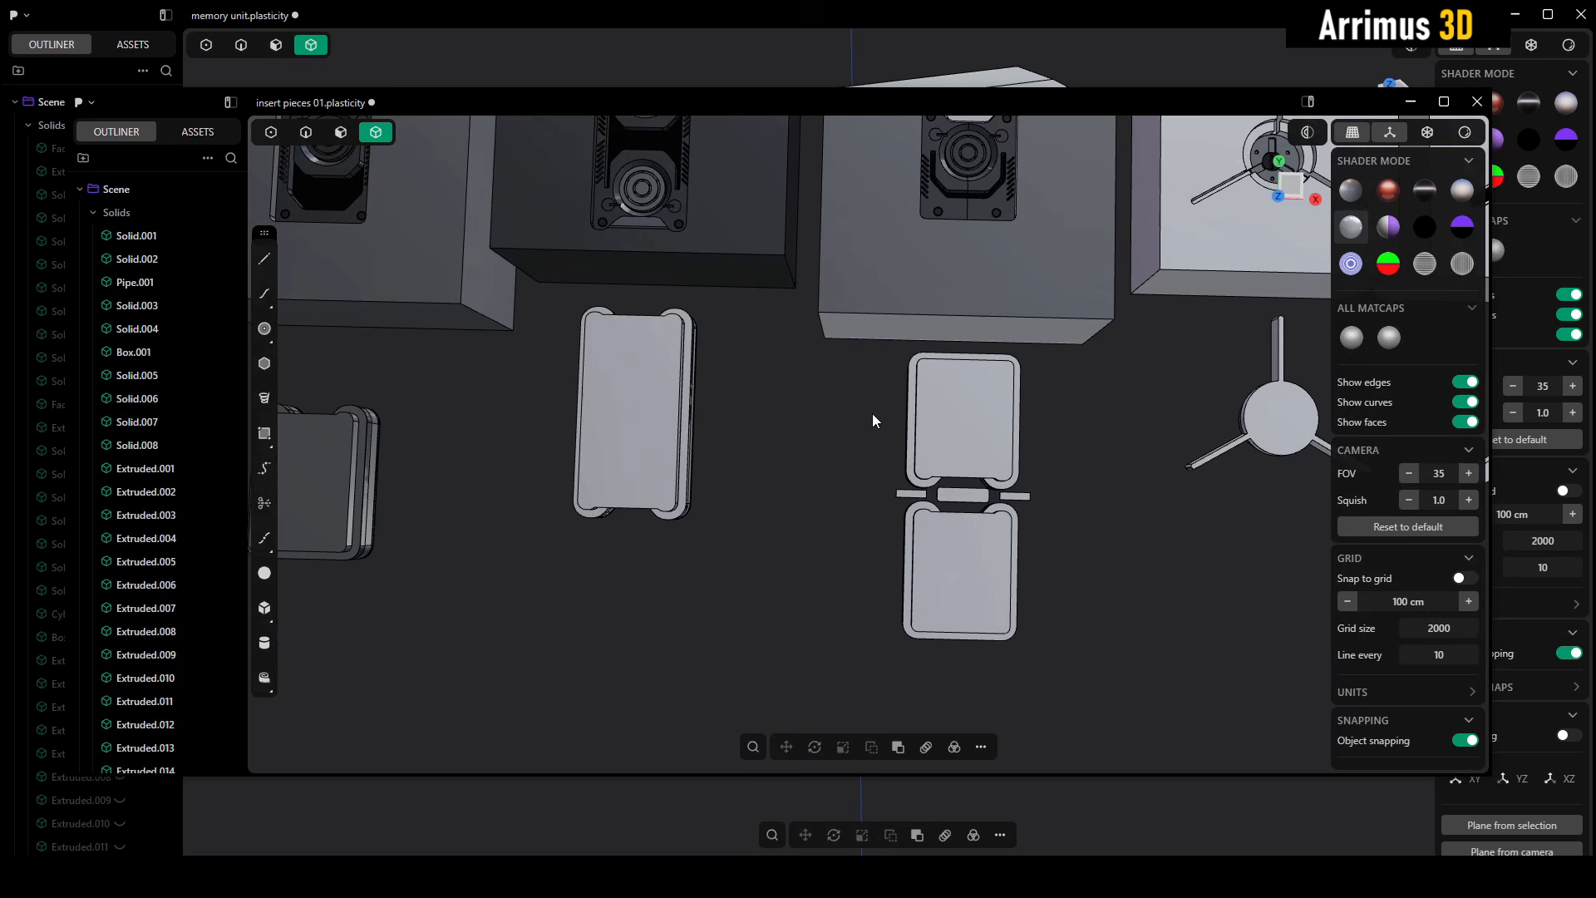
{"action": "left_click_drag", "start_coordinate": [867, 291], "coordinate": [1060, 665]}
{"action": "scroll", "coordinate": [1005, 542], "scroll_direction": "up", "scroll_amount": 6}
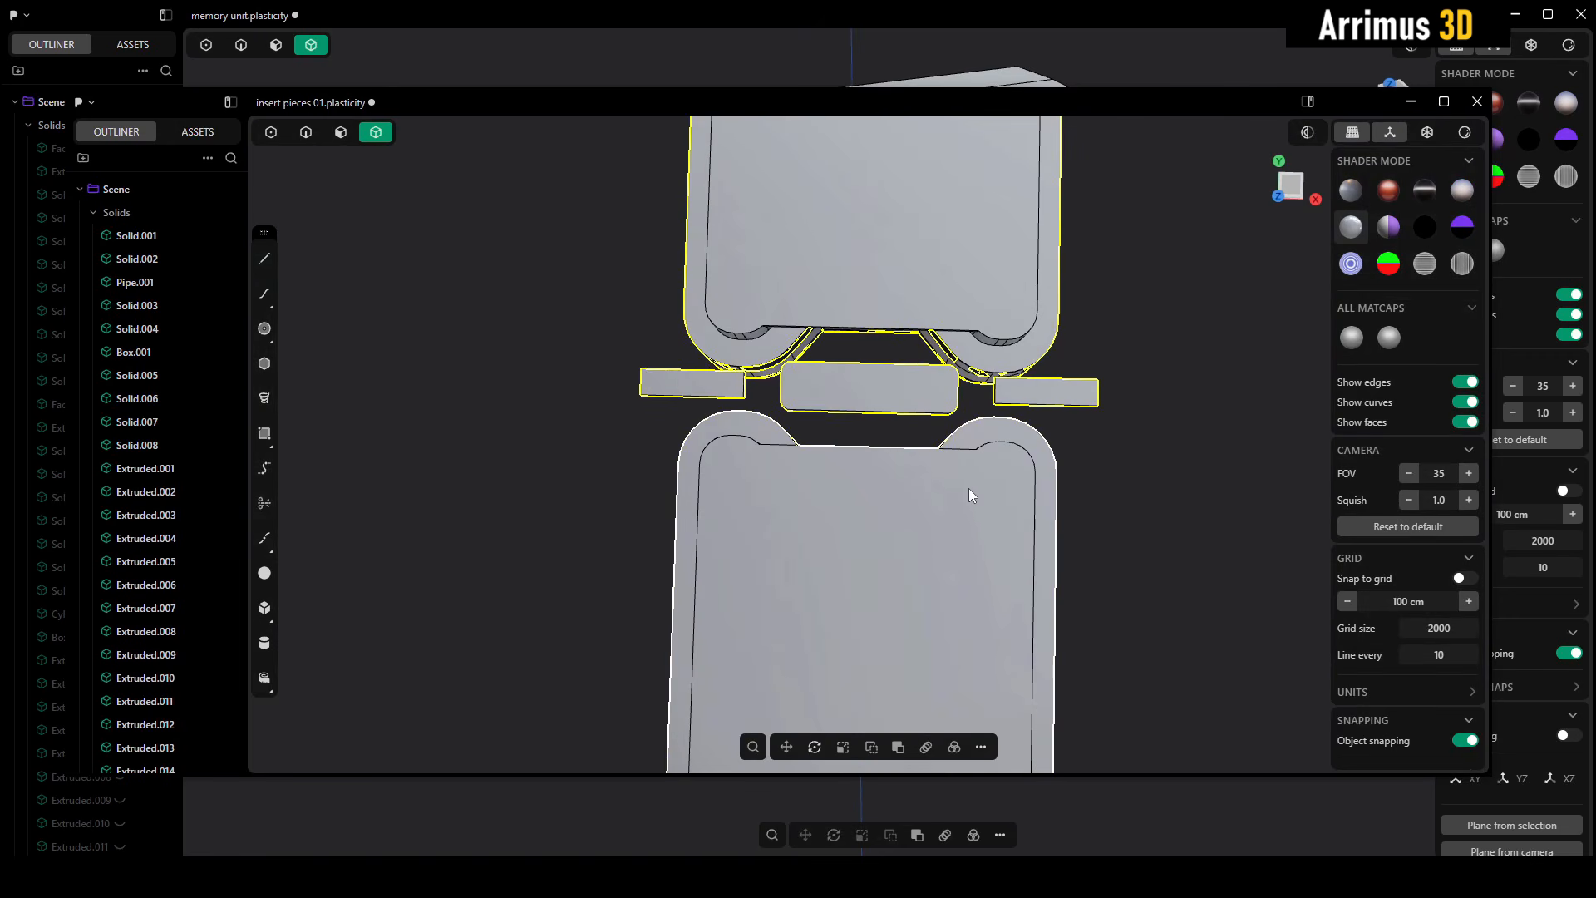
- Switch to the memory unit file and paste the copied insert with placement at the centre of the unwrapped sheet
{"action": "left_click", "coordinate": [864, 47]}
{"action": "scroll", "coordinate": [914, 516], "scroll_direction": "up", "scroll_amount": 3}
{"action": "mouse_move", "coordinate": [910, 600]}
{"action": "middle_mouse_down"}
{"action": "mouse_move", "coordinate": [935, 560]}
{"action": "mouse_move", "coordinate": [866, 550]}
{"action": "mouse_move", "coordinate": [870, 491]}
{"action": "middle_mouse_up"}
{"action": "key", "text": "ctrl+shift+v"}
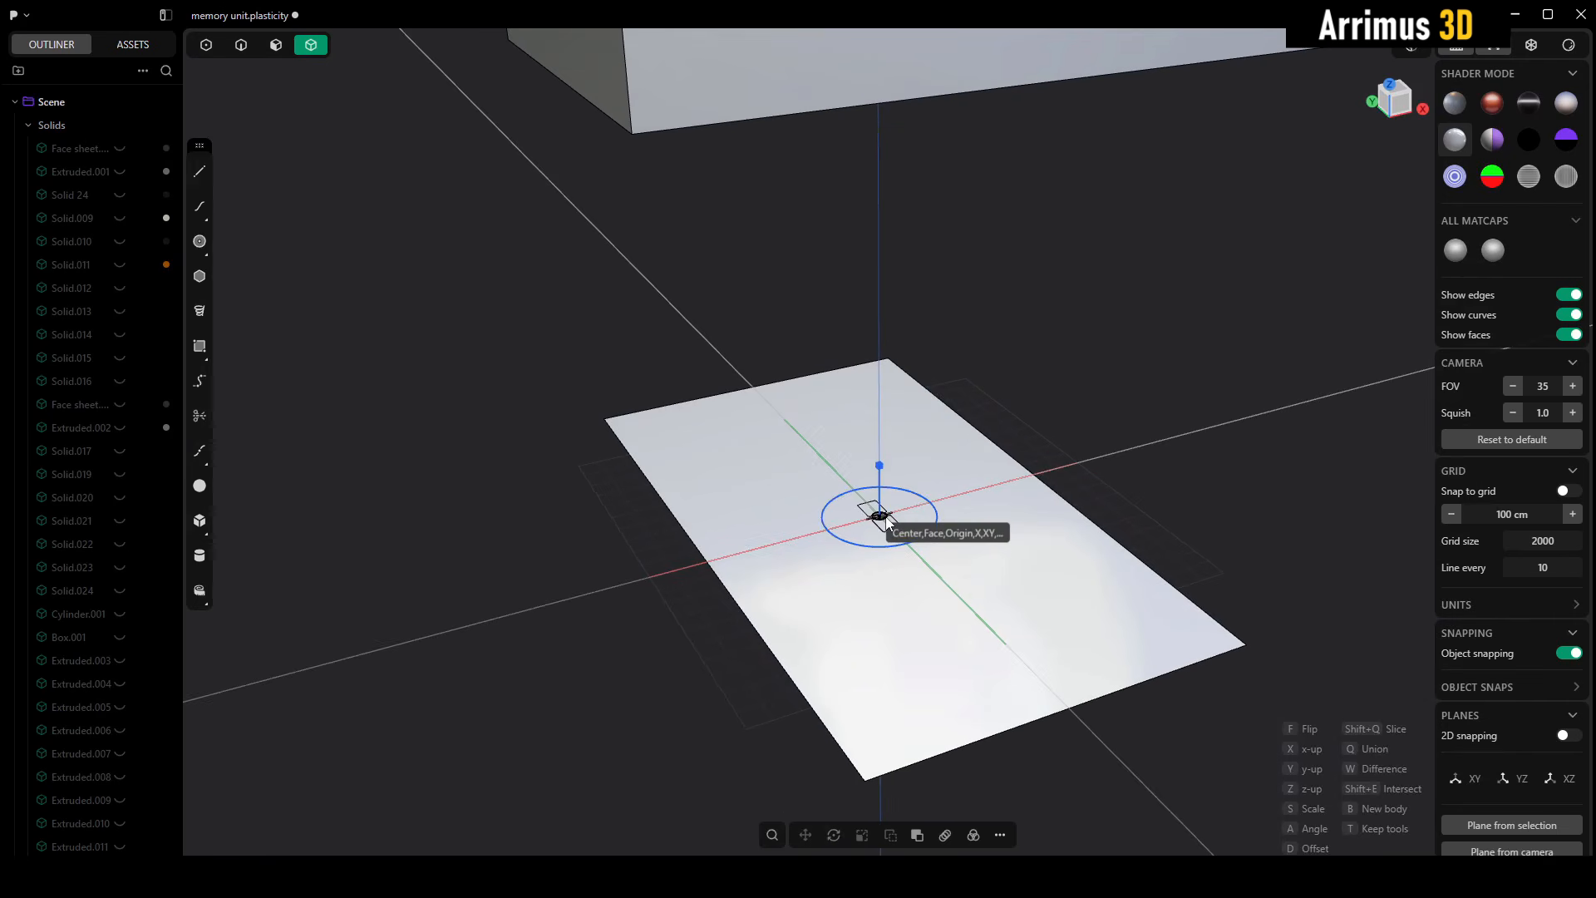
{"action": "scroll", "coordinate": [886, 521], "scroll_direction": "up", "scroll_amount": 3}
{"action": "scroll", "coordinate": [891, 496], "scroll_direction": "down", "scroll_amount": 4}
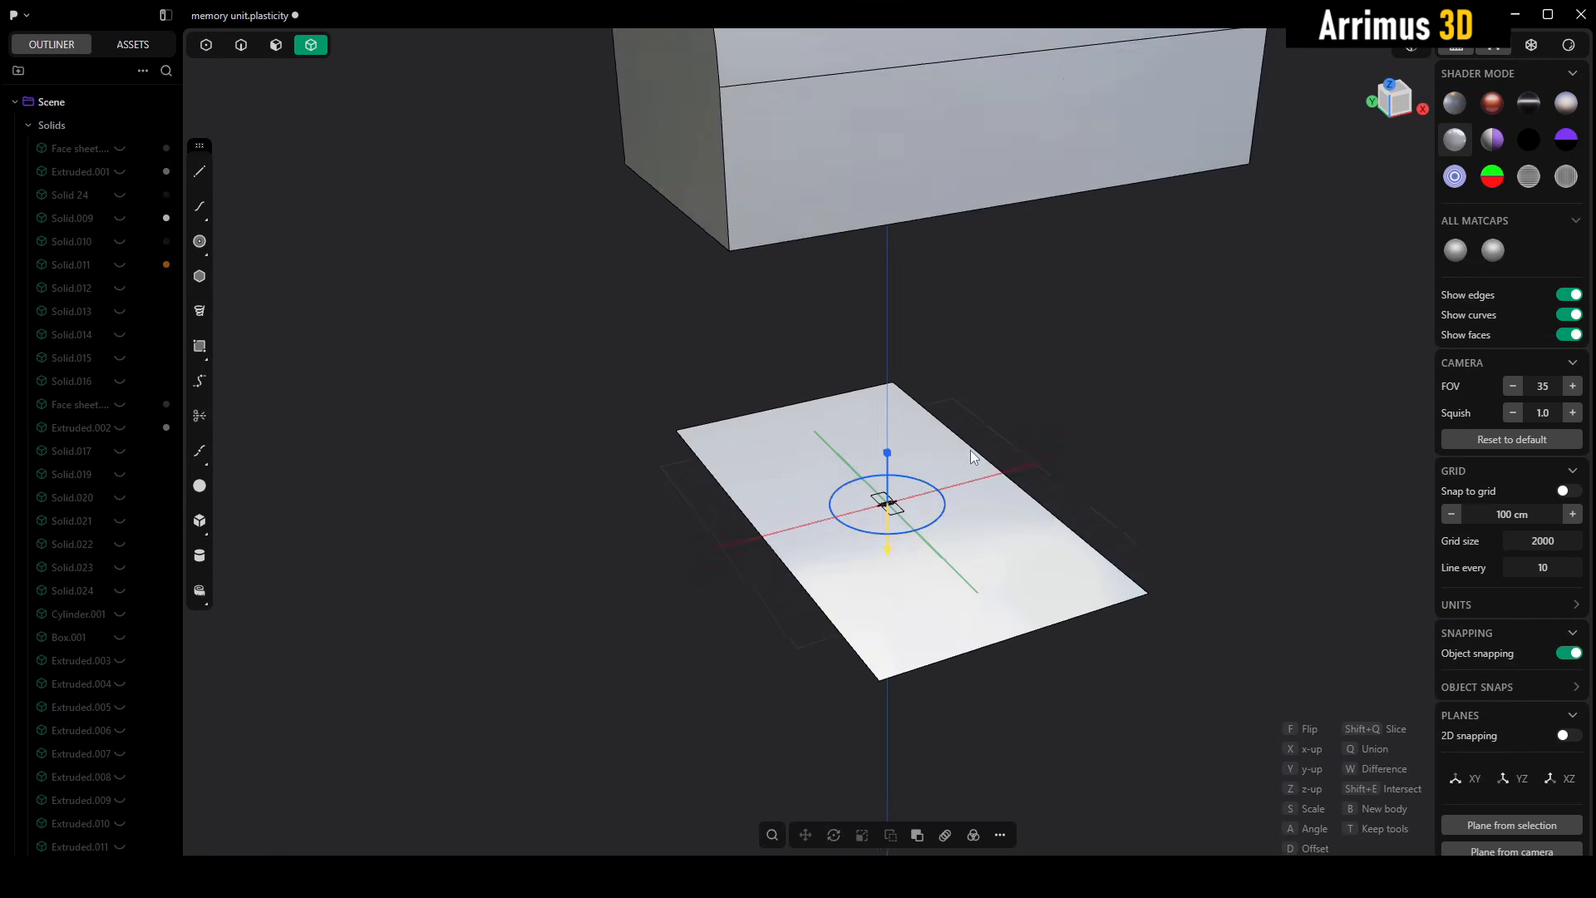
{"action": "middle_click_drag", "start_coordinate": [1030, 368], "coordinate": [1013, 434]}
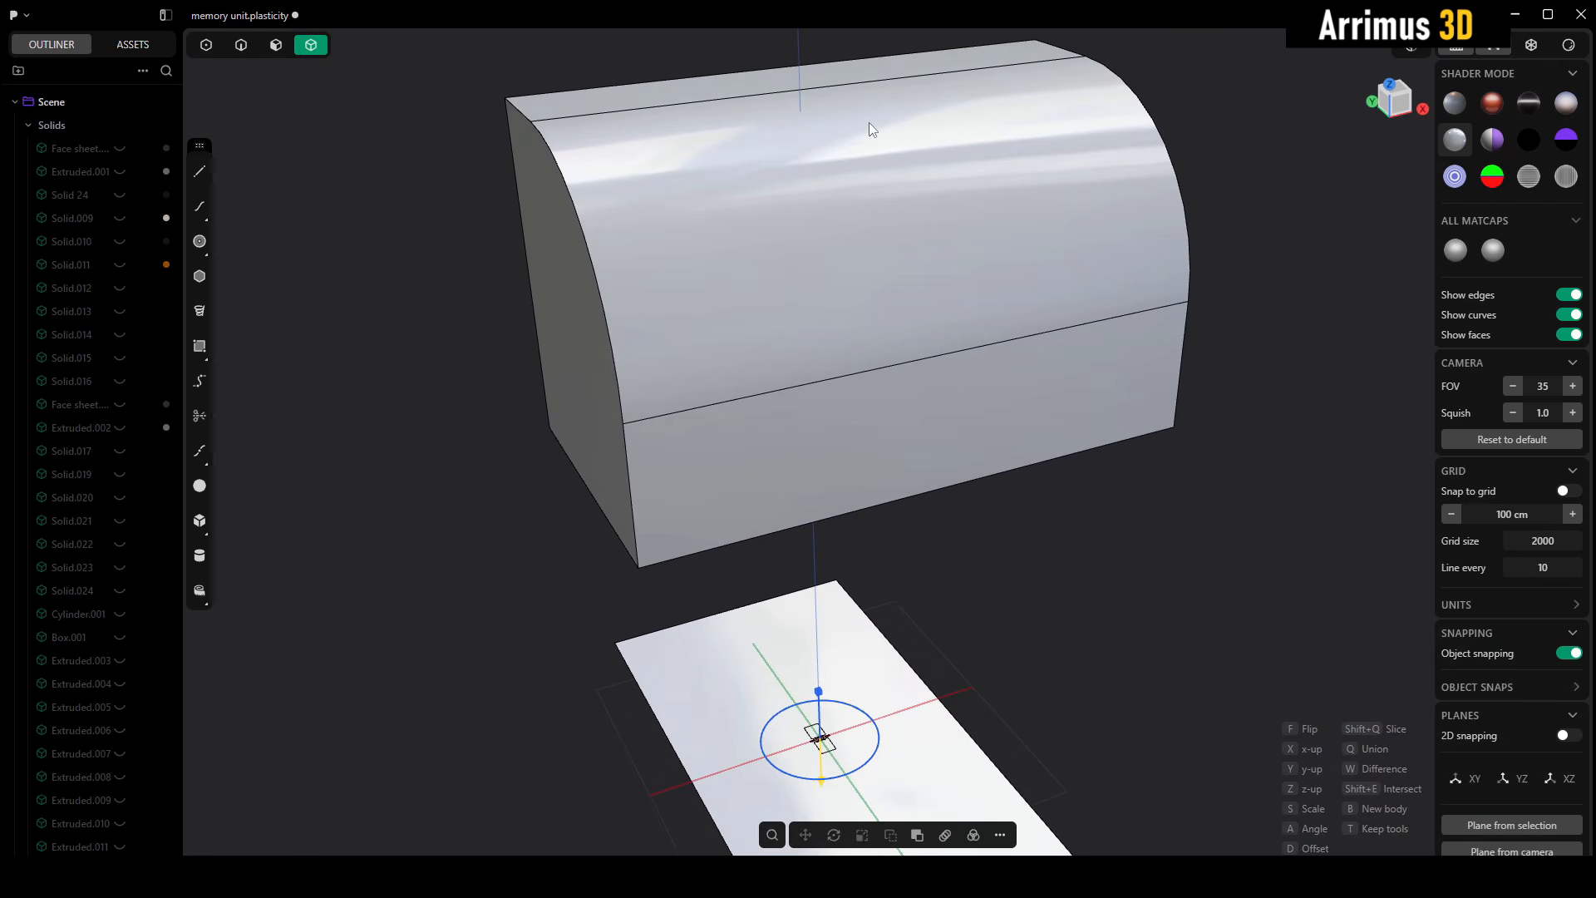
{"action": "middle_click_drag", "start_coordinate": [891, 280], "coordinate": [912, 330]}
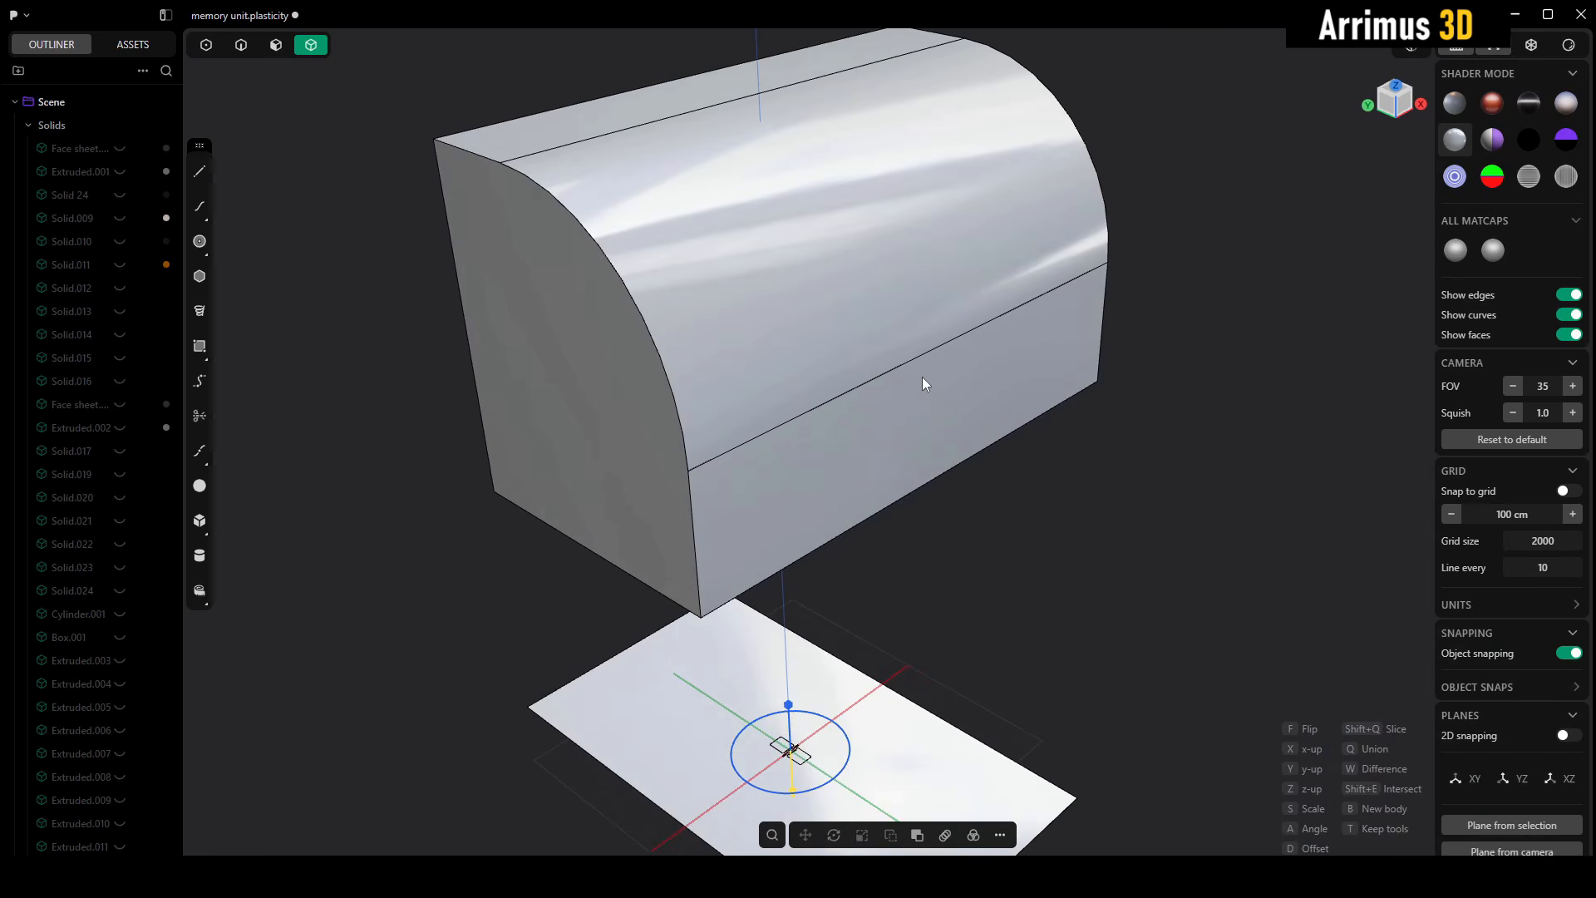
- Scale the placed insert up to about 8.3 times so its two plates nearly fill the flat sheet
{"action": "middle_click_drag", "start_coordinate": [1041, 601], "coordinate": [1055, 592]}
{"action": "key", "text": "s"}
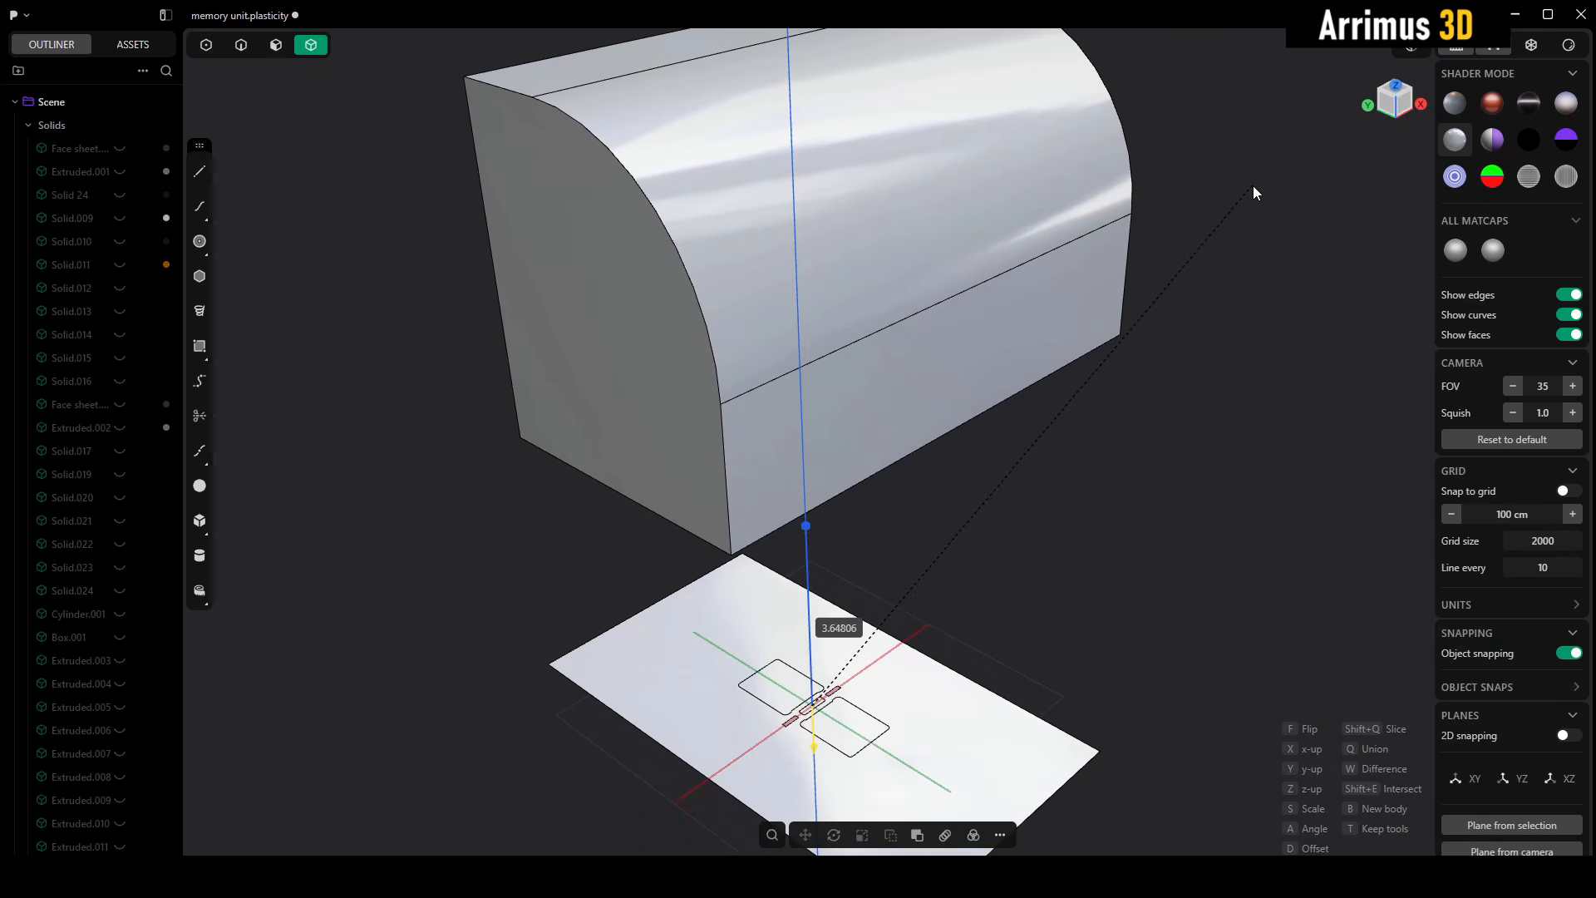
{"action": "left_click", "coordinate": [1254, 186]}
{"action": "middle_click_drag", "start_coordinate": [1026, 472], "coordinate": [1022, 444]}
{"action": "key", "text": "s"}
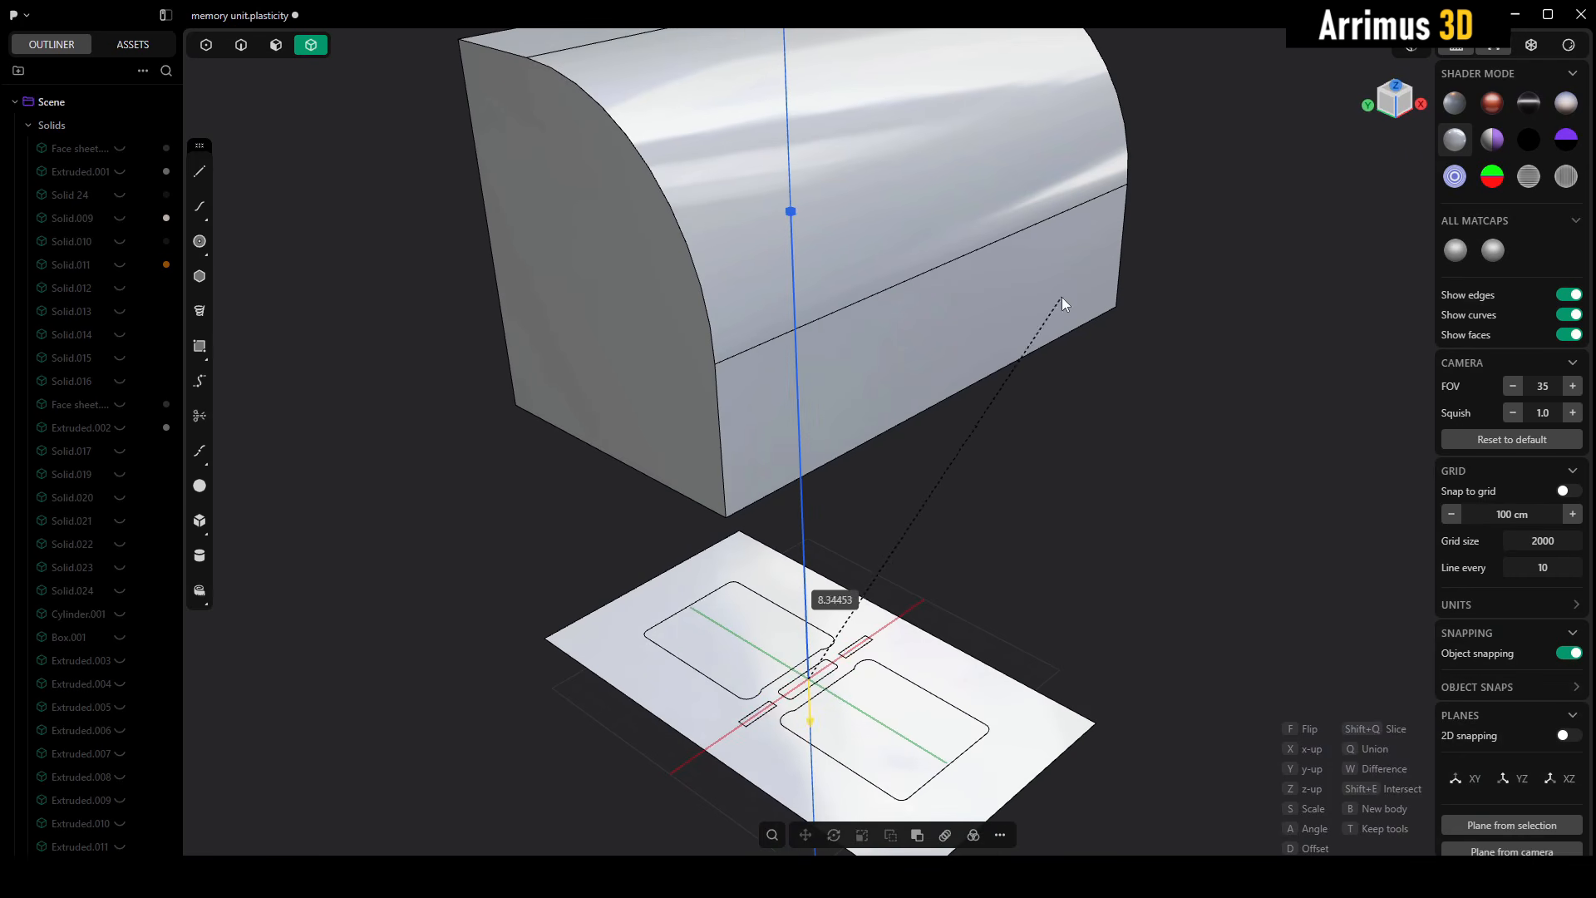
{"action": "left_click", "coordinate": [1062, 298]}
- Offset the insert slightly upward so its plates and bars rise just above the flat sheet, and finish the placement
{"action": "middle_click_drag", "start_coordinate": [914, 612], "coordinate": [999, 301]}
{"action": "scroll", "coordinate": [891, 481], "scroll_direction": "up", "scroll_amount": 3}
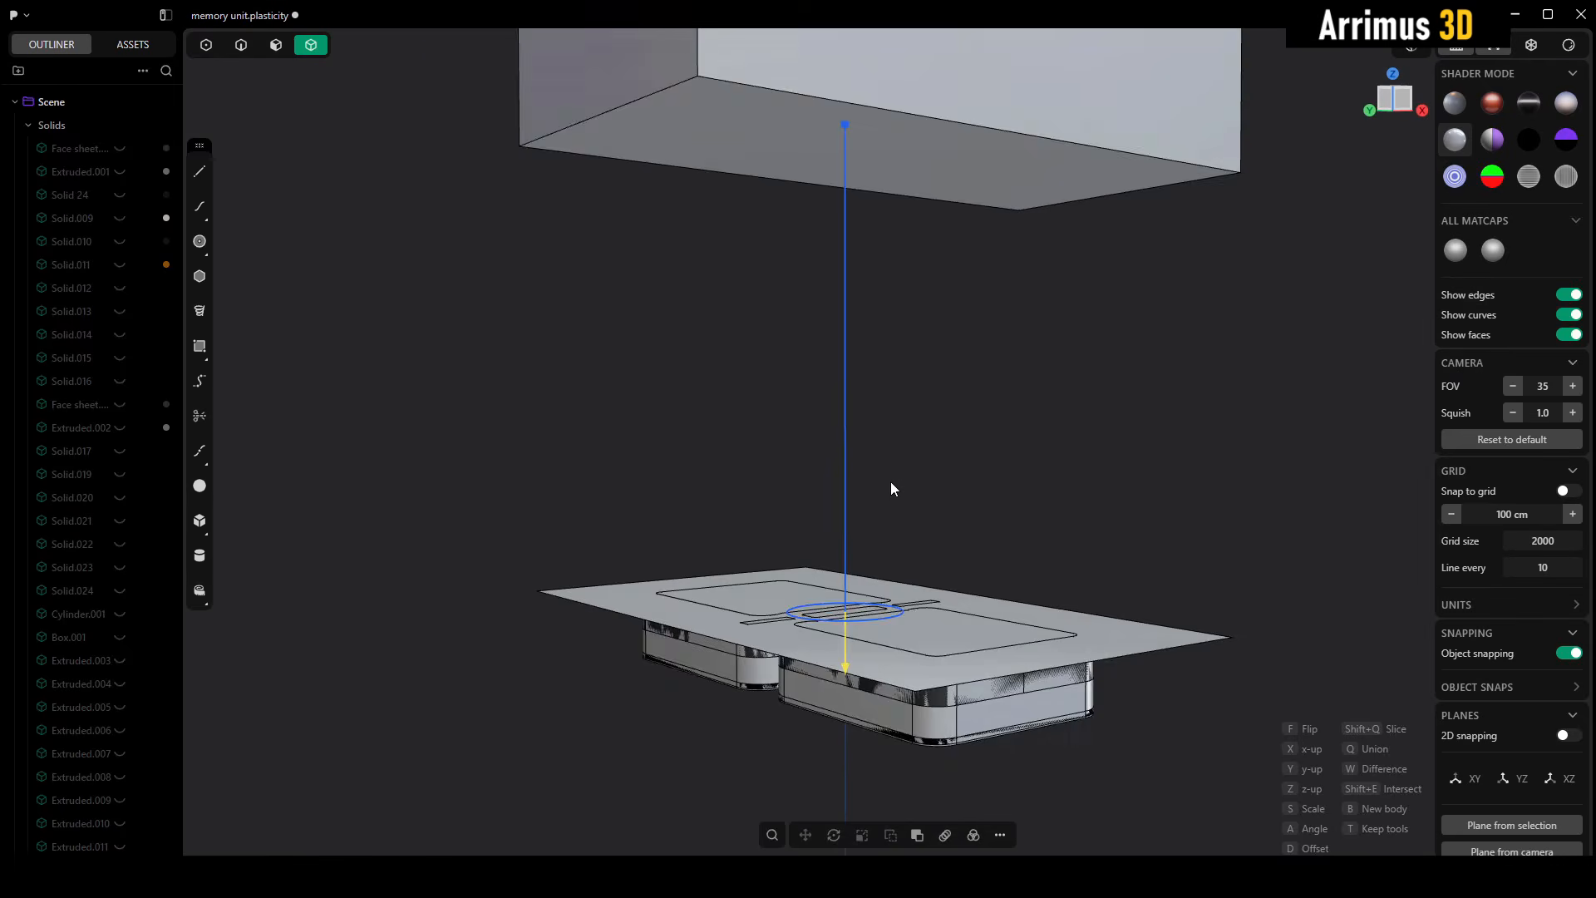
{"action": "key", "text": "d"}
{"action": "left_click", "coordinate": [884, 502]}
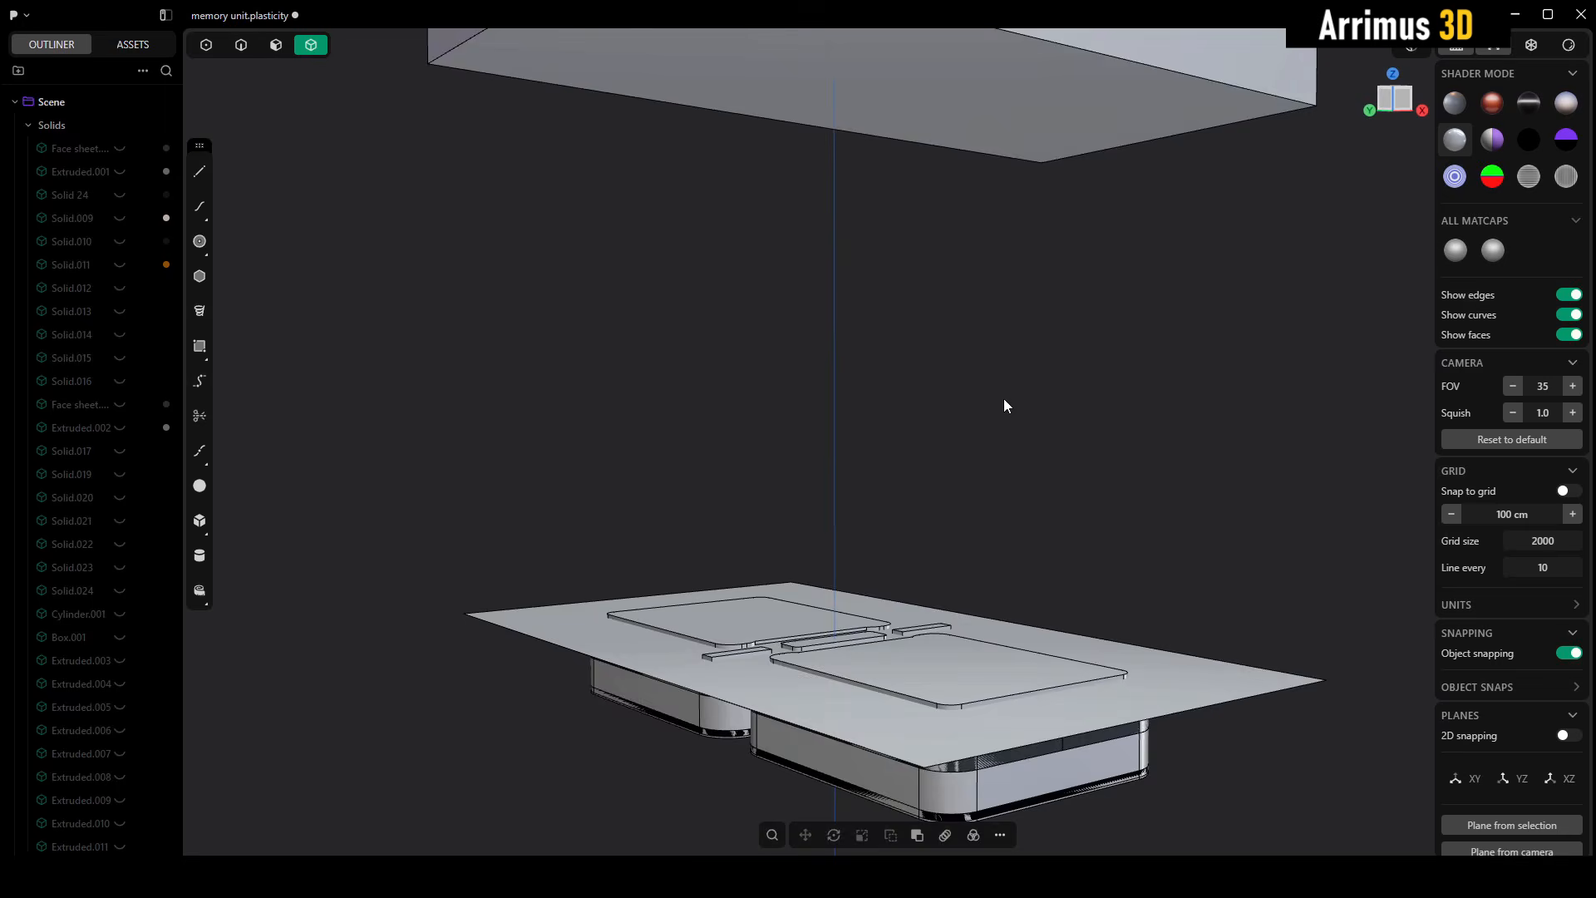
- Try placing the insert directly on the block's curved face, scaled to about 4.5 times
{"action": "middle_click_drag", "start_coordinate": [1004, 397], "coordinate": [940, 353]}
{"action": "scroll", "coordinate": [938, 352], "scroll_direction": "up", "scroll_amount": 3}
{"action": "key", "text": "s"}
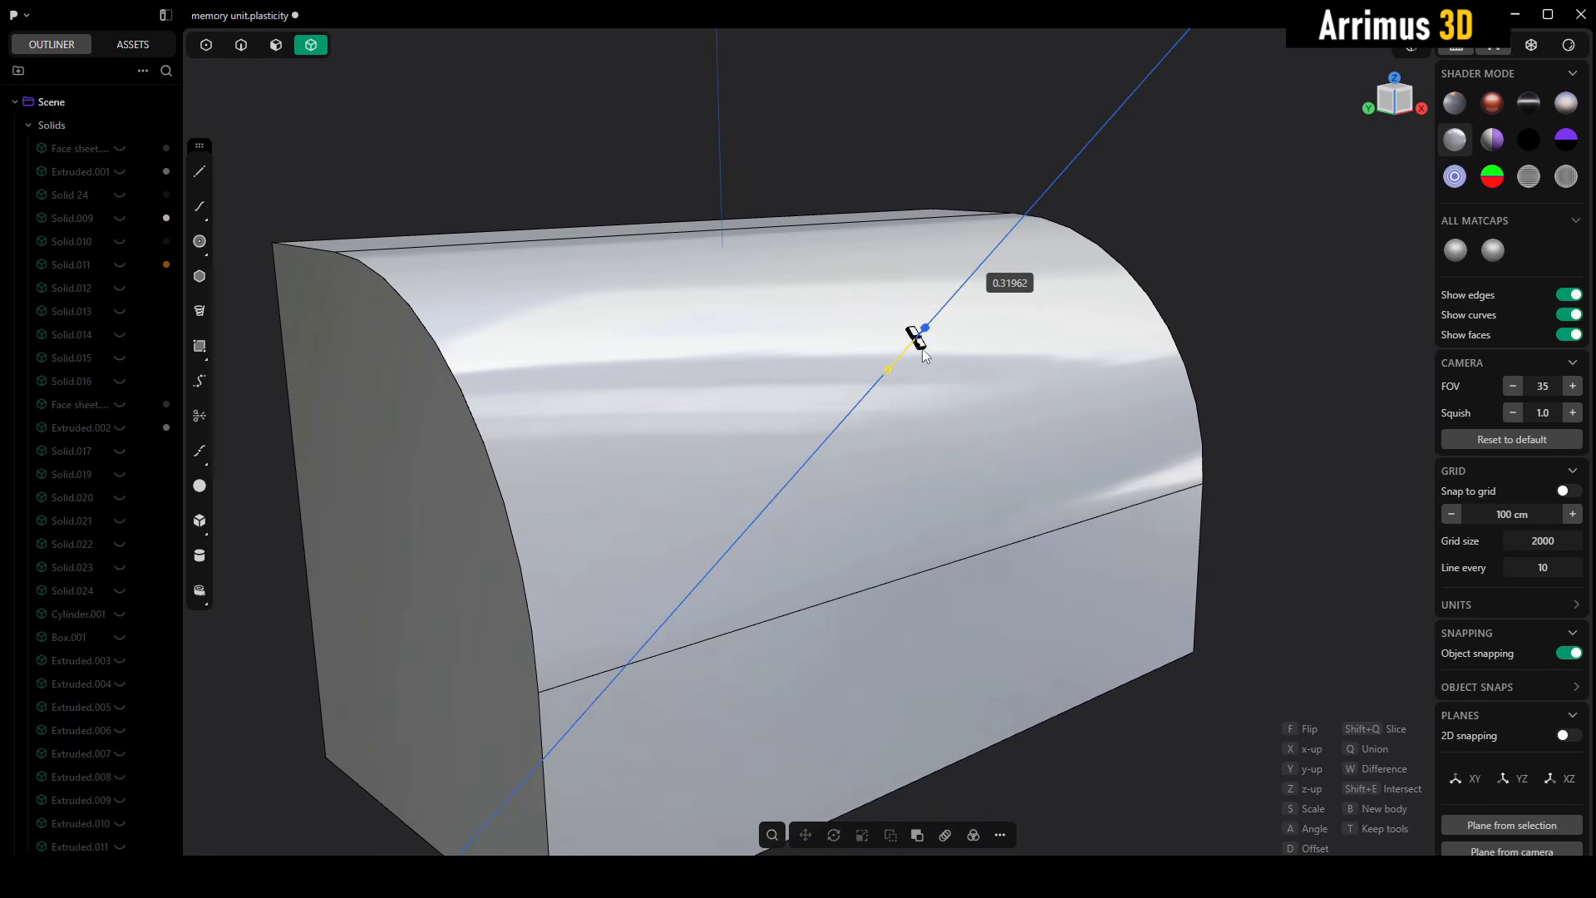
{"action": "left_click", "coordinate": [1040, 218]}
{"action": "middle_click_drag", "start_coordinate": [989, 241], "coordinate": [1073, 412]}
- Deform the whole insert onto the block, using the flat sheet as reference face and the block's curved fillet face as target face
{"action": "left_click_drag", "start_coordinate": [542, 248], "coordinate": [1096, 700]}
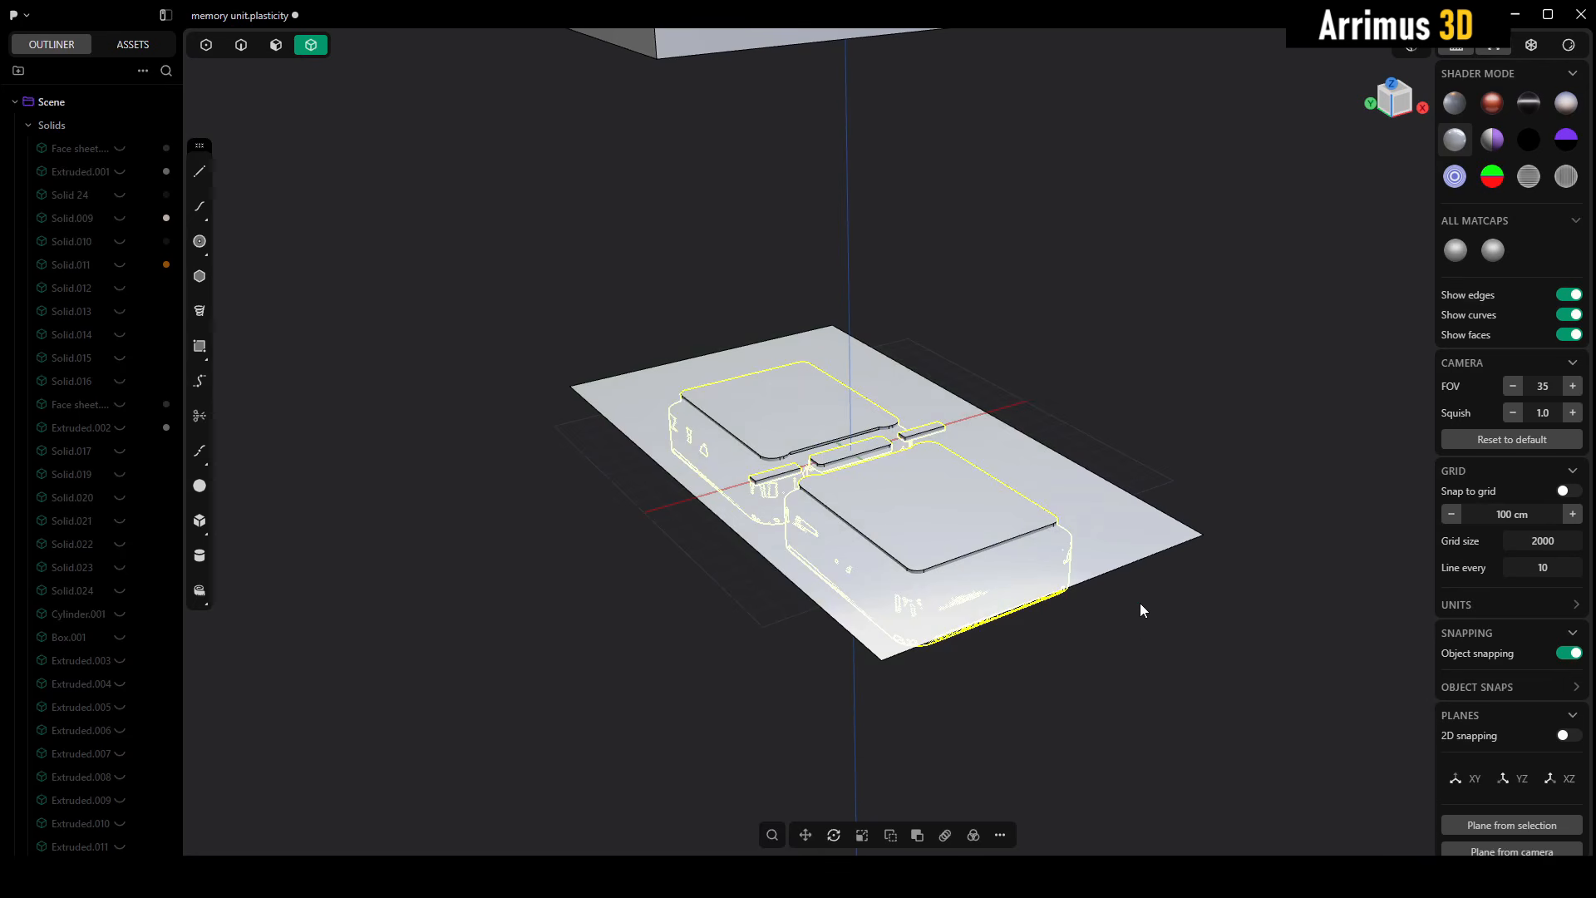
{"action": "right_click", "coordinate": [1087, 451]}
{"action": "type", "text": "def"}
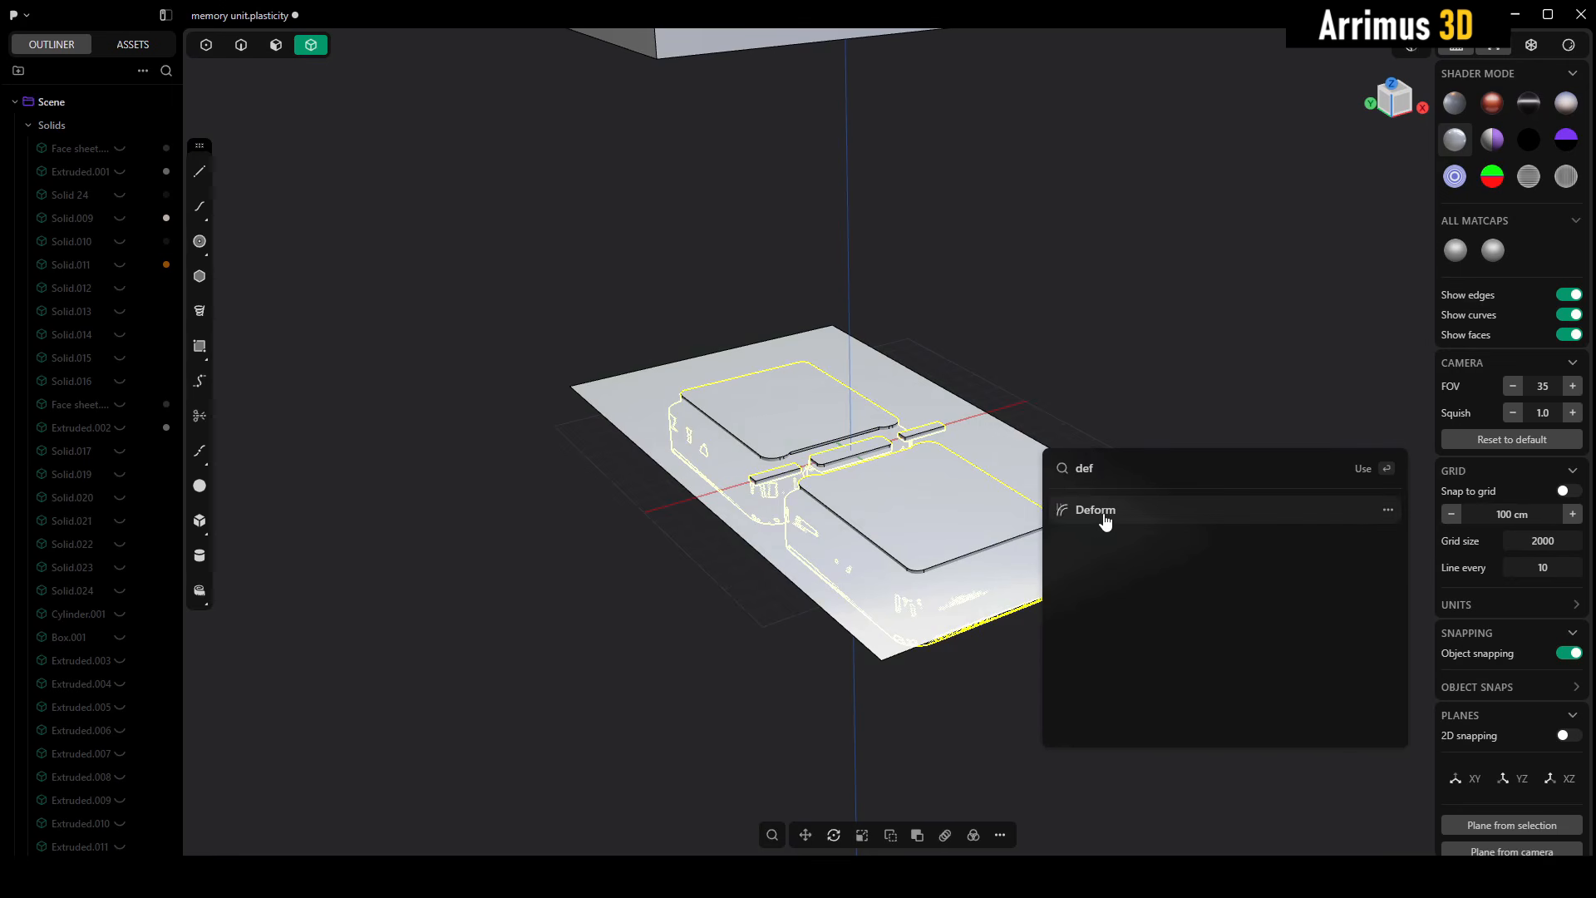
{"action": "left_click", "coordinate": [1104, 513]}
{"action": "middle_click_drag", "start_coordinate": [911, 248], "coordinate": [851, 492], "text": "shift"}
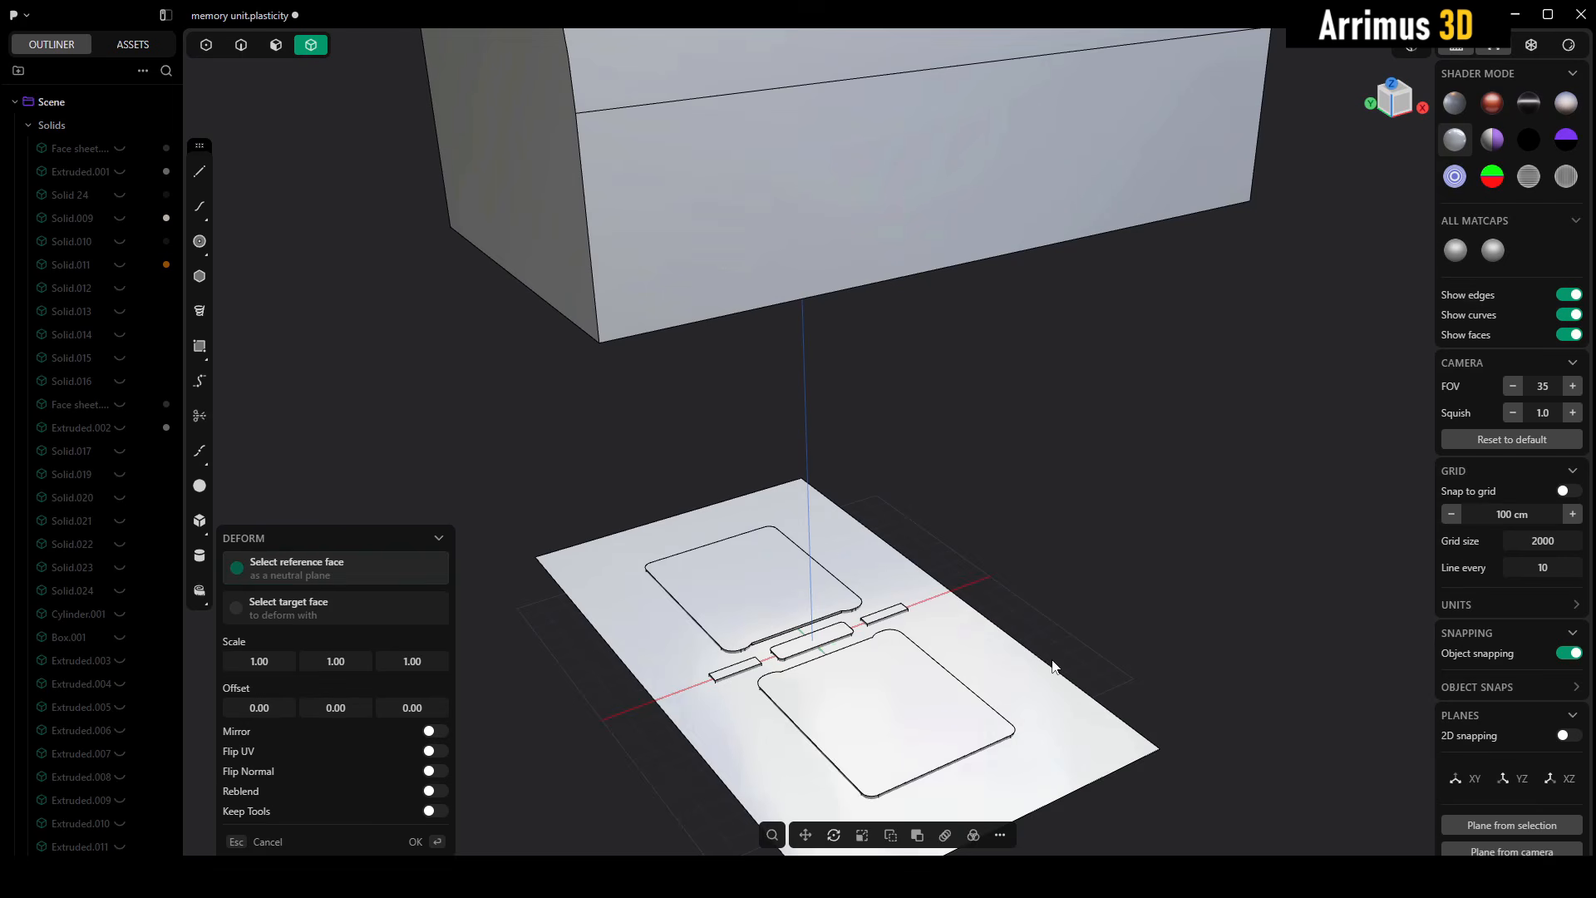
{"action": "left_click", "coordinate": [1007, 656]}
{"action": "scroll", "coordinate": [732, 495], "scroll_direction": "up", "scroll_amount": 5}
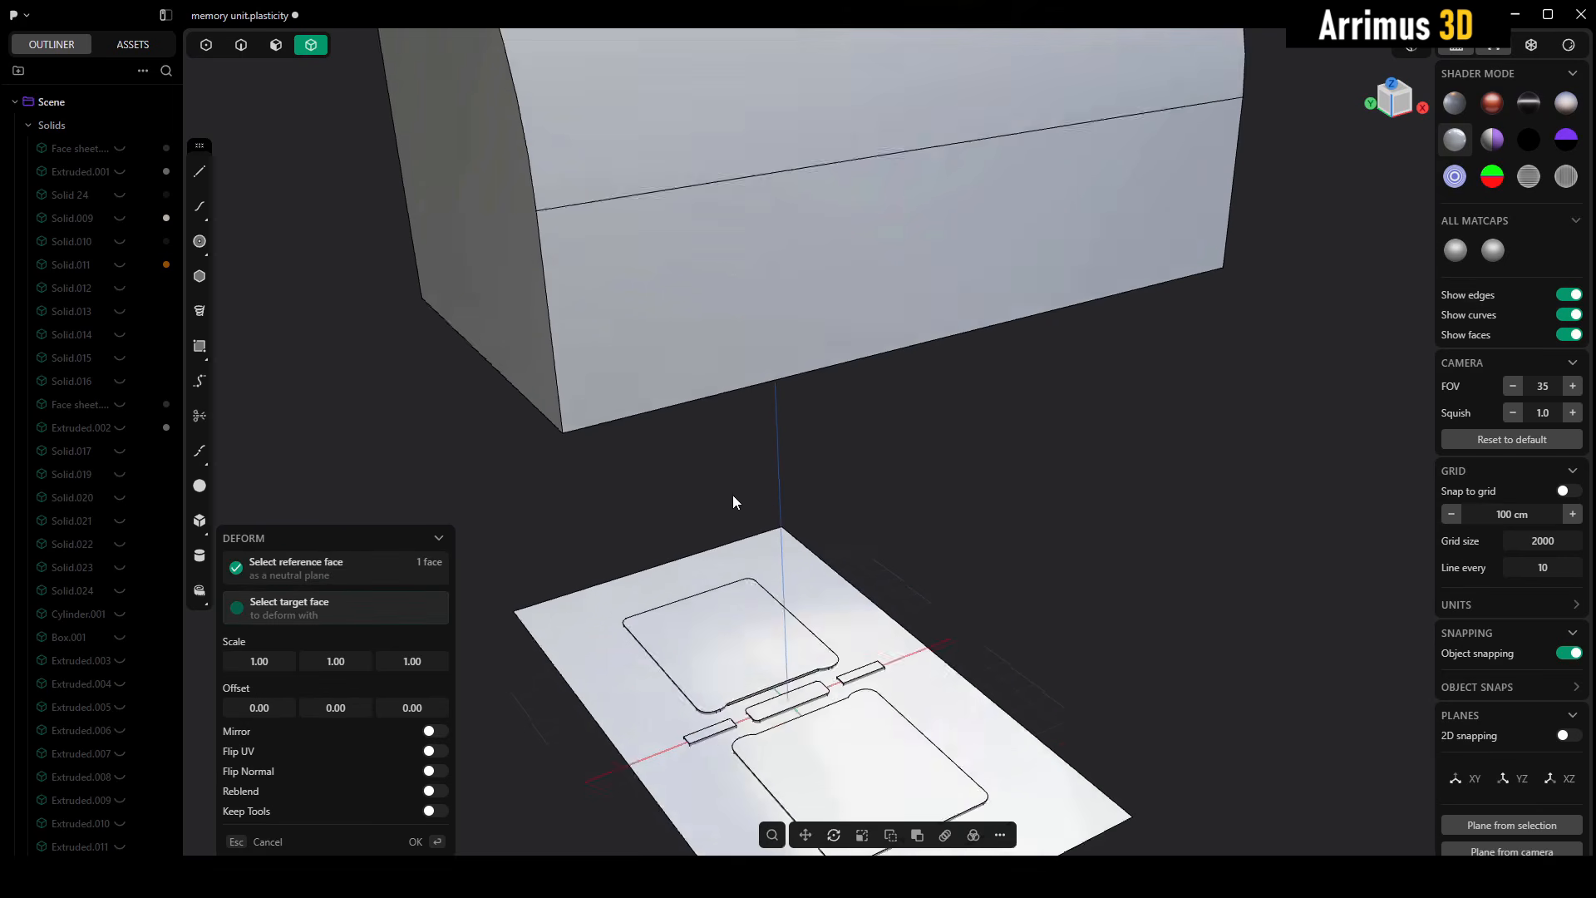
{"action": "left_click", "coordinate": [824, 241]}
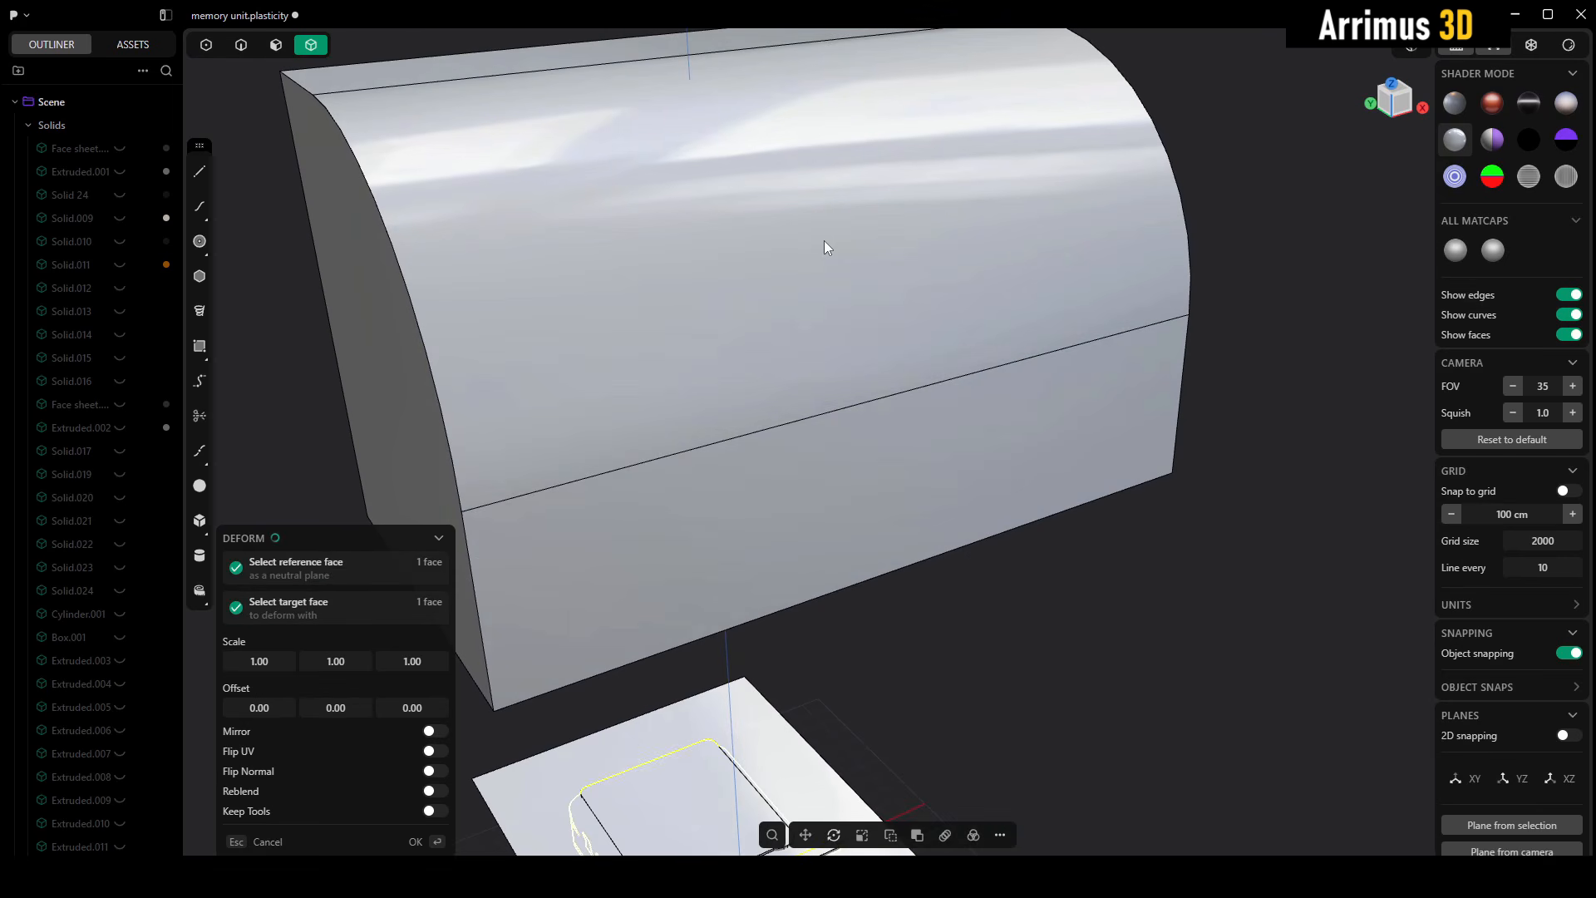
{"action": "scroll", "coordinate": [894, 431], "scroll_direction": "down", "scroll_amount": 4}
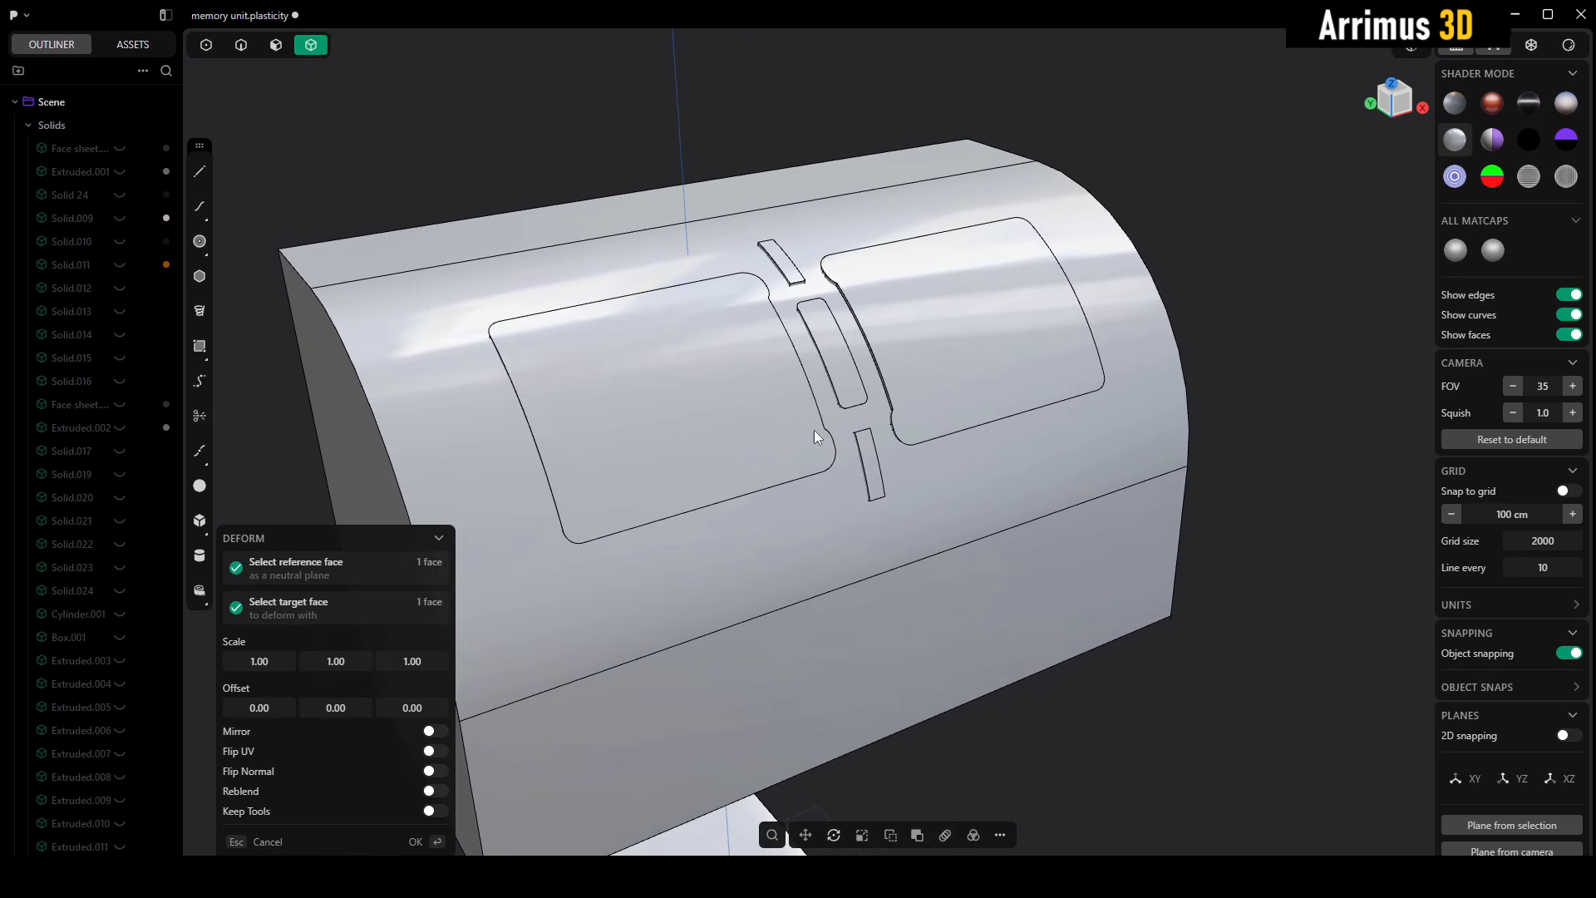
{"action": "scroll", "coordinate": [823, 420], "scroll_direction": "down", "scroll_amount": 5}
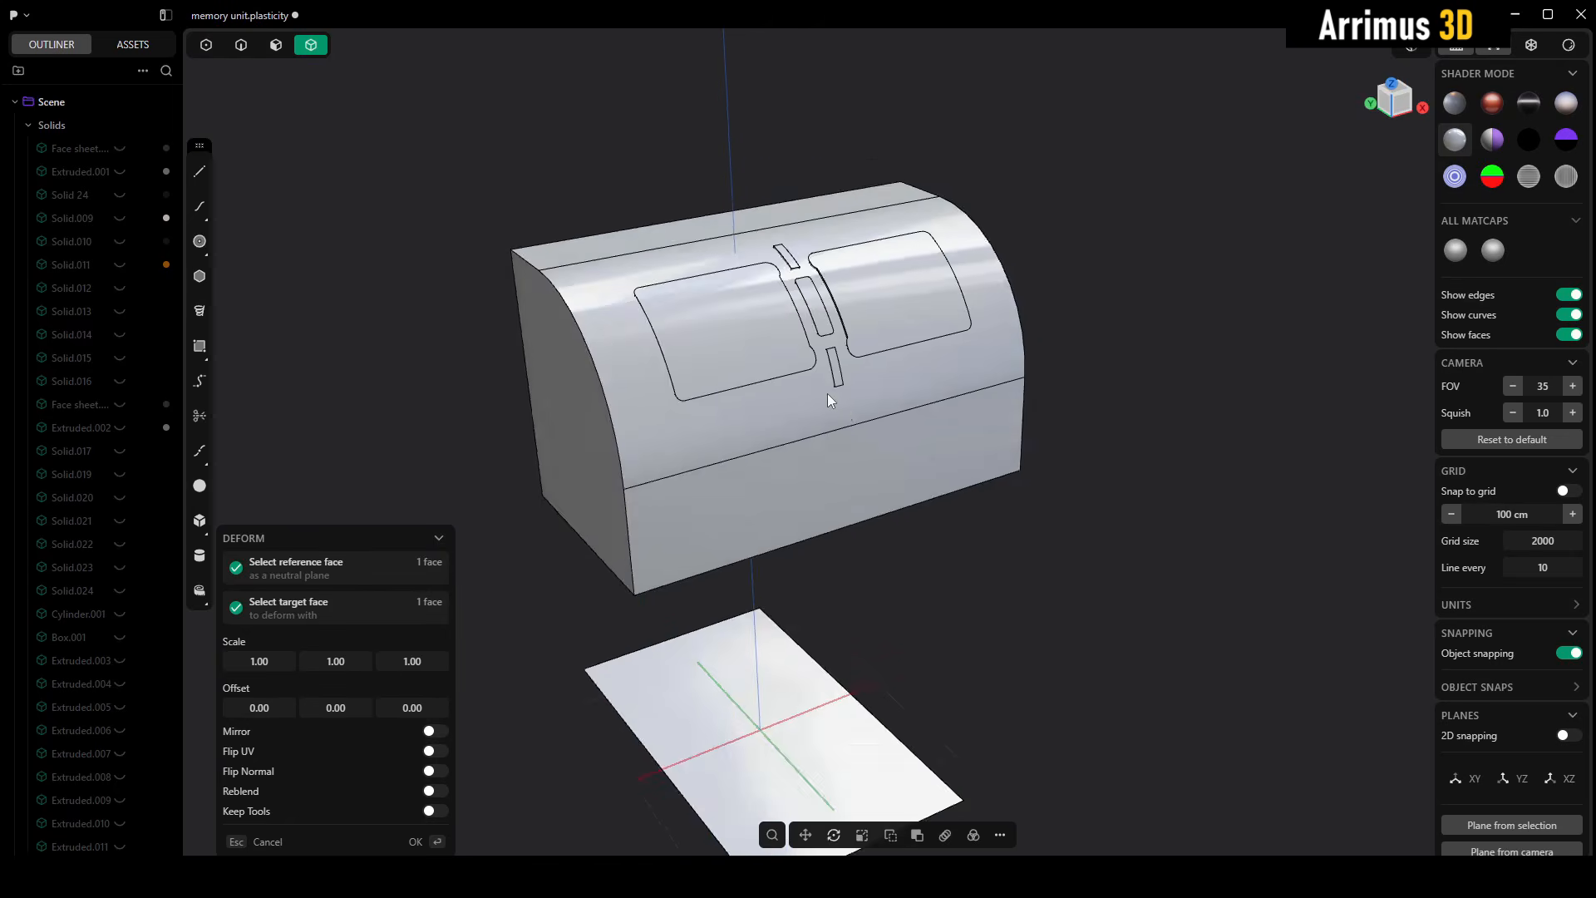
{"action": "middle_click_drag", "start_coordinate": [826, 393], "coordinate": [767, 437]}
{"action": "middle_click_drag", "start_coordinate": [921, 277], "coordinate": [896, 402]}
{"action": "scroll", "coordinate": [1024, 373], "scroll_direction": "up", "scroll_amount": 5}
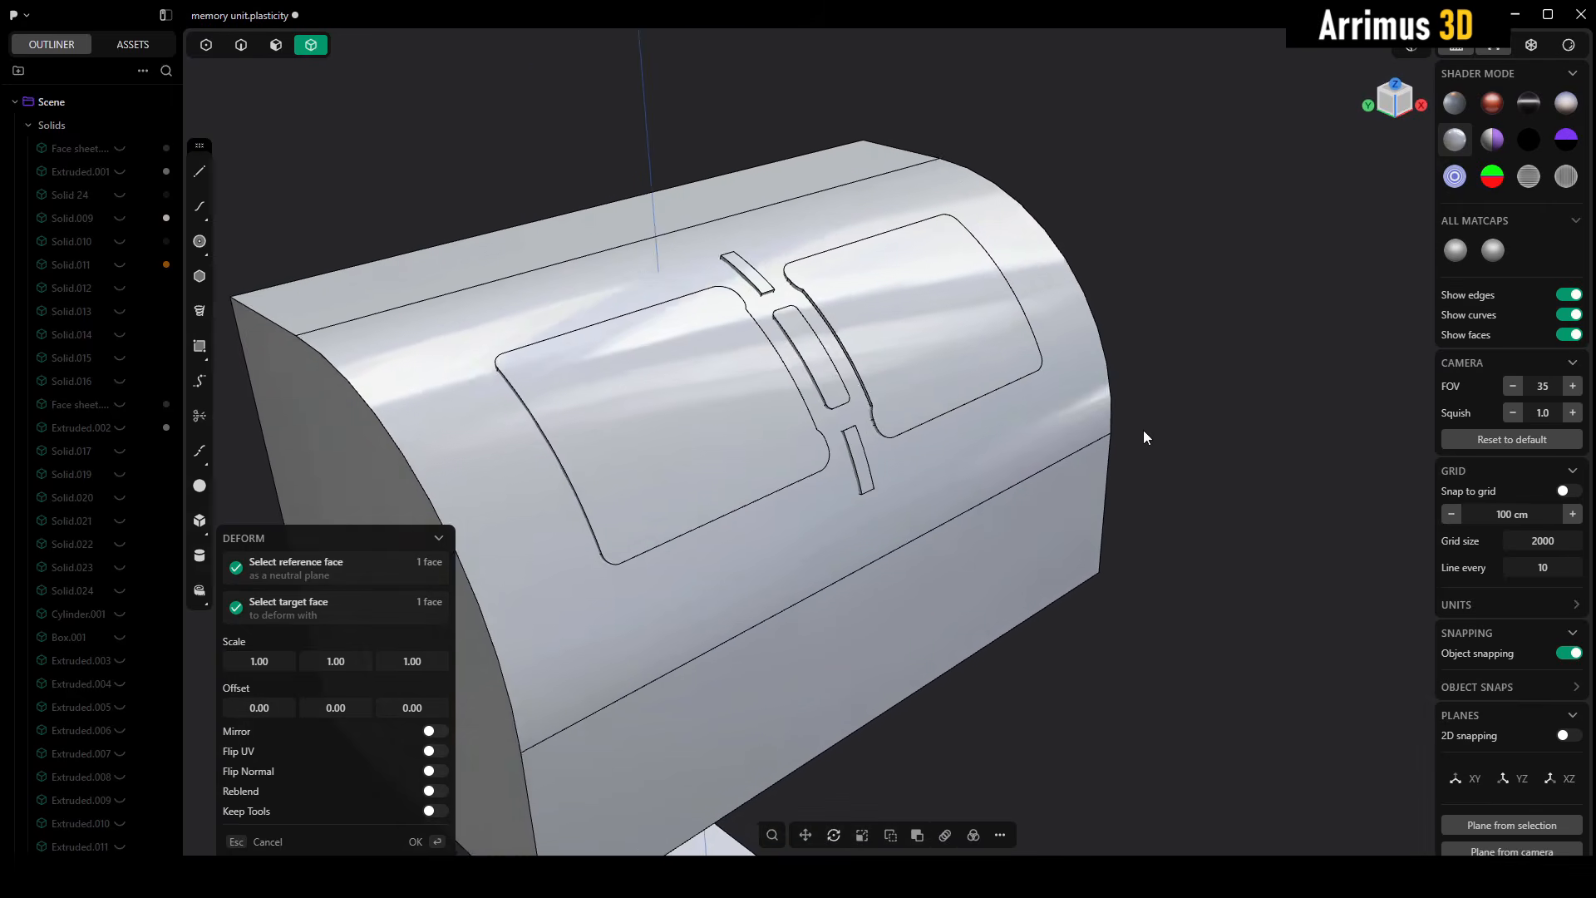
{"action": "middle_click_drag", "start_coordinate": [1144, 431], "coordinate": [1175, 361]}
{"action": "scroll", "coordinate": [1175, 361], "scroll_direction": "down", "scroll_amount": 2}
{"action": "key", "text": "Return"}
- Cut the two plate recesses and the three bar slots into the block with a Boolean difference, using the deformed insert's cutters
{"action": "left_click", "coordinate": [1265, 272]}
{"action": "scroll", "coordinate": [944, 406], "scroll_direction": "up", "scroll_amount": 3}
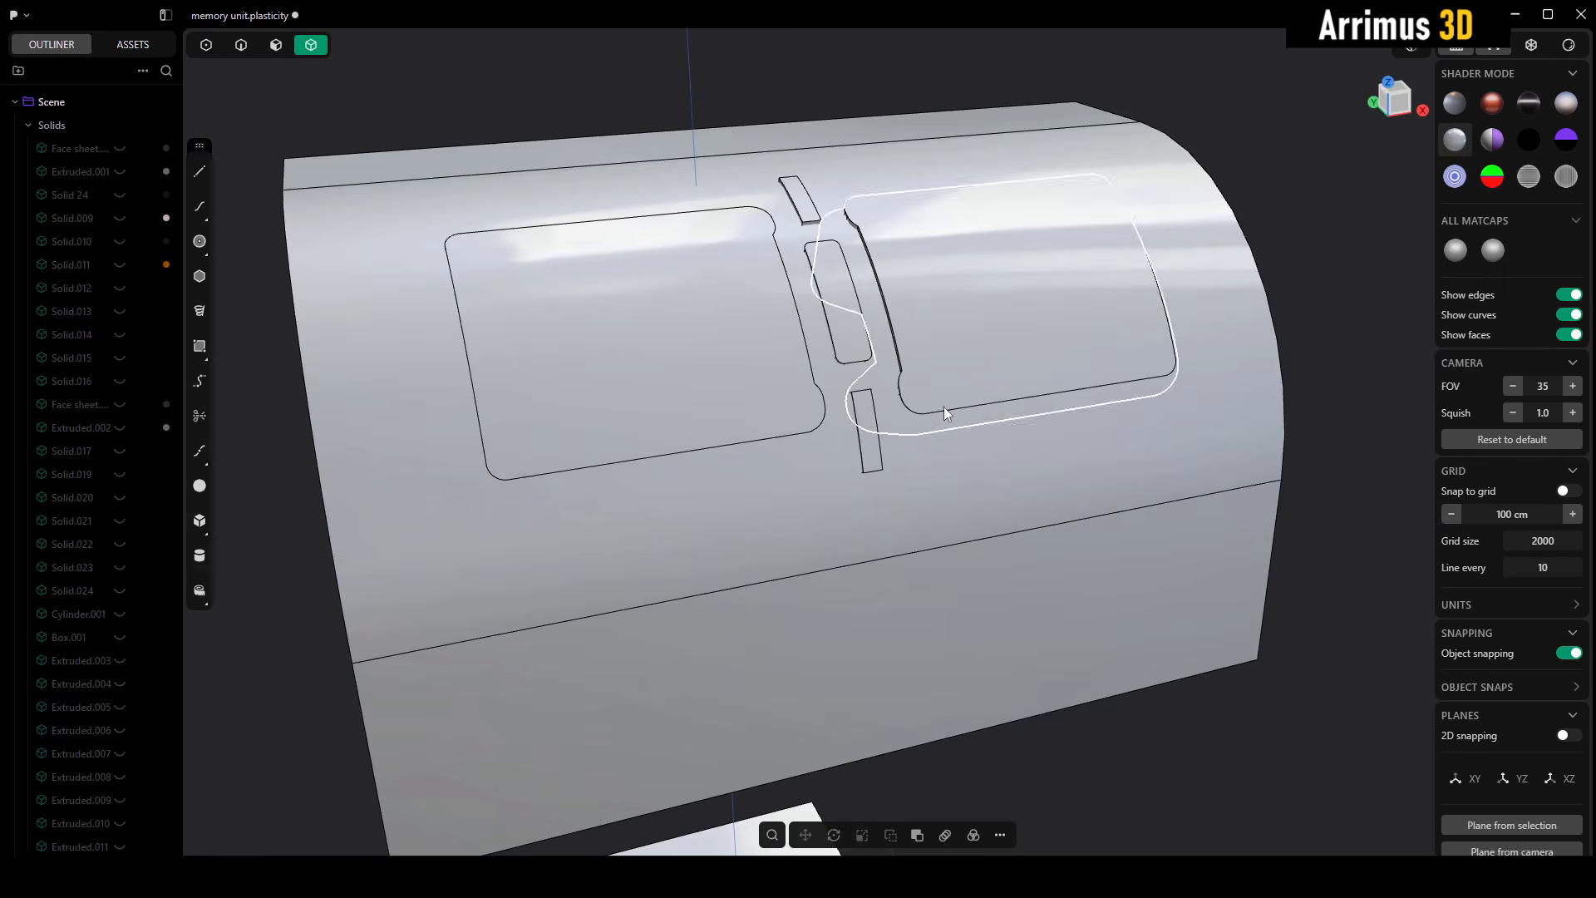
{"action": "left_click", "coordinate": [955, 349]}
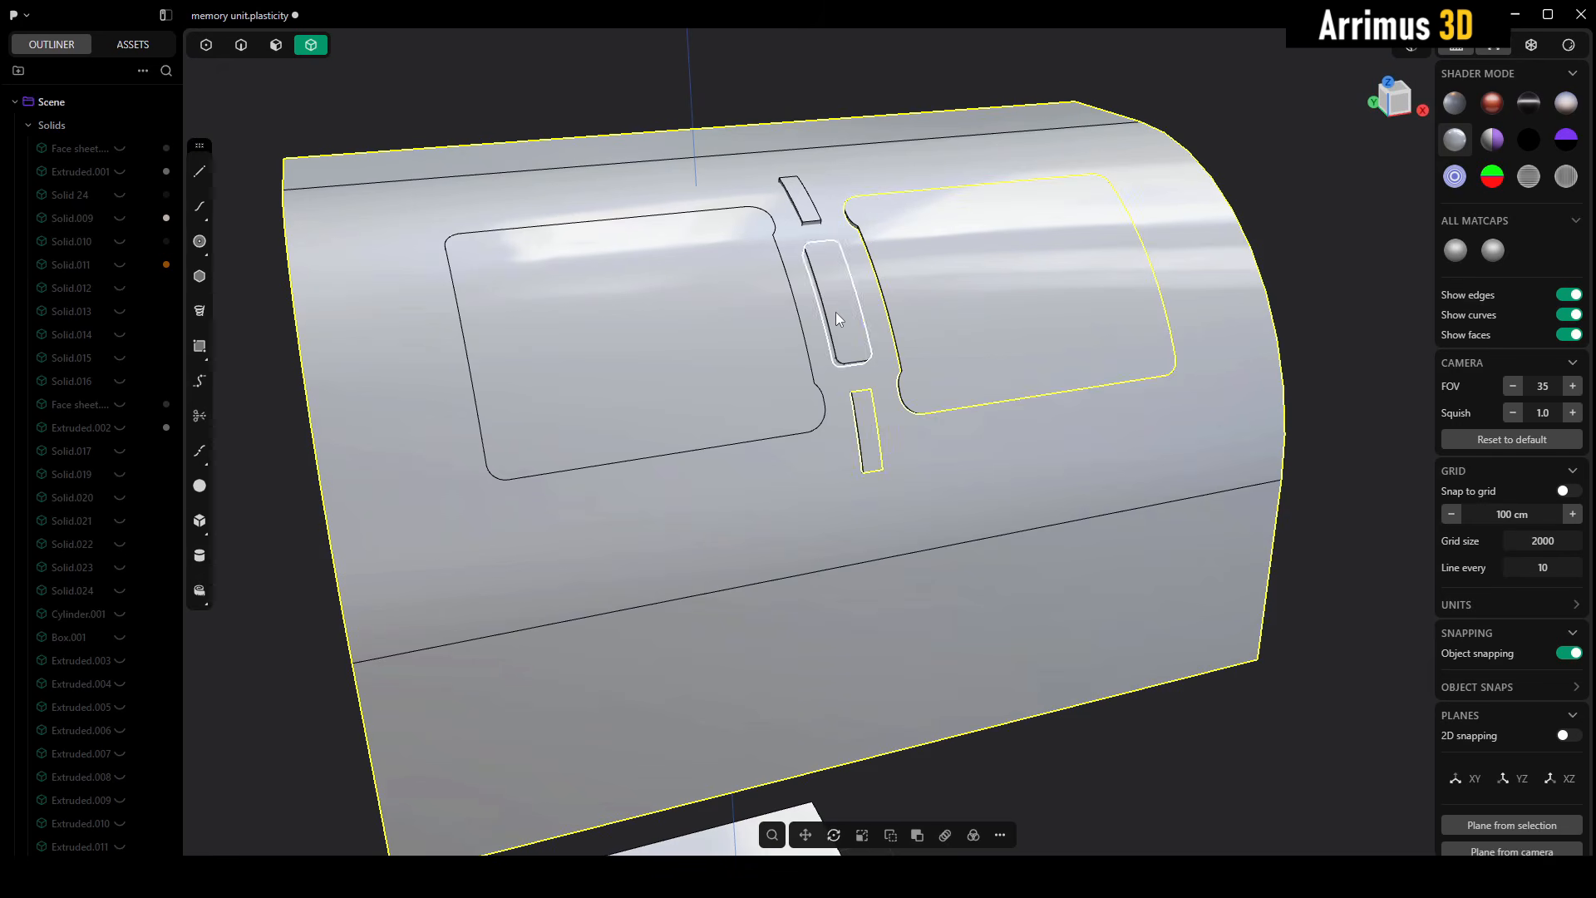
{"action": "left_click", "coordinate": [720, 261]}
{"action": "key", "text": "shift+d"}
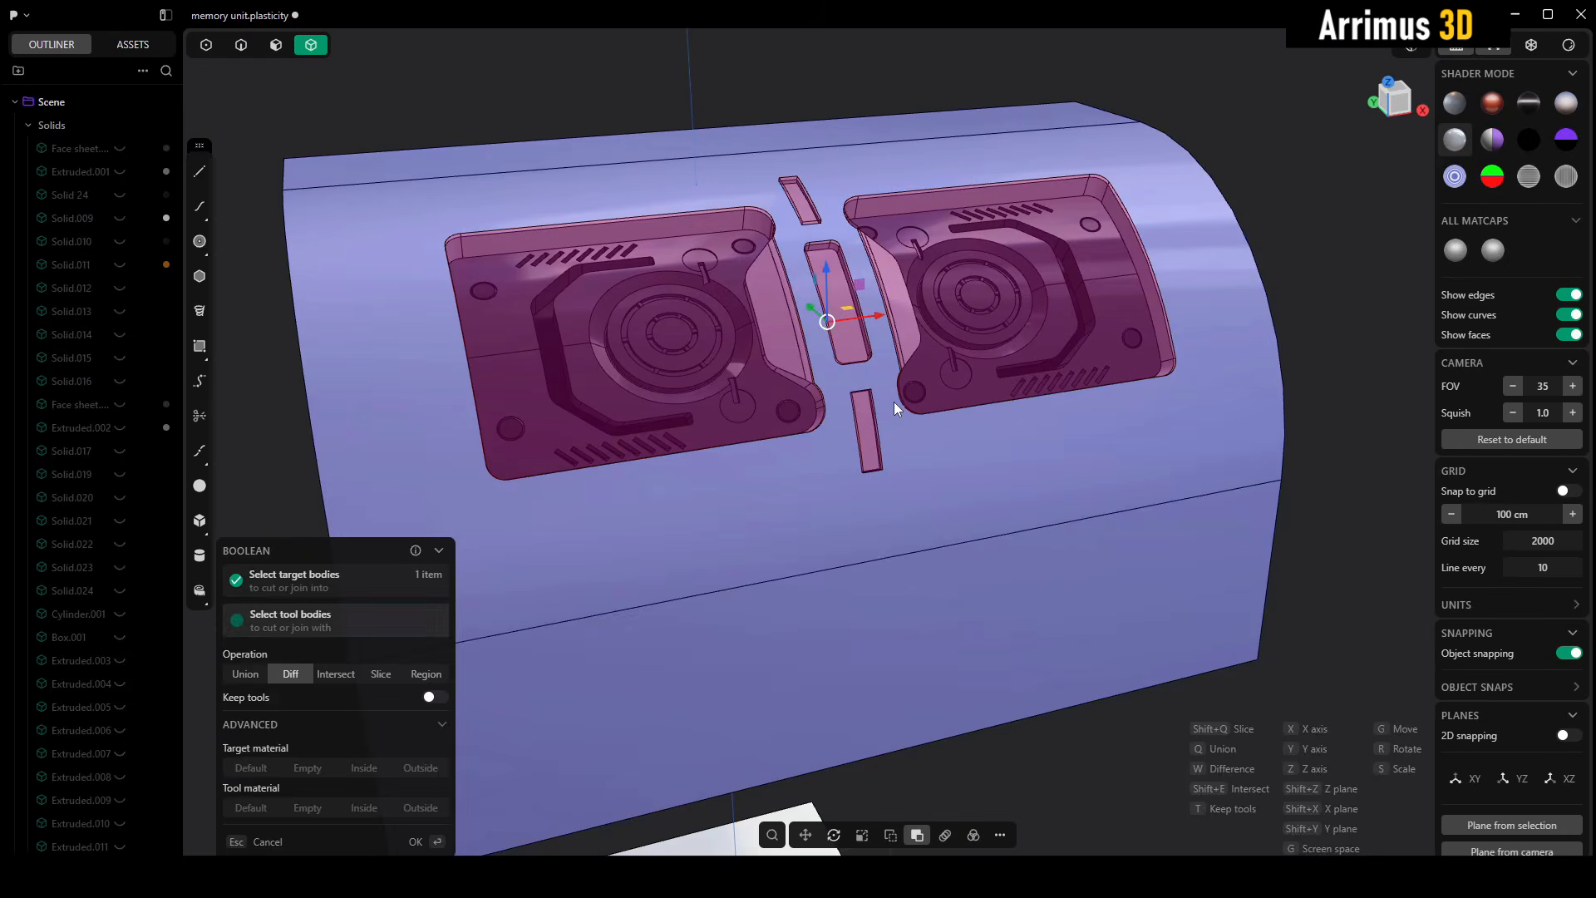
{"action": "key", "text": "Return"}
{"action": "middle_click_drag", "start_coordinate": [966, 423], "coordinate": [775, 355]}
{"action": "scroll", "coordinate": [847, 198], "scroll_direction": "up", "scroll_amount": 3}
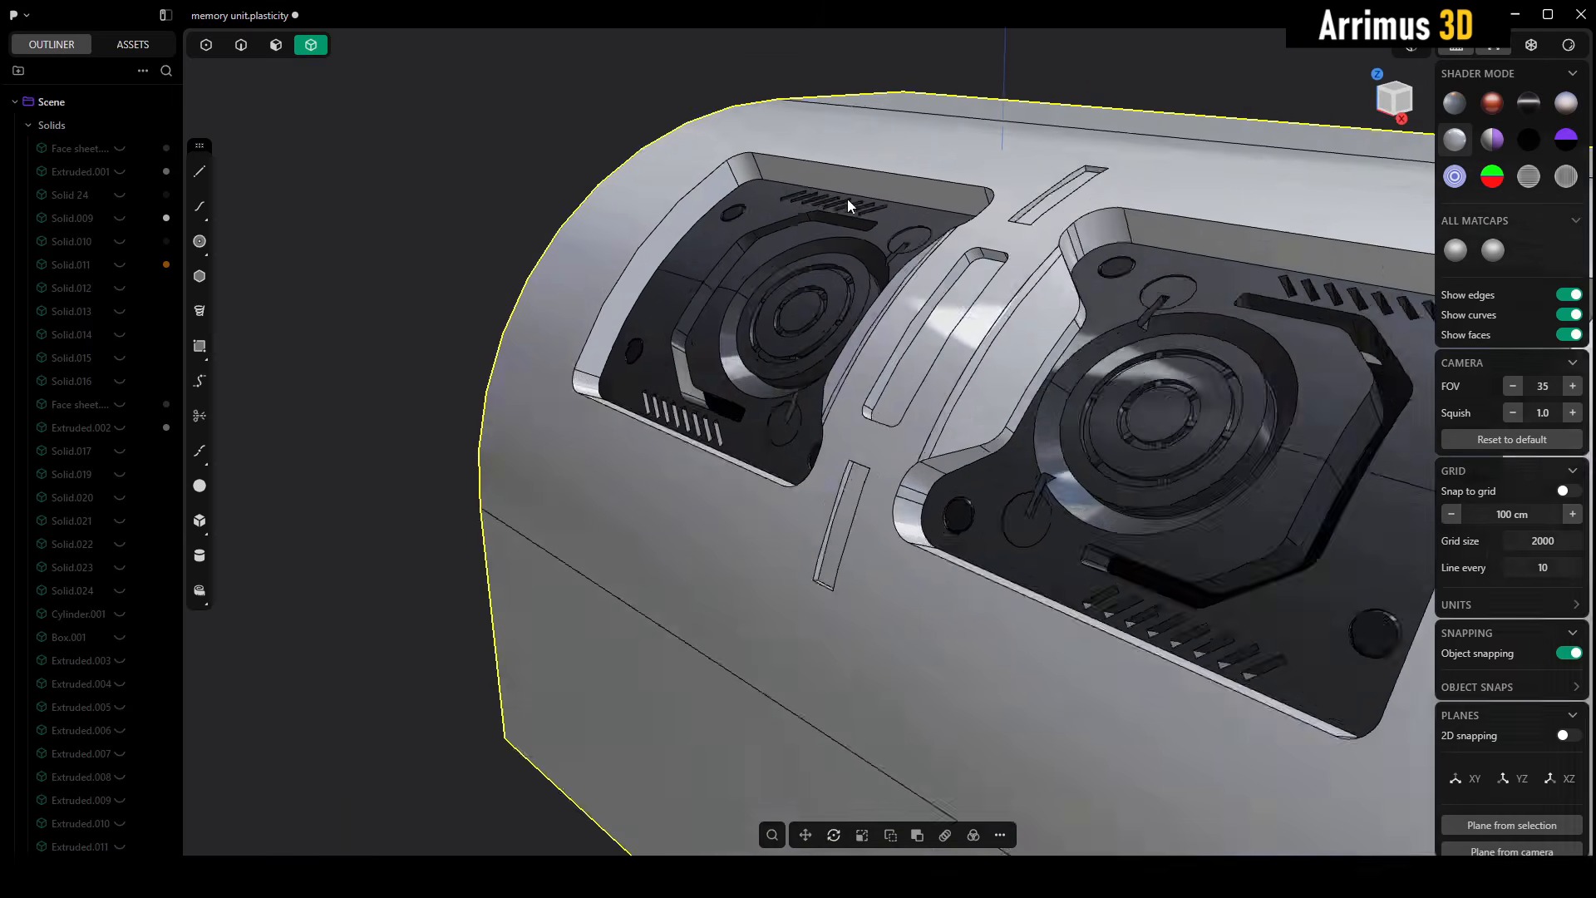
{"action": "middle_click_drag", "start_coordinate": [846, 198], "coordinate": [876, 351]}
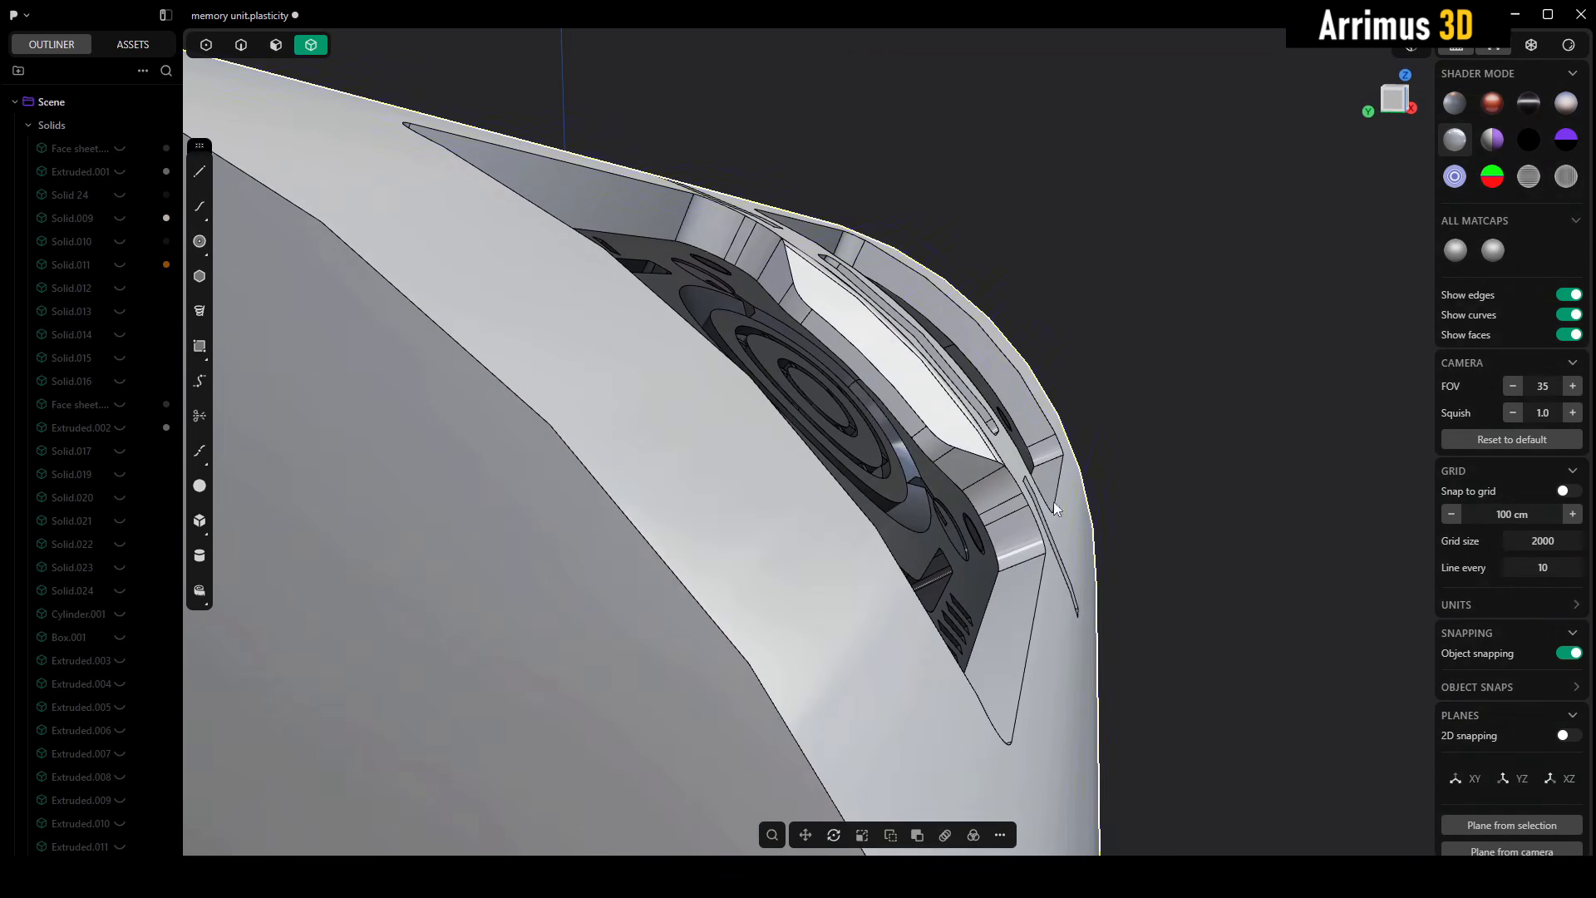
{"action": "middle_click_drag", "start_coordinate": [1054, 501], "coordinate": [866, 321]}
{"action": "scroll", "coordinate": [998, 474], "scroll_direction": "down", "scroll_amount": 8}
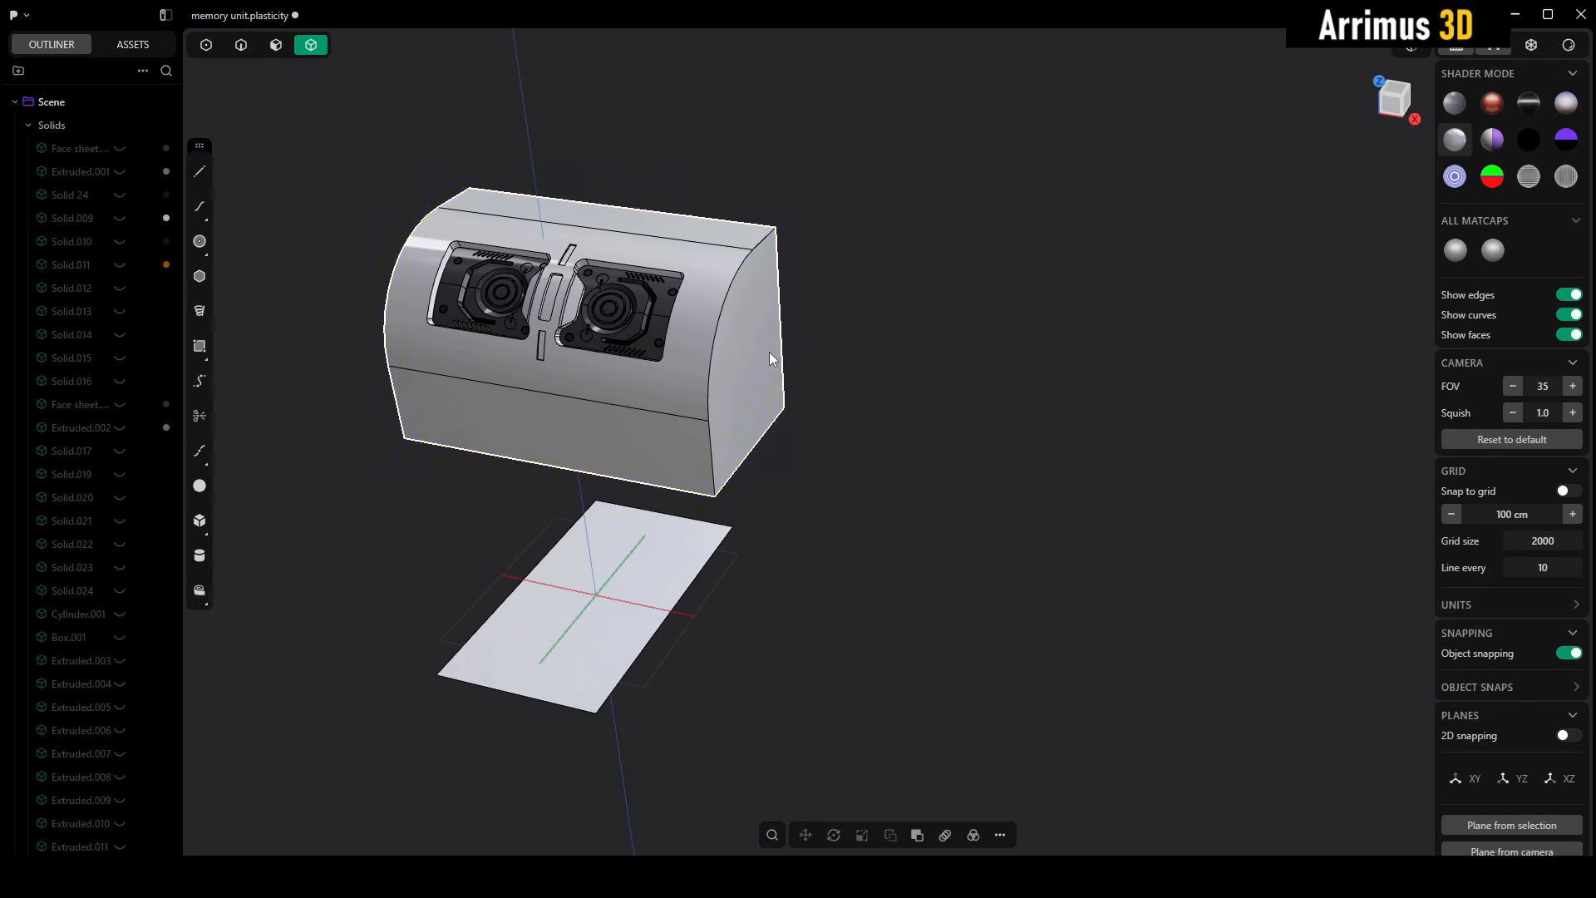
- Duplicate the cut block and move the copy about 2900 cm along X, beside the original
{"action": "left_click", "coordinate": [752, 387]}
{"action": "middle_click_drag", "start_coordinate": [753, 386], "coordinate": [693, 330]}
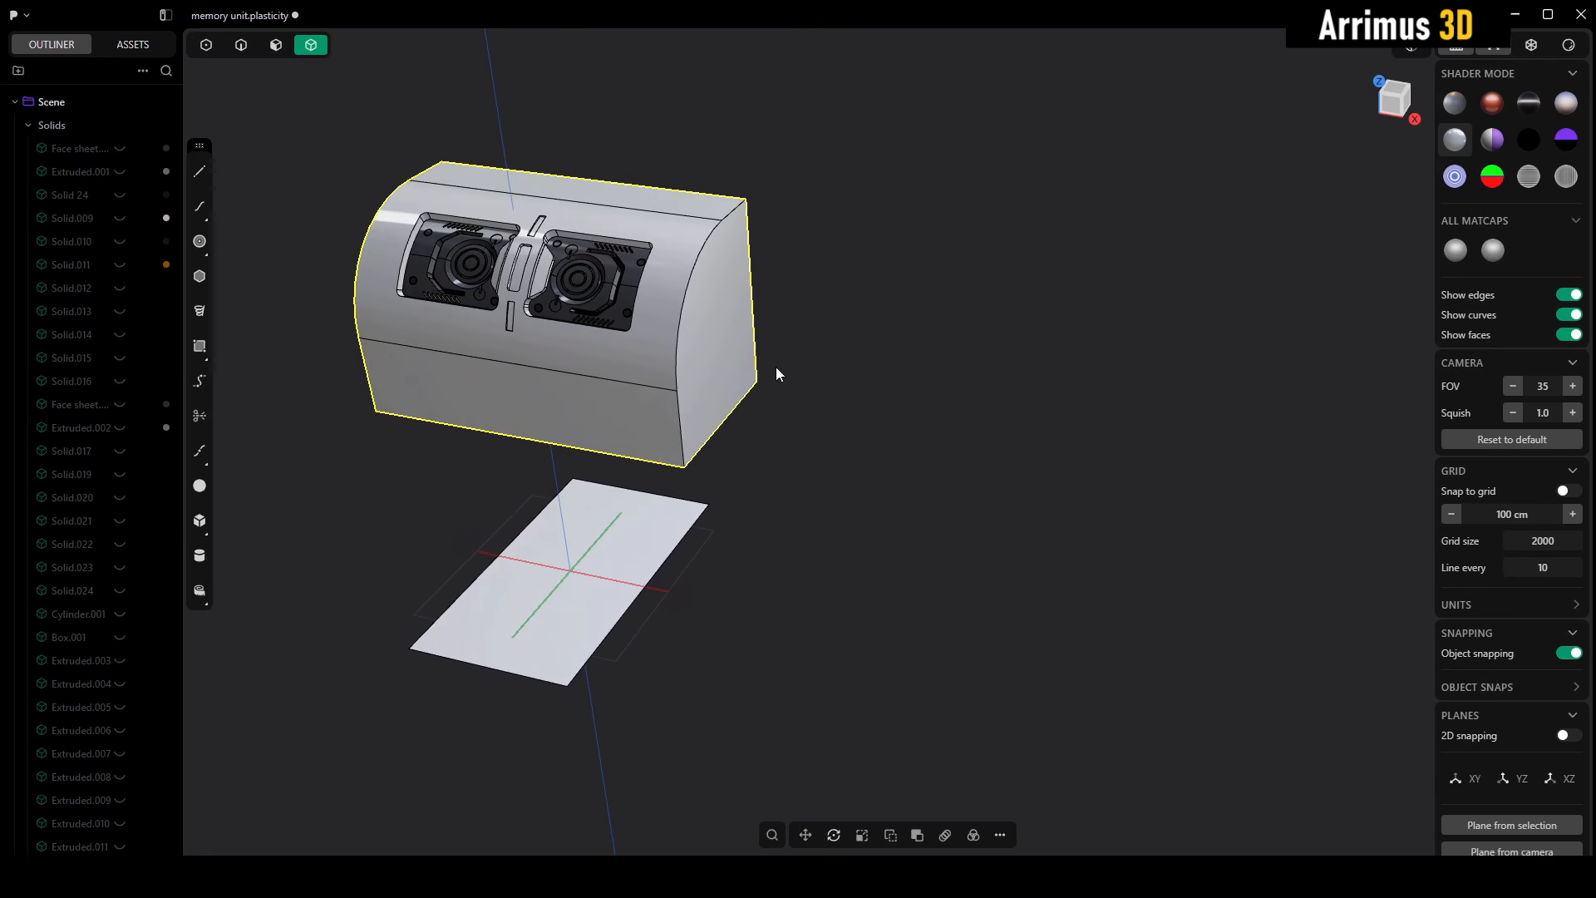
{"action": "key", "text": "ctrl+d"}
{"action": "key", "text": "x"}
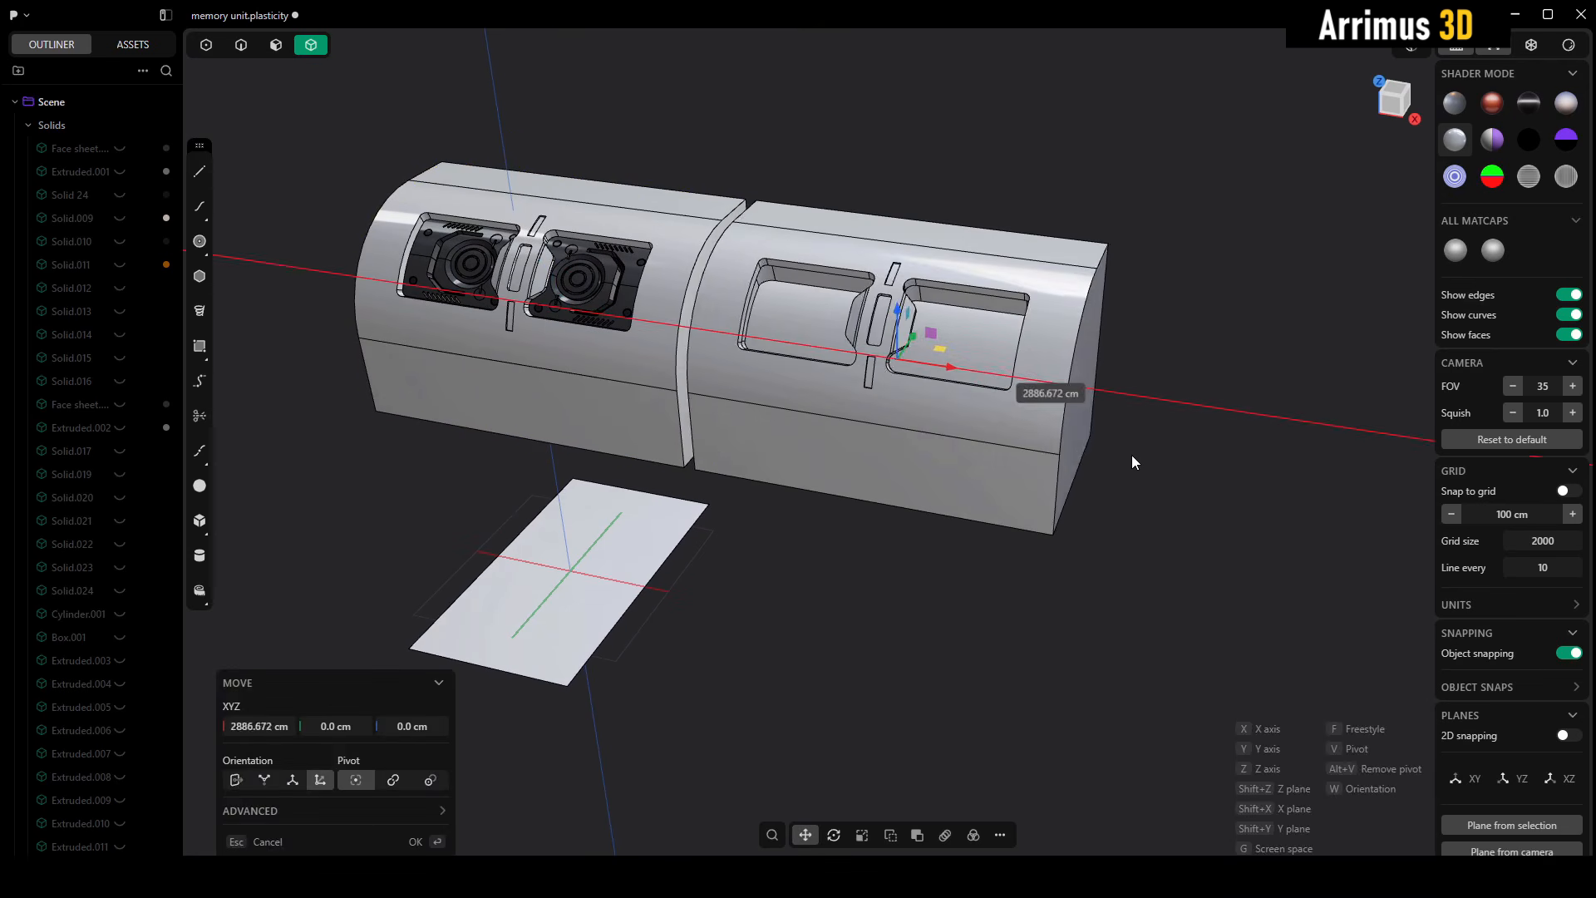
{"action": "right_click", "coordinate": [1164, 456]}
- Delete all the recess and slot faces on the duplicated block to restore its plain curved face
{"action": "middle_click_drag", "start_coordinate": [936, 416], "coordinate": [965, 387]}
{"action": "scroll", "coordinate": [869, 357], "scroll_direction": "up", "scroll_amount": 3}
{"action": "key", "text": "3"}
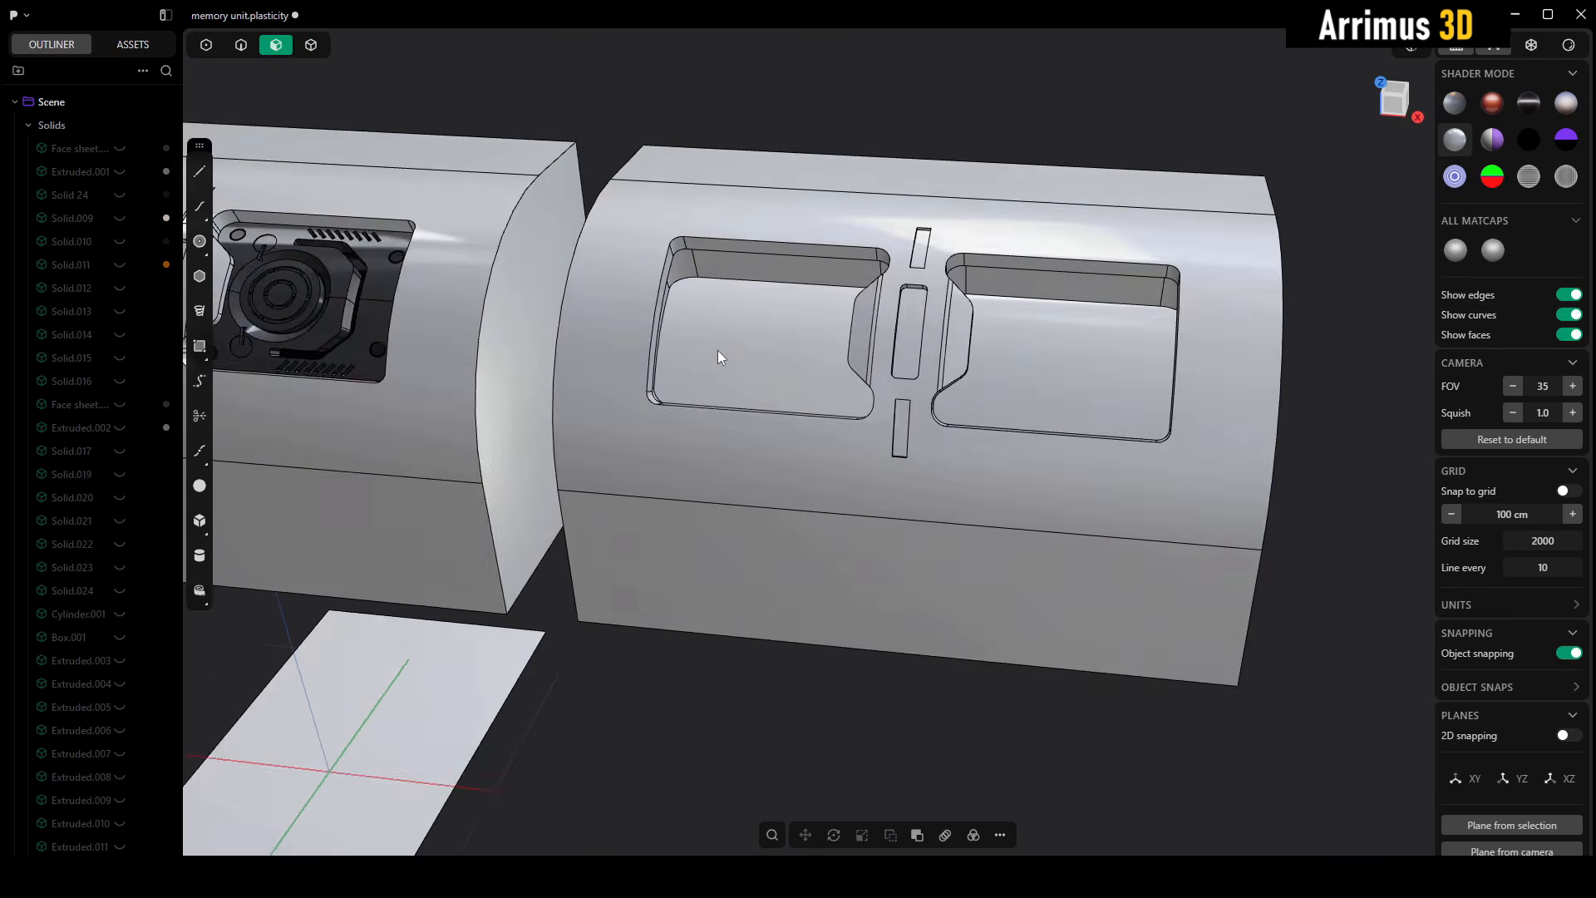
{"action": "middle_click_drag", "start_coordinate": [717, 350], "coordinate": [730, 331]}
{"action": "left_click_drag", "start_coordinate": [625, 152], "coordinate": [1194, 523]}
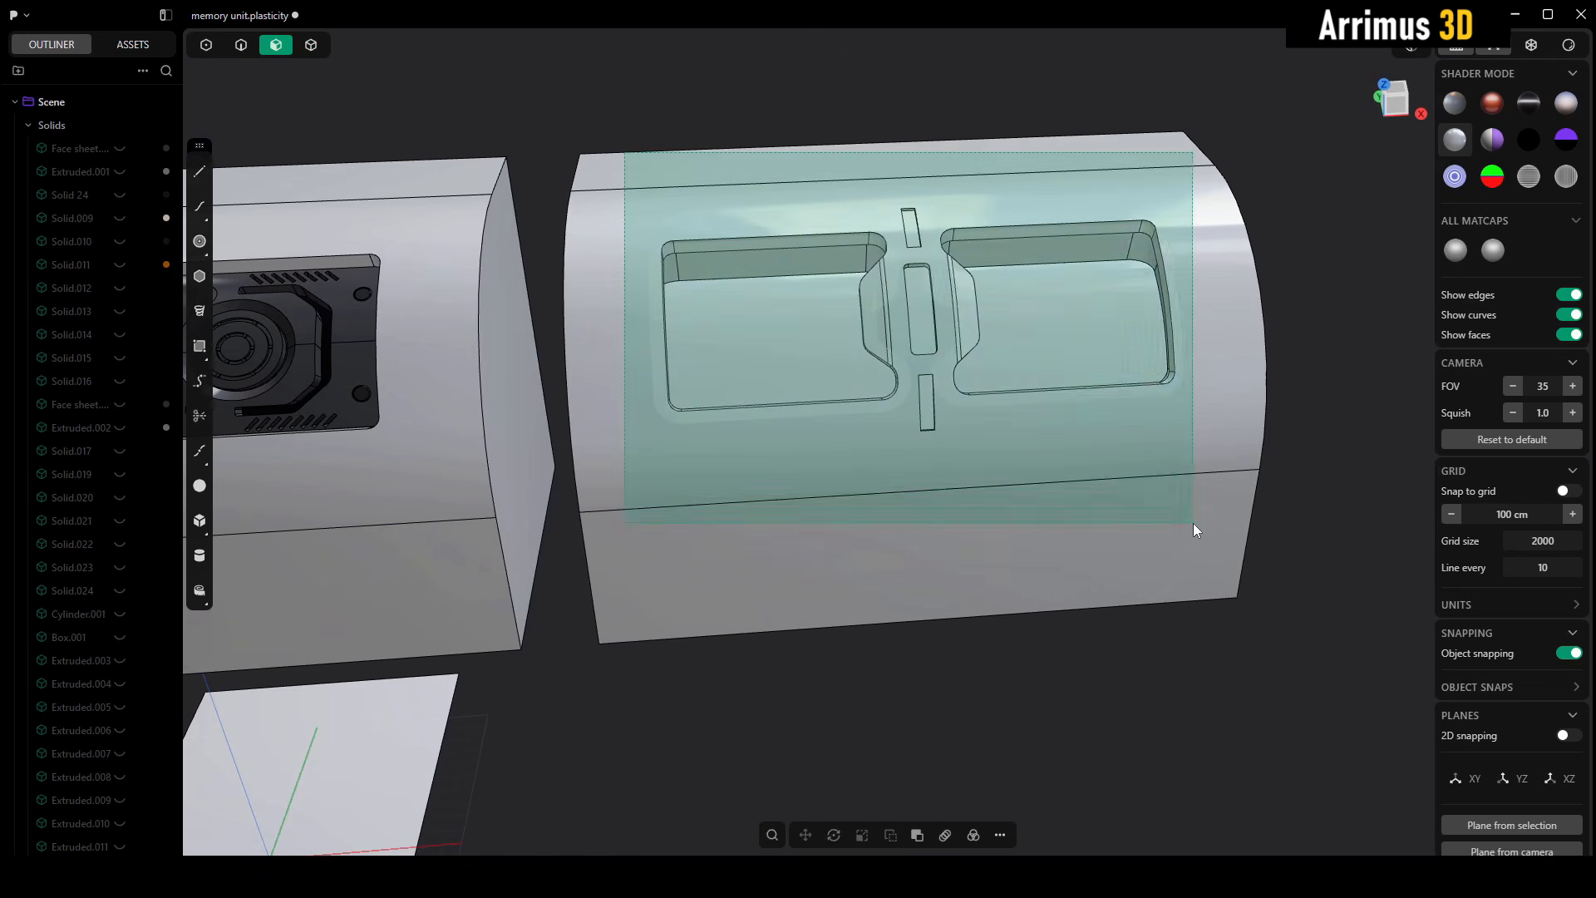
{"action": "key", "text": "Delete"}
- Unwrap the plain copy's curved face with Unwrap Face and position the flat sheet along X beneath that copy
{"action": "middle_click_drag", "start_coordinate": [1000, 328], "coordinate": [1034, 356]}
{"action": "scroll", "coordinate": [1031, 417], "scroll_direction": "down", "scroll_amount": 3}
{"action": "left_click", "coordinate": [1054, 414]}
{"action": "type", "text": "fun"}
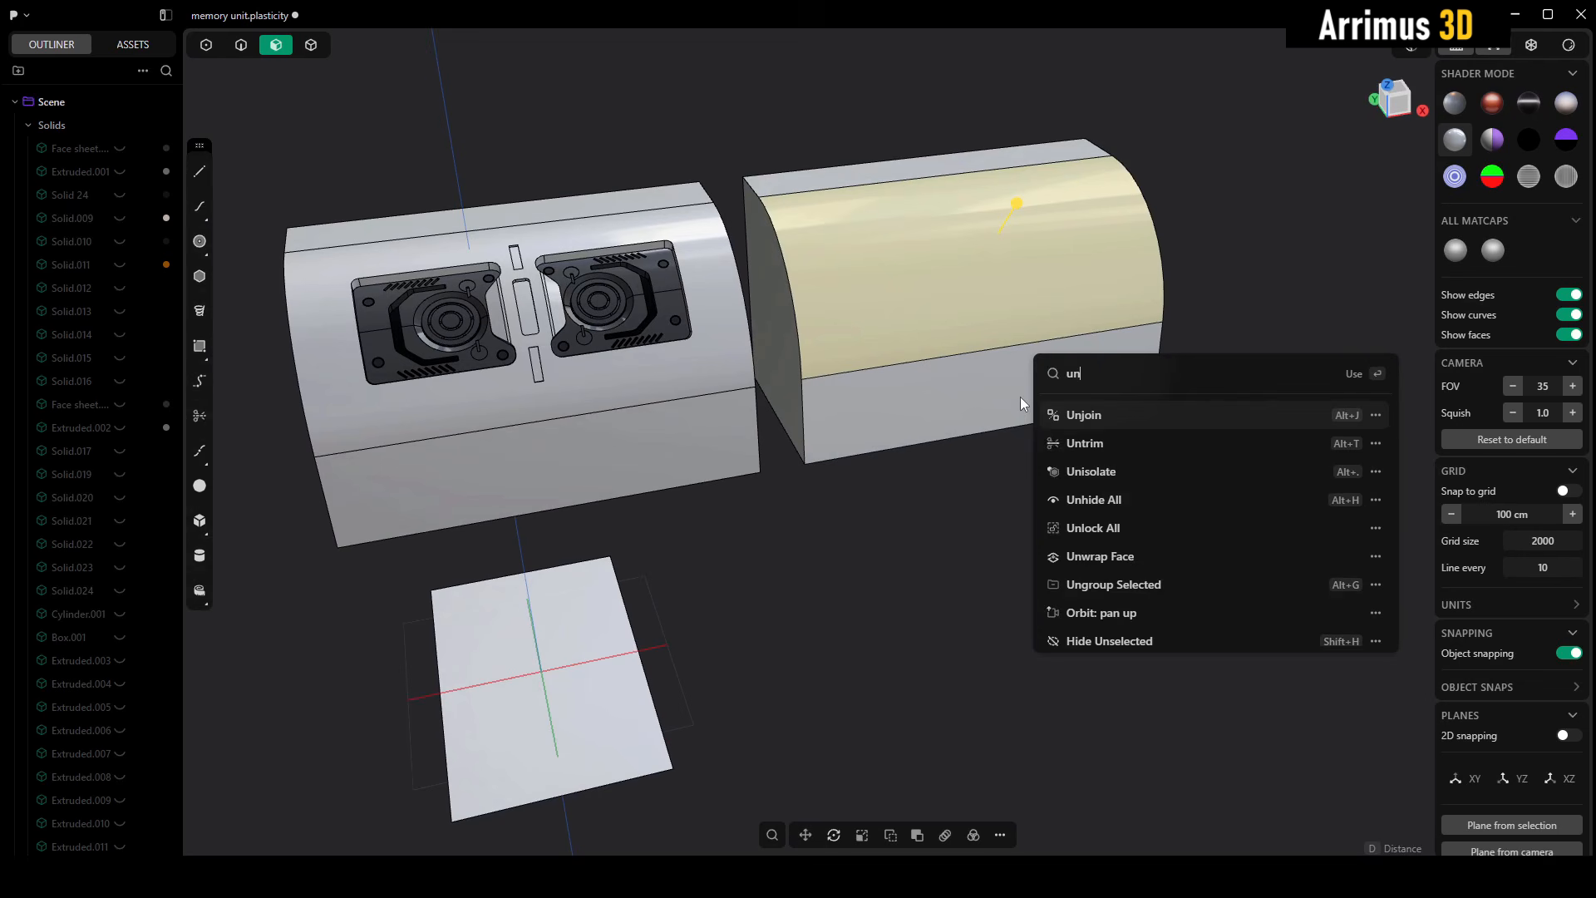
{"action": "type", "text": "w"}
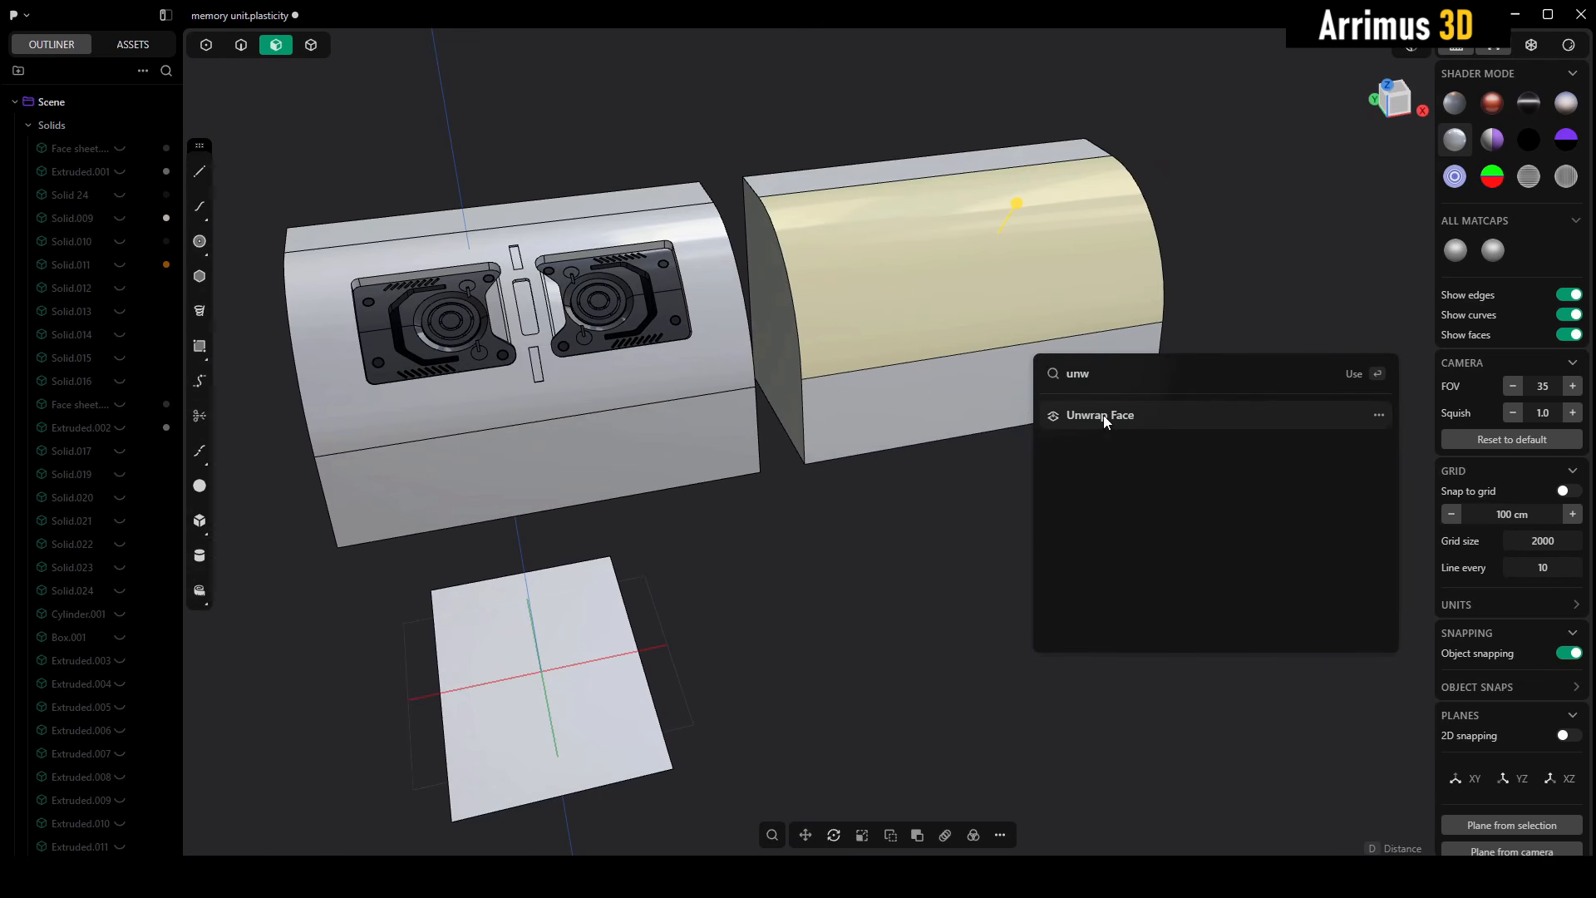
{"action": "left_click", "coordinate": [1104, 416]}
{"action": "middle_click_drag", "start_coordinate": [924, 570], "coordinate": [936, 482], "text": "shift"}
{"action": "key", "text": "ctrl+d"}
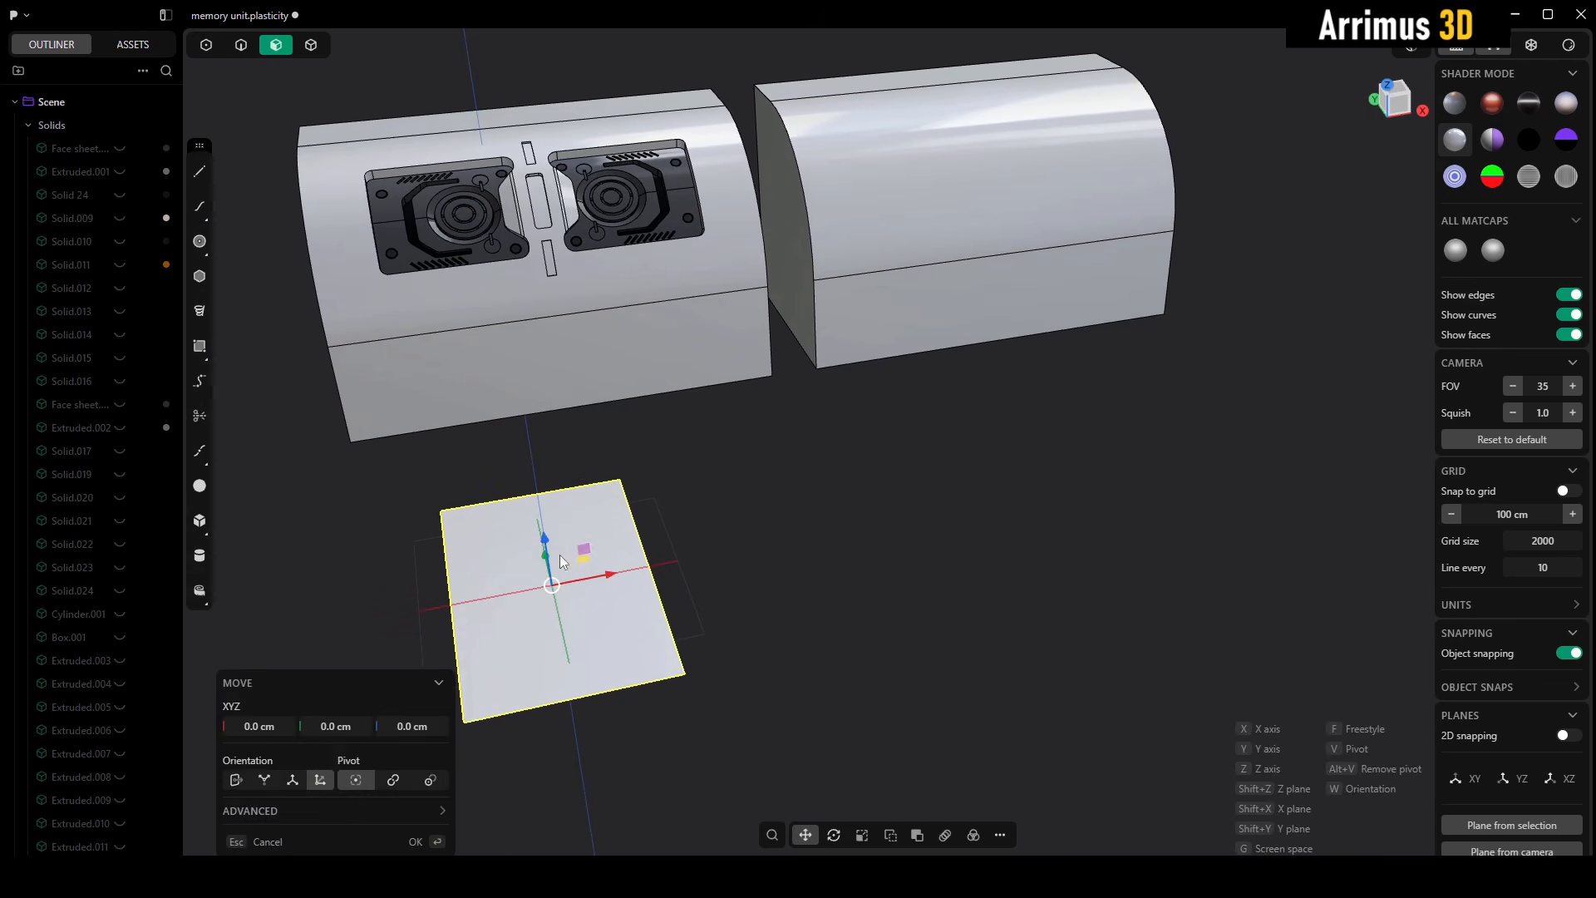
{"action": "left_click", "coordinate": [1009, 521]}
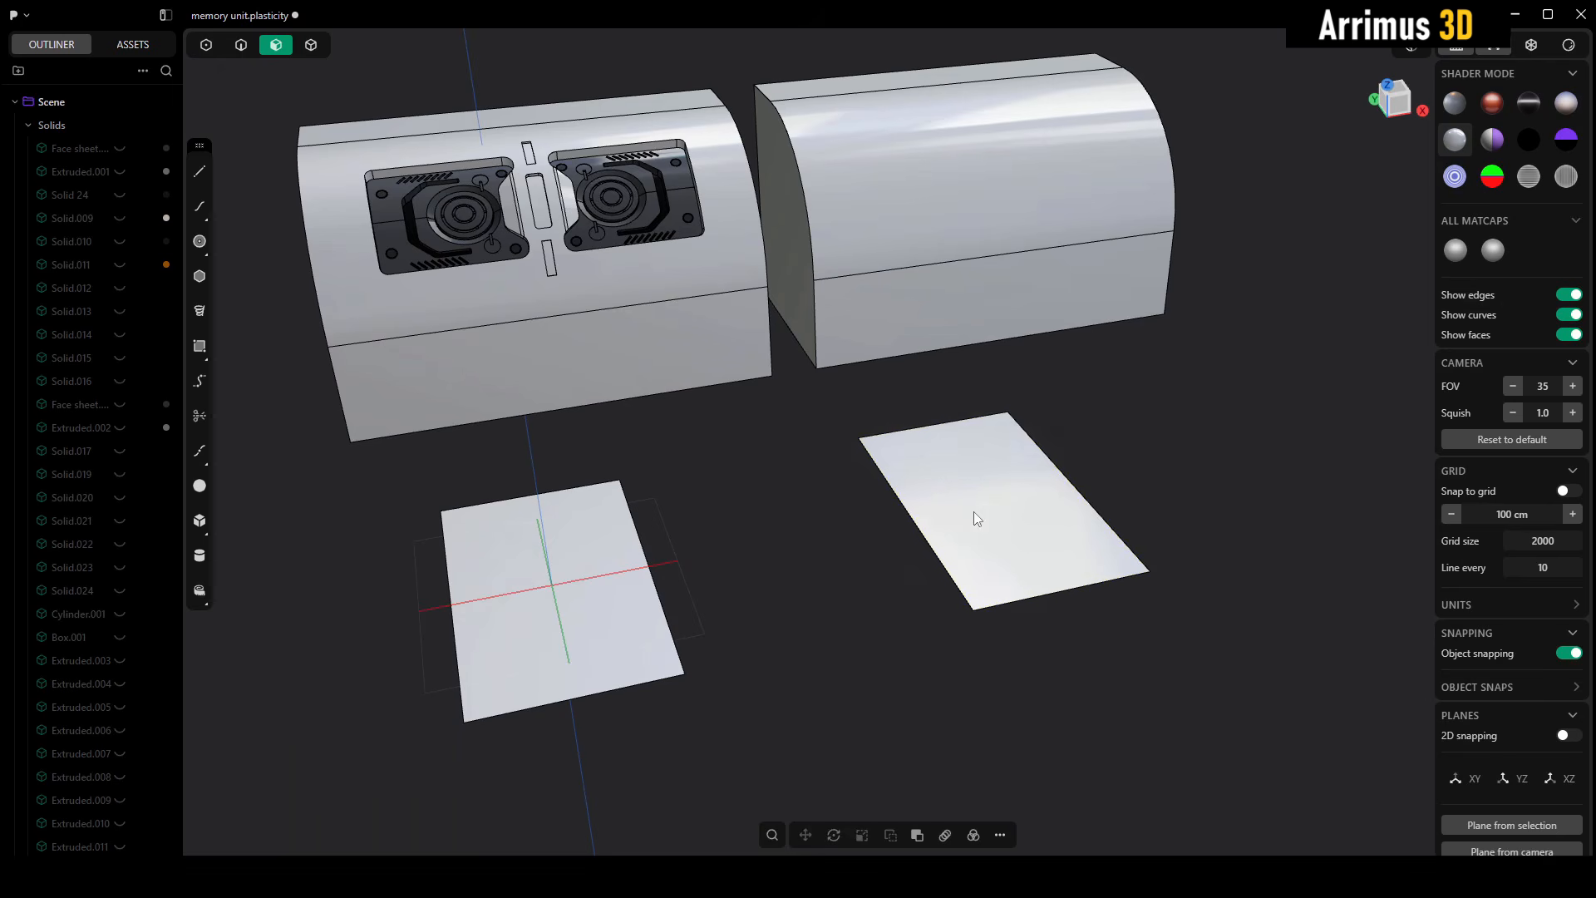
- Place the copied insert at the centre of the second flat sheet and rotate it about a quarter turn
{"action": "scroll", "coordinate": [974, 512], "scroll_direction": "up", "scroll_amount": 5}
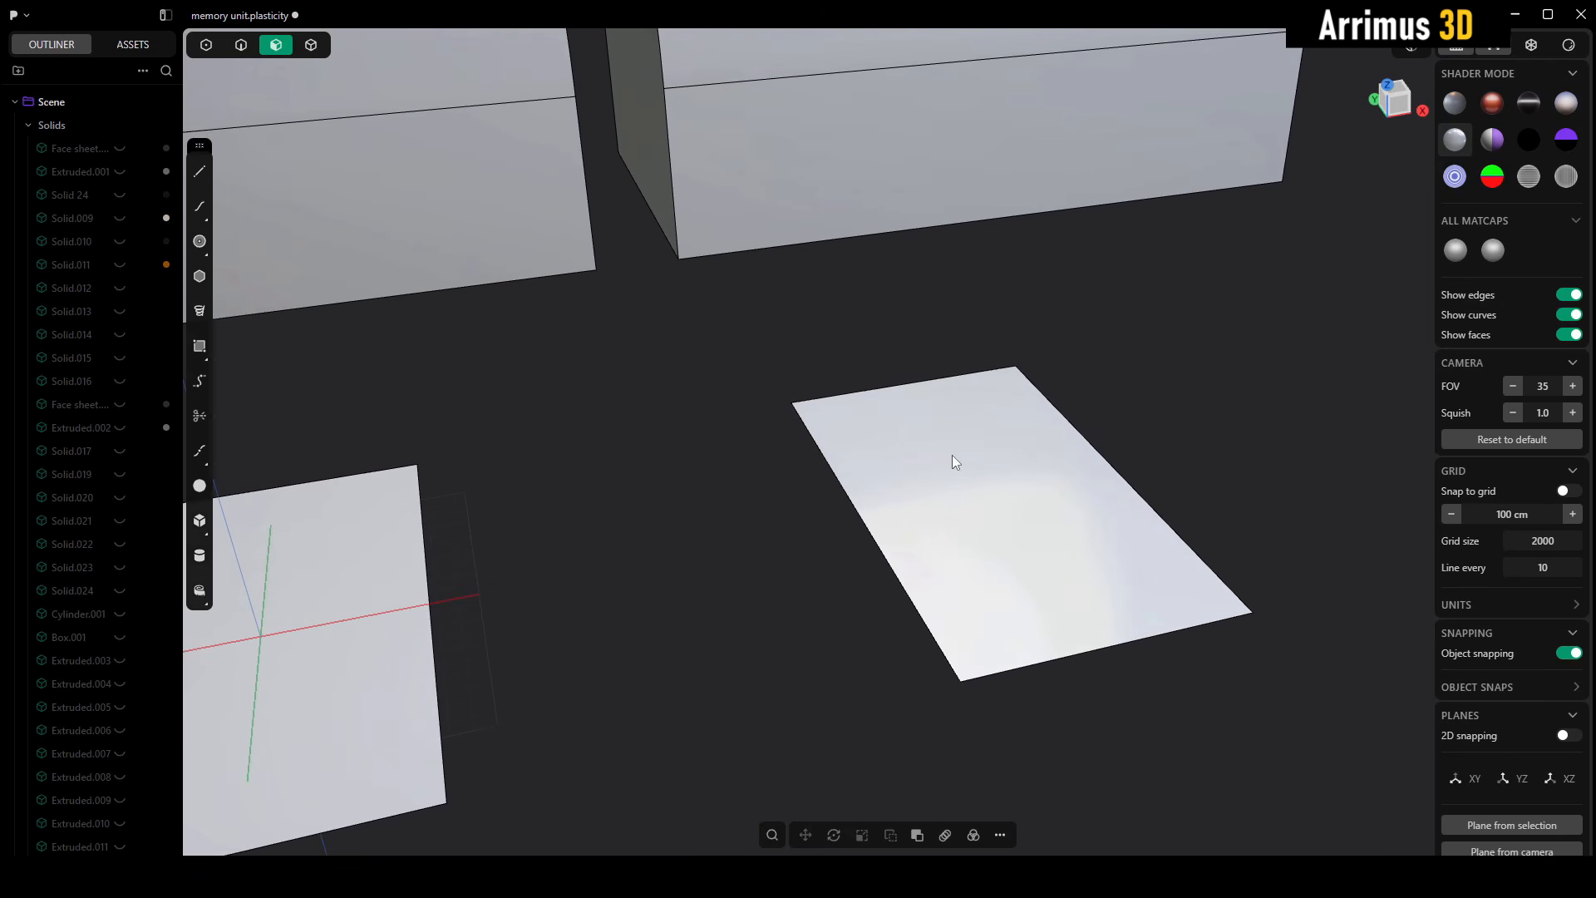
{"action": "key", "text": "ctrl+v"}
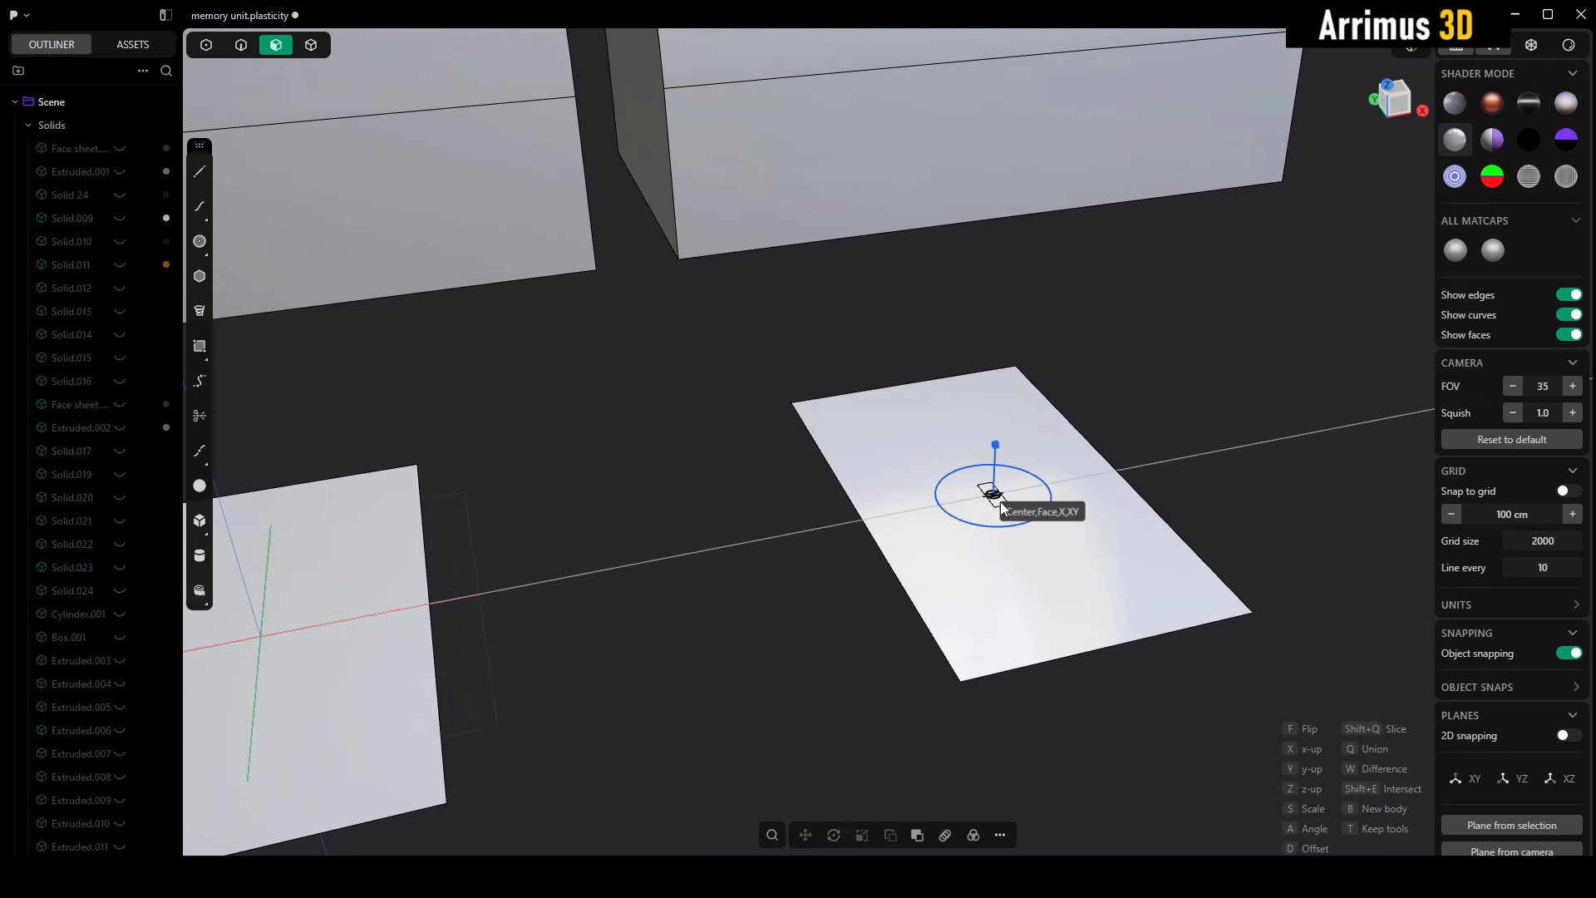
{"action": "left_click", "coordinate": [1000, 503]}
{"action": "scroll", "coordinate": [1044, 503], "scroll_direction": "up", "scroll_amount": 3}
{"action": "key", "text": "a"}
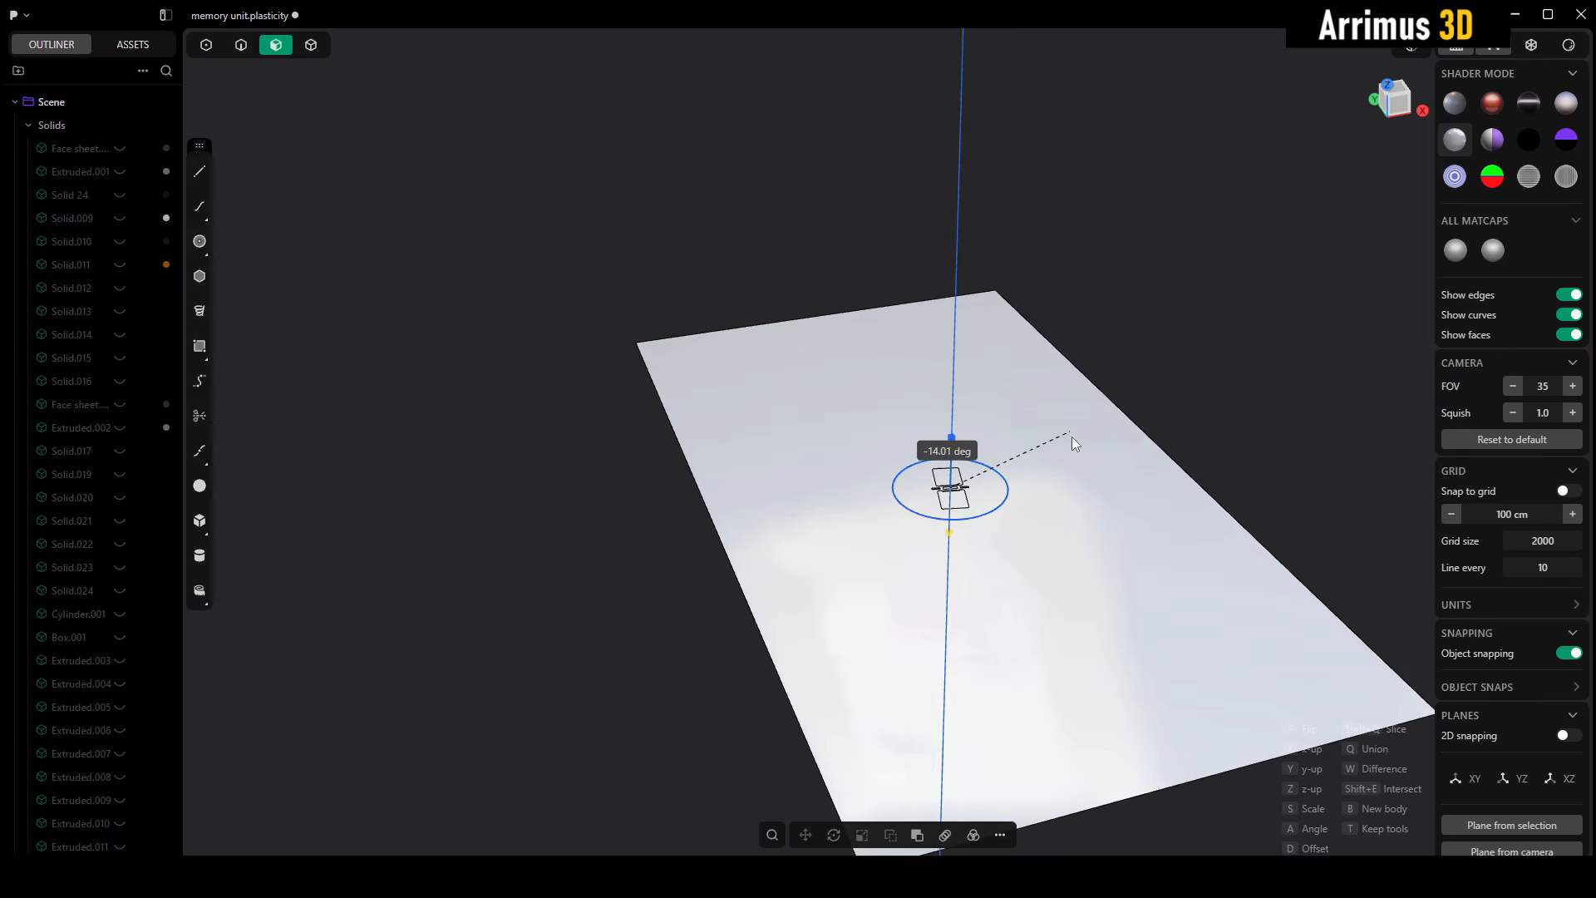
{"action": "left_click", "coordinate": [1029, 525]}
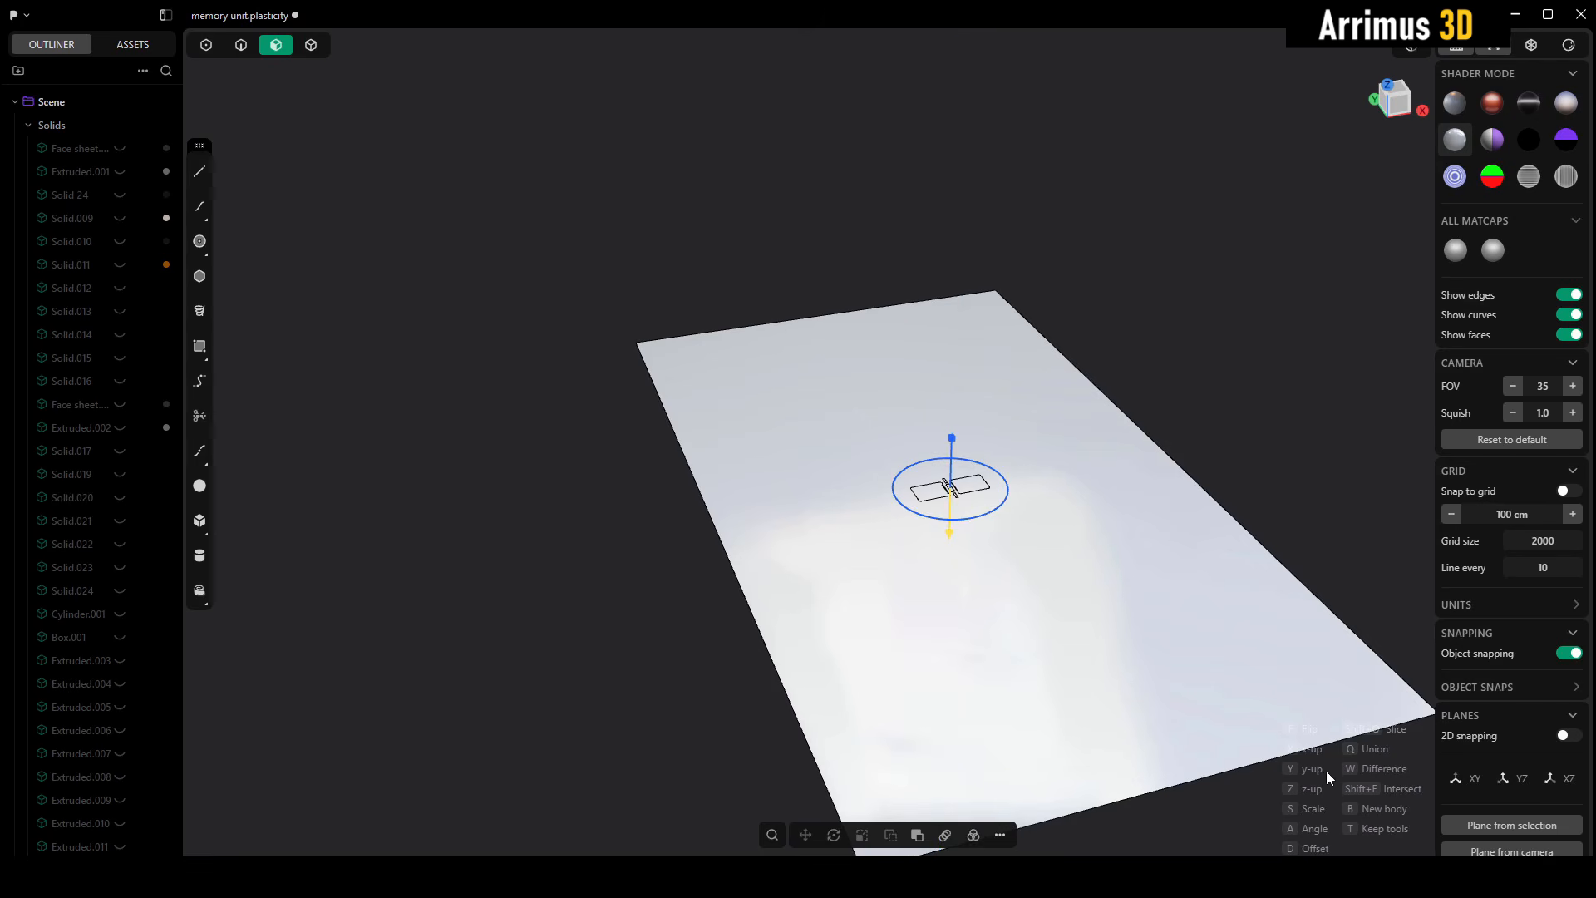
- Scale up the insert on the second flat sheet until it spans most of the sheet's width, and finish placing it
{"action": "middle_click_drag", "start_coordinate": [1309, 778], "coordinate": [1222, 719]}
{"action": "key", "text": "s"}
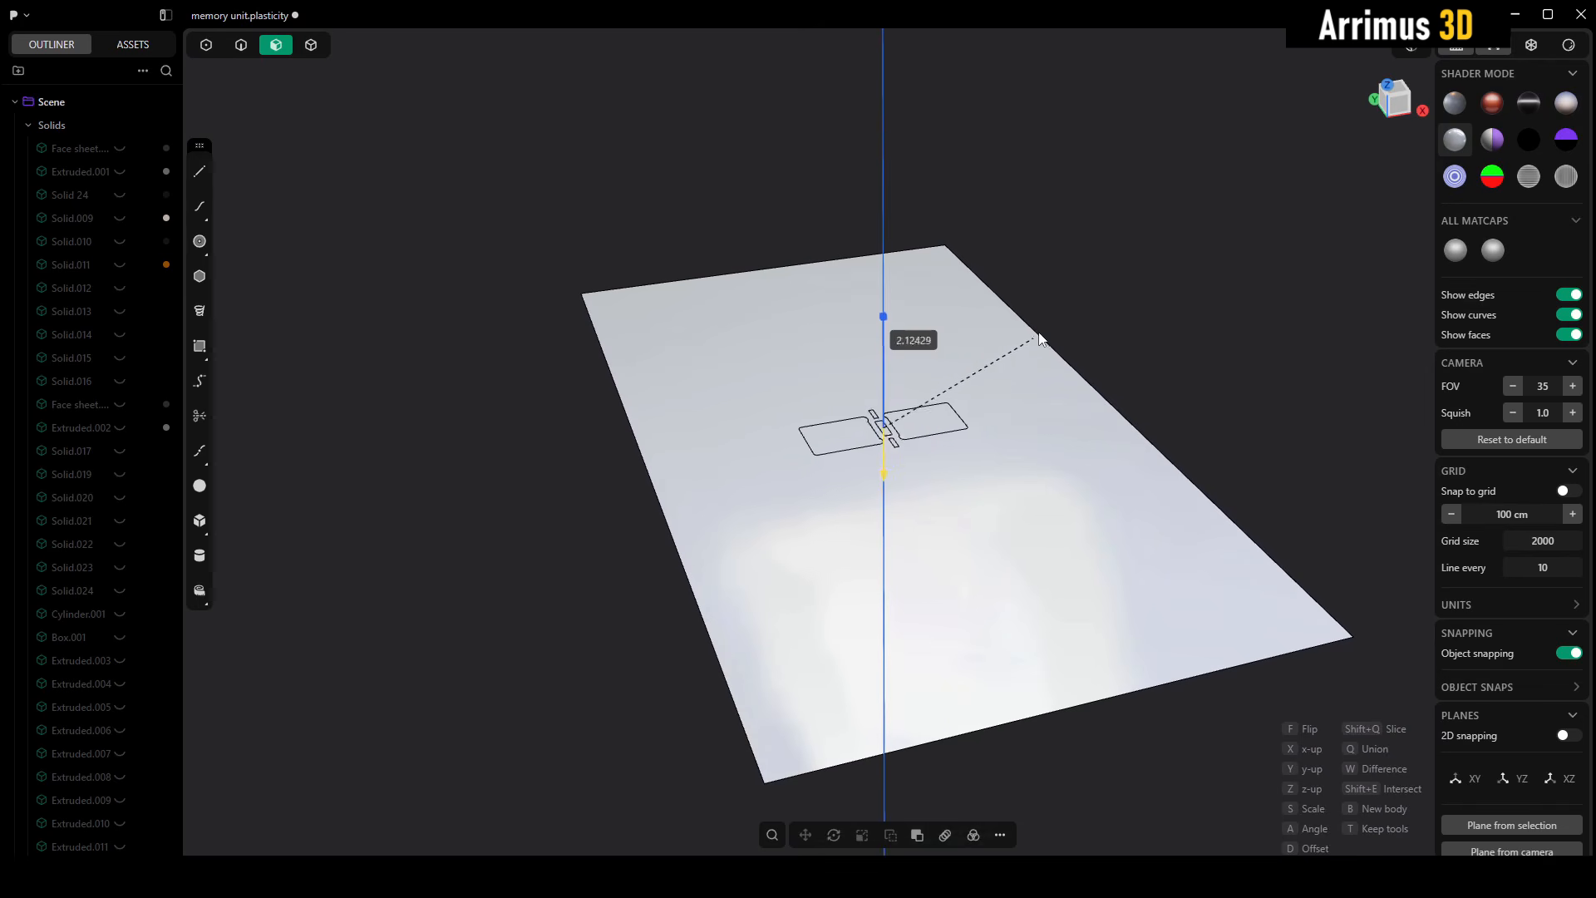
{"action": "left_click", "coordinate": [1175, 148]}
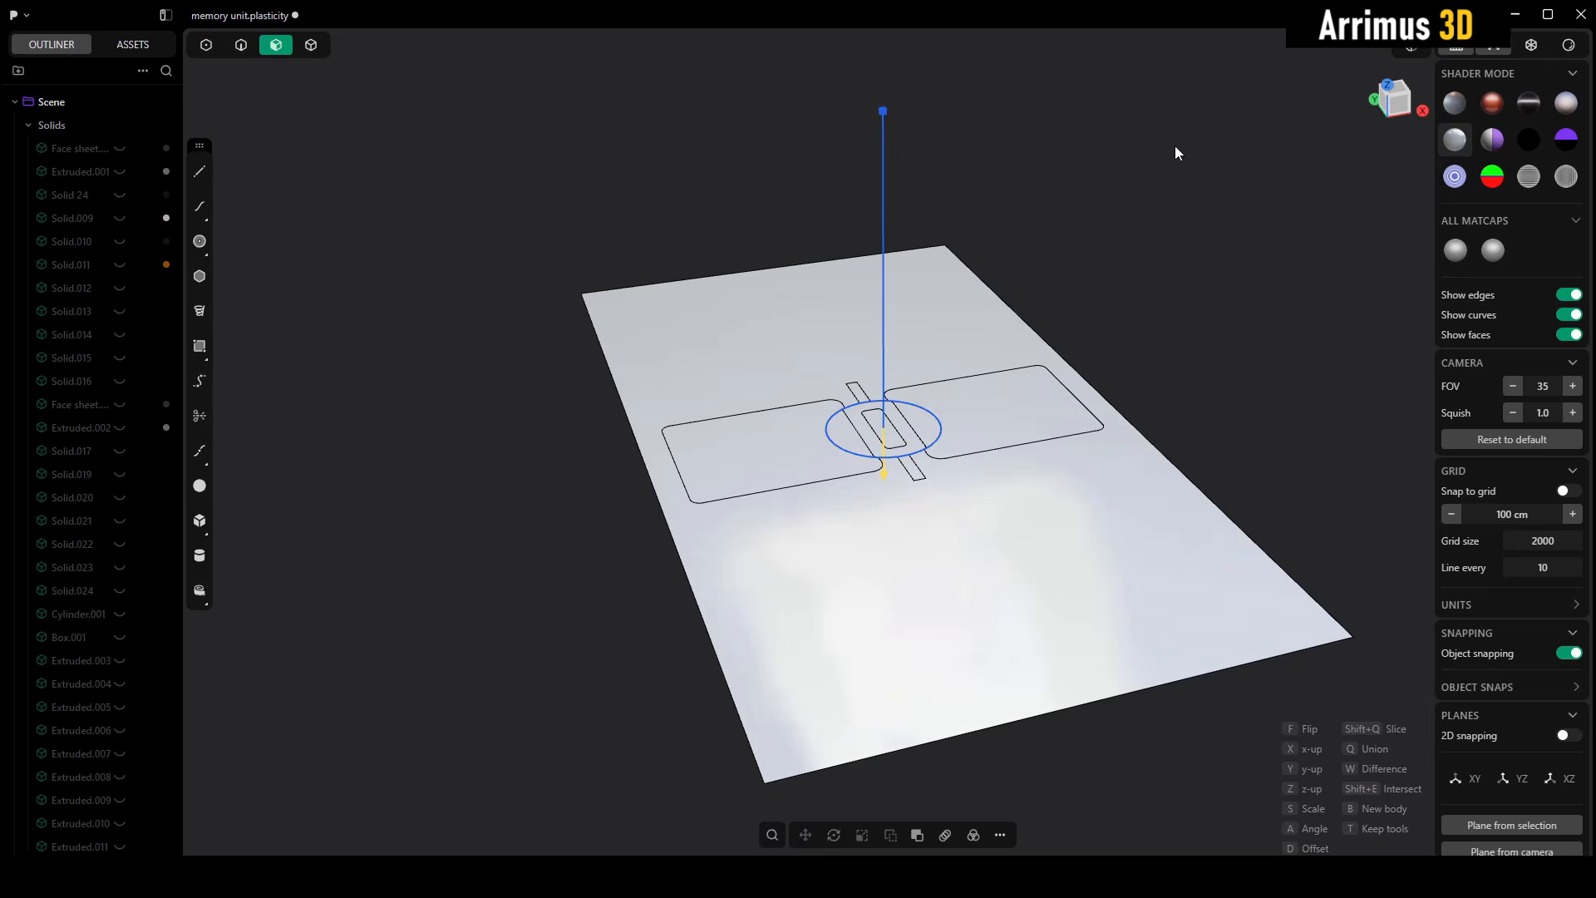
{"action": "right_click", "coordinate": [1175, 146]}
{"action": "middle_click_drag", "start_coordinate": [1114, 314], "coordinate": [1079, 346]}
{"action": "key", "text": "Escape"}
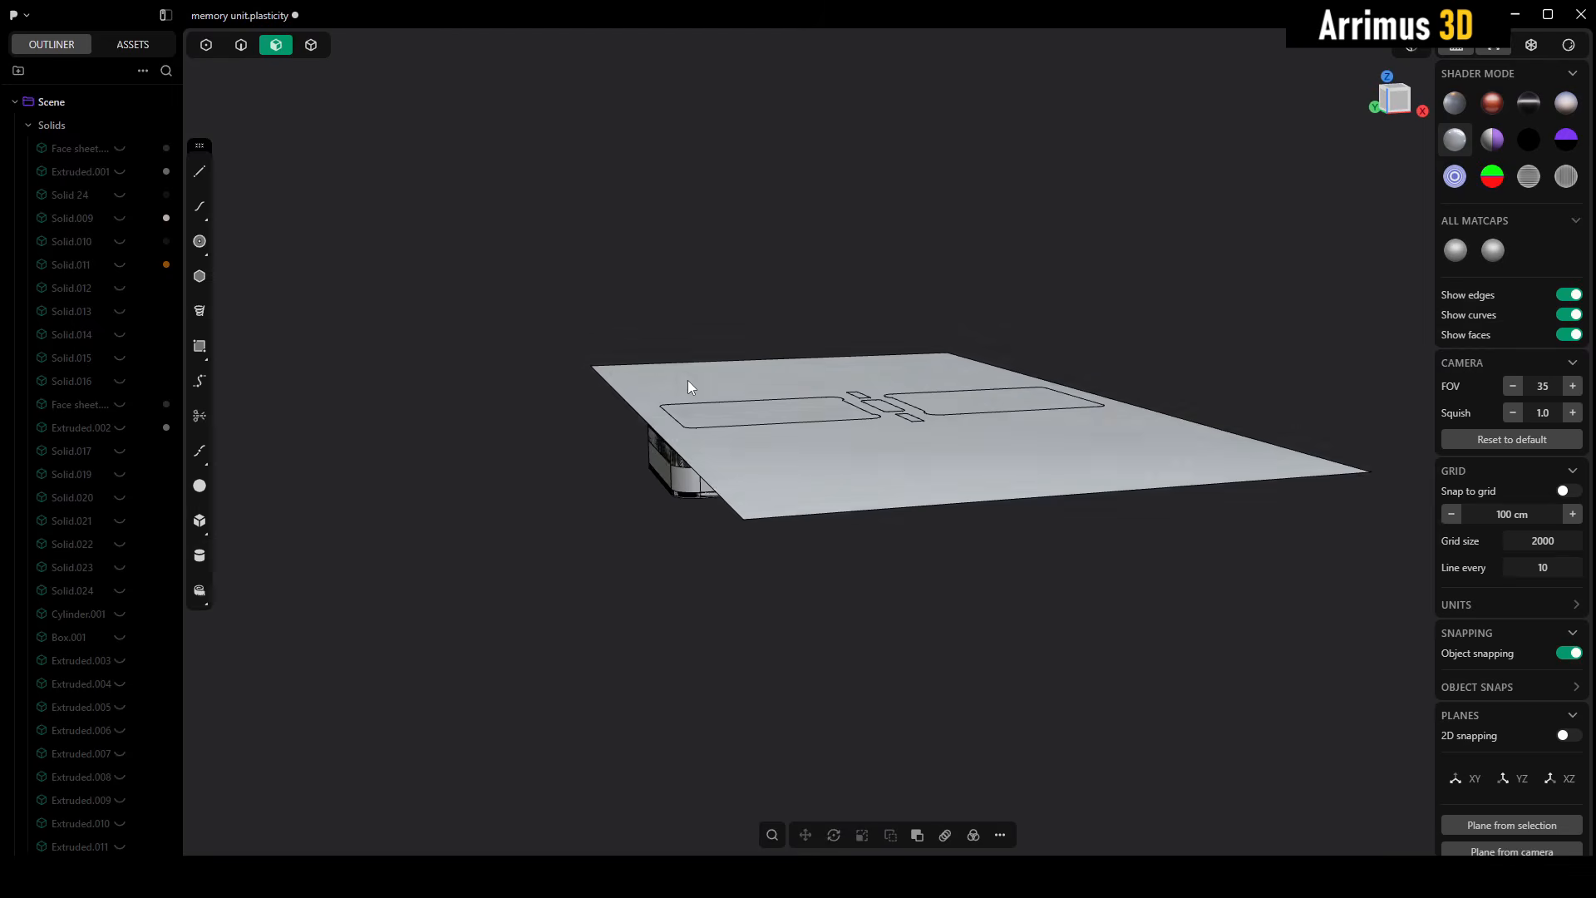
- Select all the placed insert's bodies and raise them about 46.5 cm along Z above the flat sheet
{"action": "key", "text": "4"}
{"action": "left_click_drag", "start_coordinate": [511, 245], "coordinate": [1131, 640]}
{"action": "key", "text": "slash"}
{"action": "key", "text": "g"}
{"action": "key", "text": "z"}
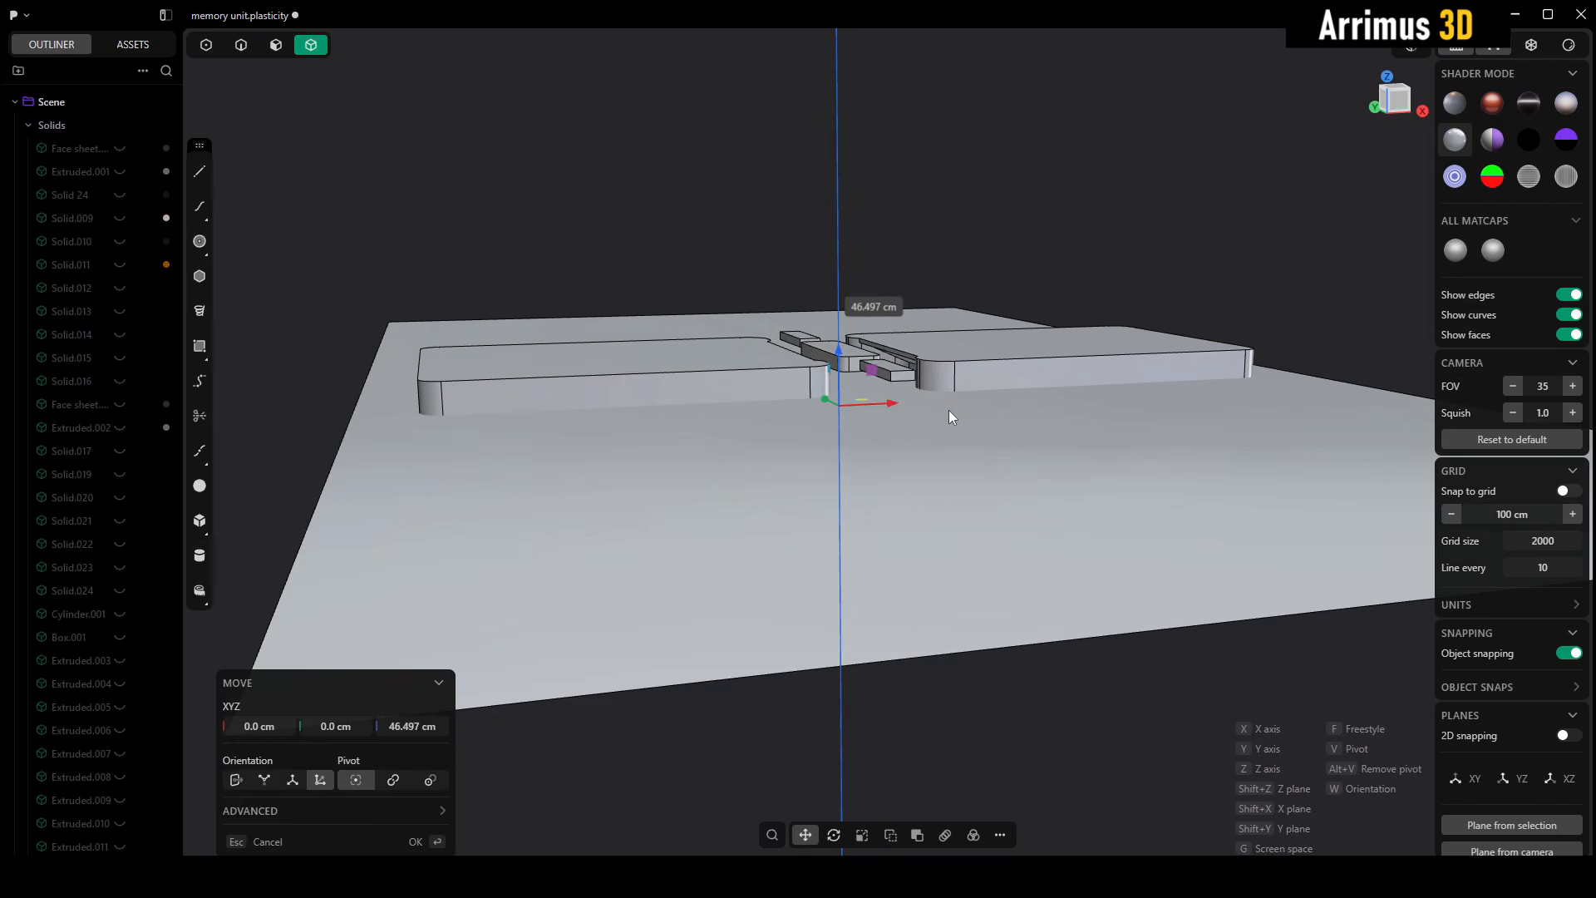
{"action": "left_click", "coordinate": [949, 411]}
{"action": "middle_click_drag", "start_coordinate": [971, 401], "coordinate": [1009, 401]}
{"action": "mouse_move", "coordinate": [1015, 357]}
{"action": "middle_mouse_down"}
{"action": "mouse_move", "coordinate": [953, 409]}
{"action": "mouse_move", "coordinate": [850, 317]}
{"action": "middle_mouse_up"}
{"action": "scroll", "coordinate": [949, 406], "scroll_direction": "up", "scroll_amount": 3}
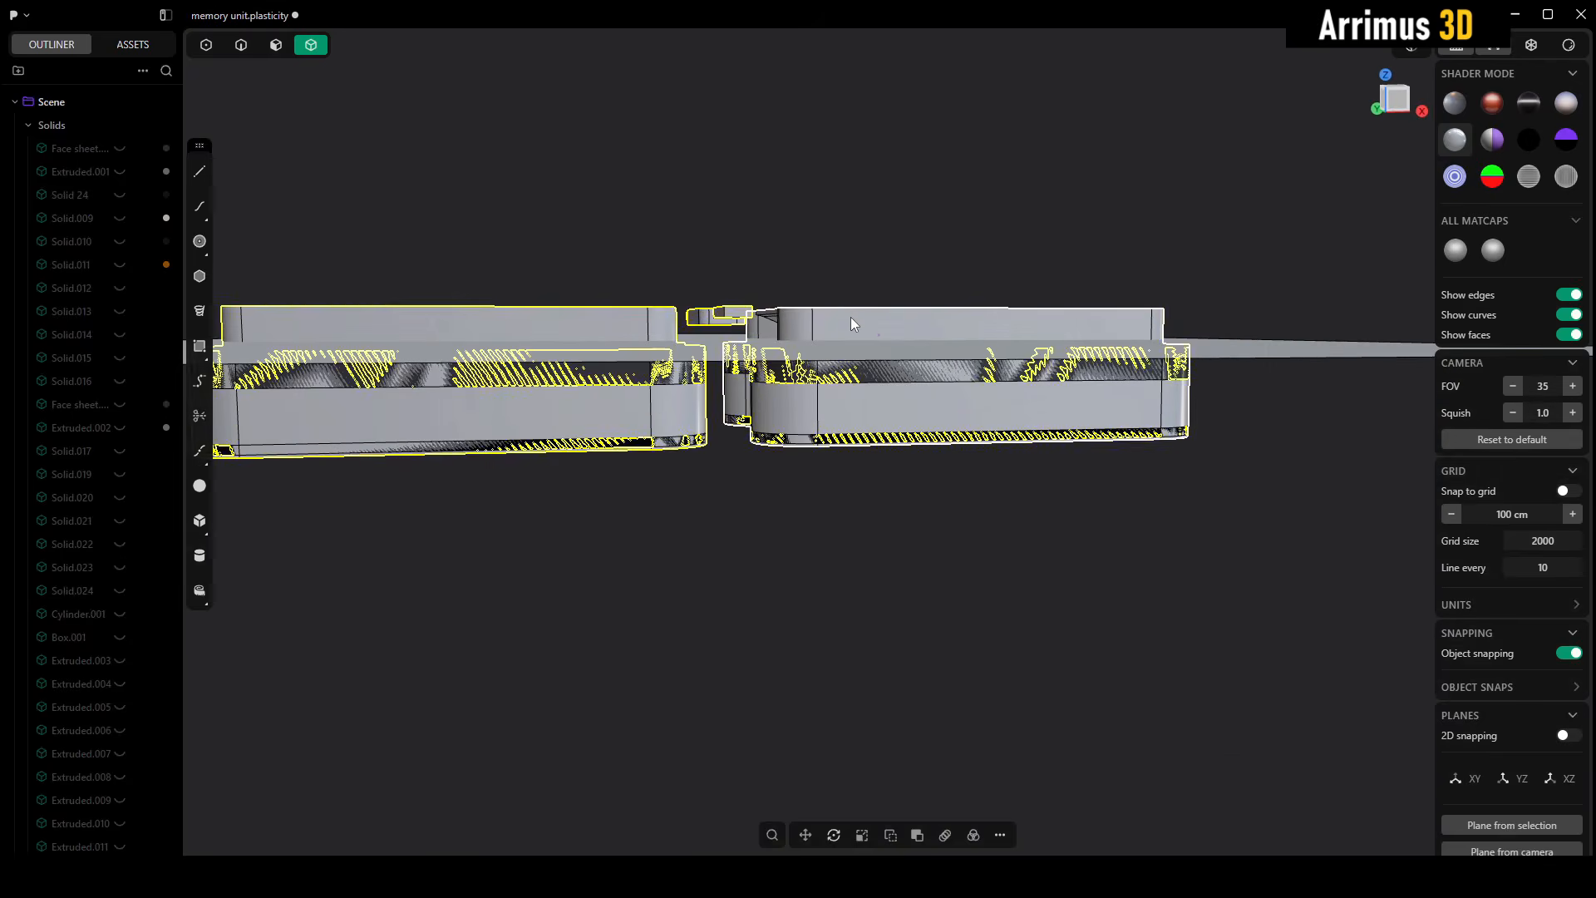
- Lower the small slot cutters between the two large panels about 27 cm along Z, closer to the sheet
{"action": "left_click", "coordinate": [774, 287]}
{"action": "left_click_drag", "start_coordinate": [691, 237], "coordinate": [778, 331]}
{"action": "left_click_drag", "start_coordinate": [631, 247], "coordinate": [773, 347]}
{"action": "scroll", "coordinate": [774, 345], "scroll_direction": "up", "scroll_amount": 1}
{"action": "middle_click_drag", "start_coordinate": [774, 342], "coordinate": [773, 358]}
{"action": "key", "text": "g"}
{"action": "key", "text": "z"}
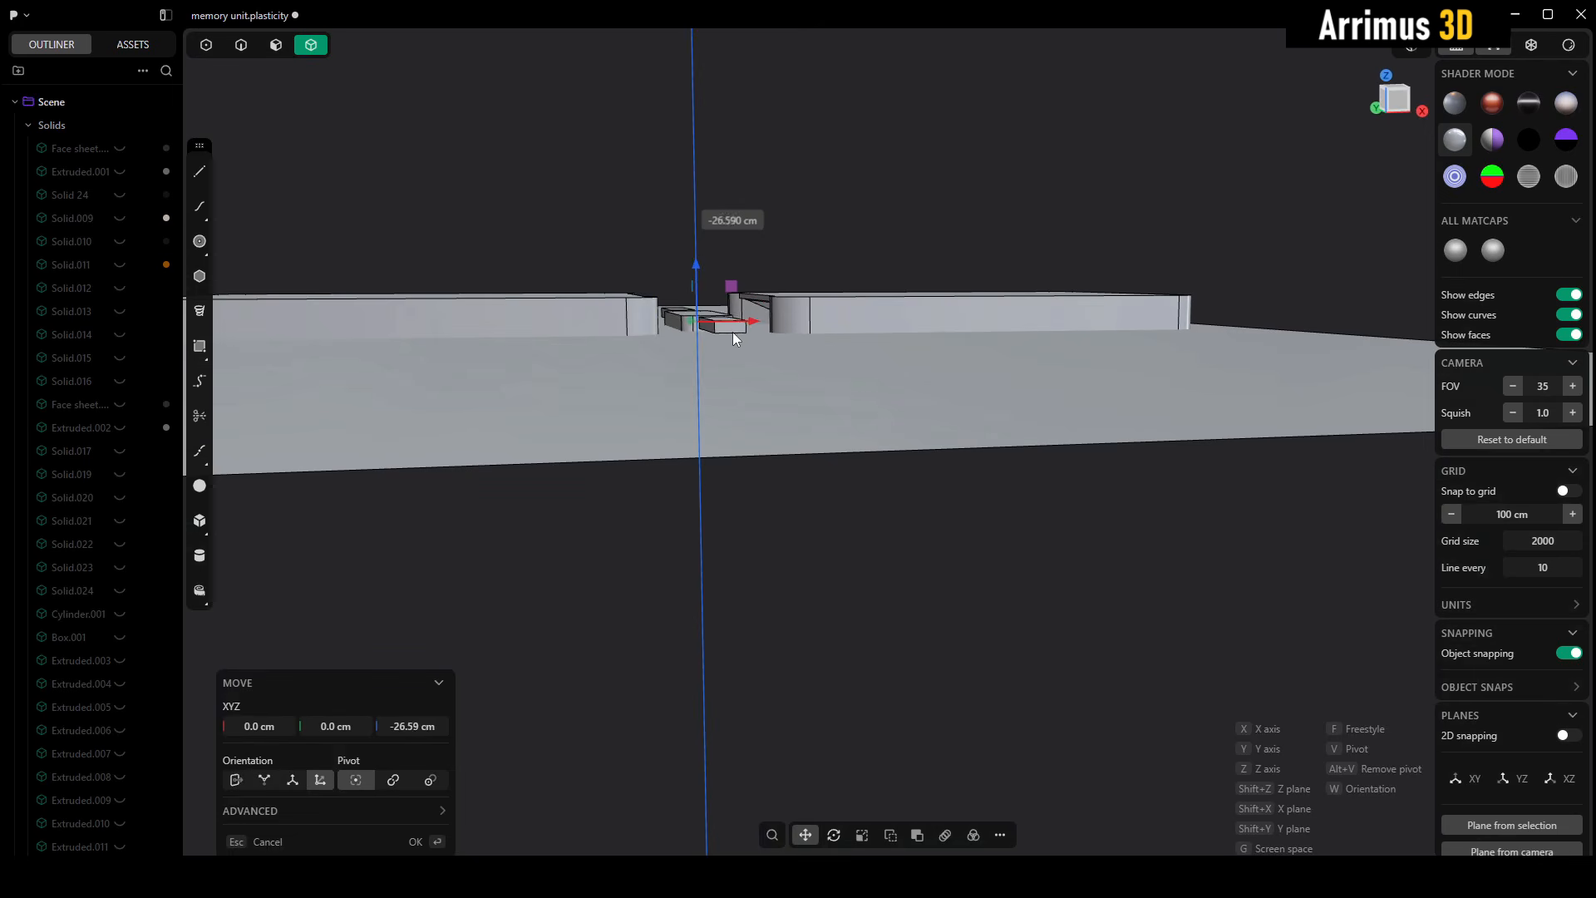
{"action": "left_click", "coordinate": [740, 338]}
- Deform all the insert's bodies using the flat sheet as reference face and the plain block's curved face as target
{"action": "middle_click_drag", "start_coordinate": [750, 282], "coordinate": [912, 242]}
{"action": "scroll", "coordinate": [1012, 157], "scroll_direction": "down", "scroll_amount": 5}
{"action": "left_click_drag", "start_coordinate": [578, 193], "coordinate": [1057, 478]}
{"action": "key", "text": "g"}
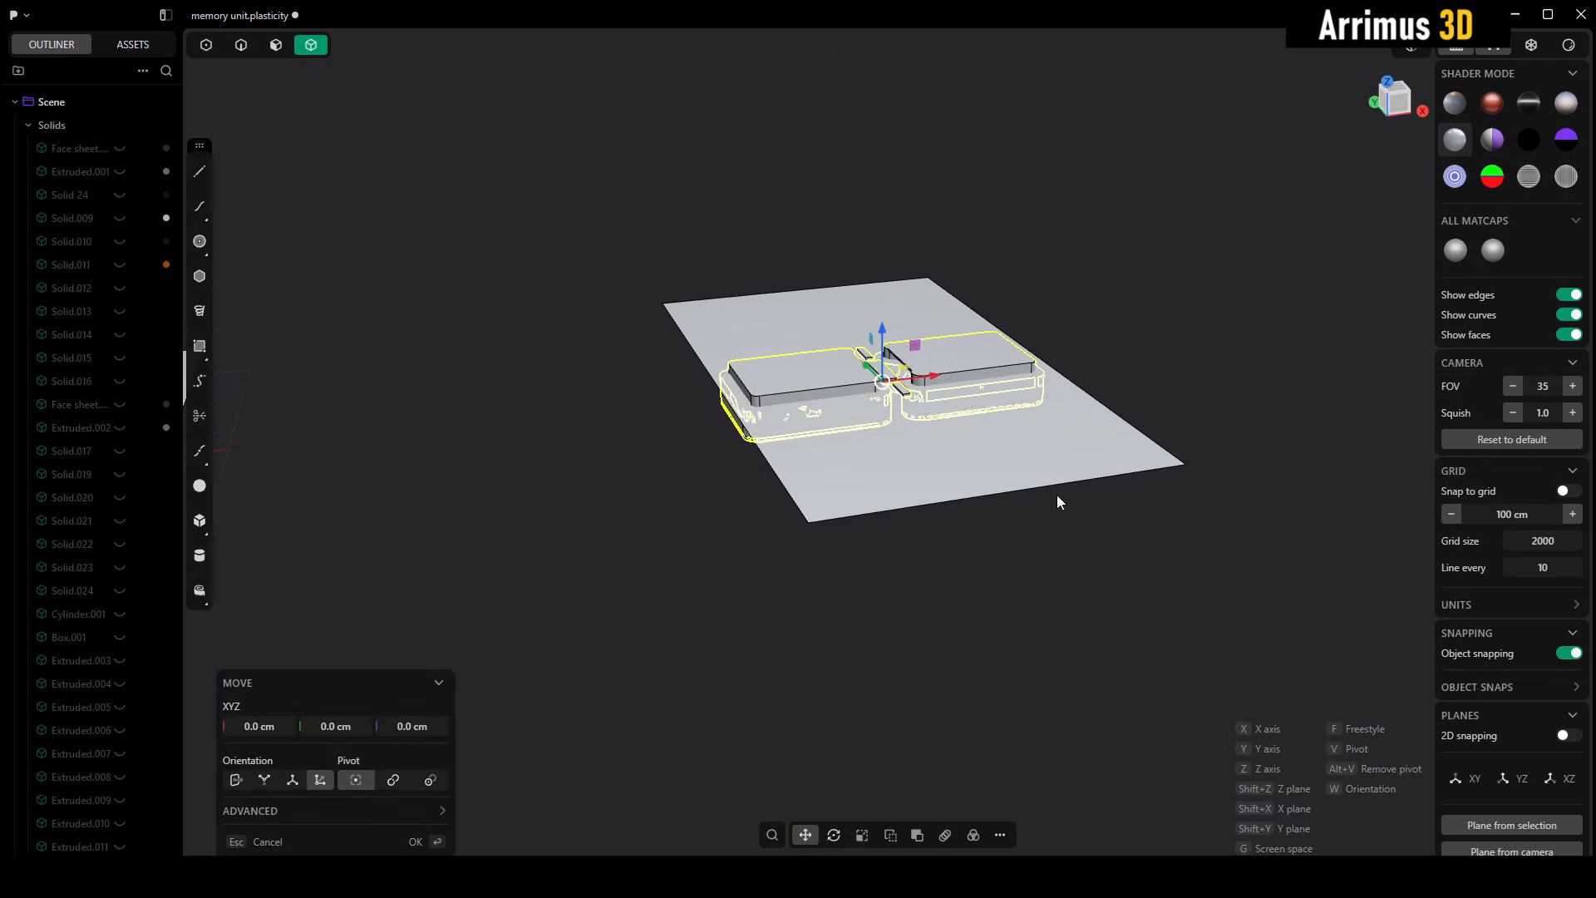
{"action": "key", "text": "Escape"}
{"action": "right_click", "coordinate": [1041, 486]}
{"action": "type", "text": "def"}
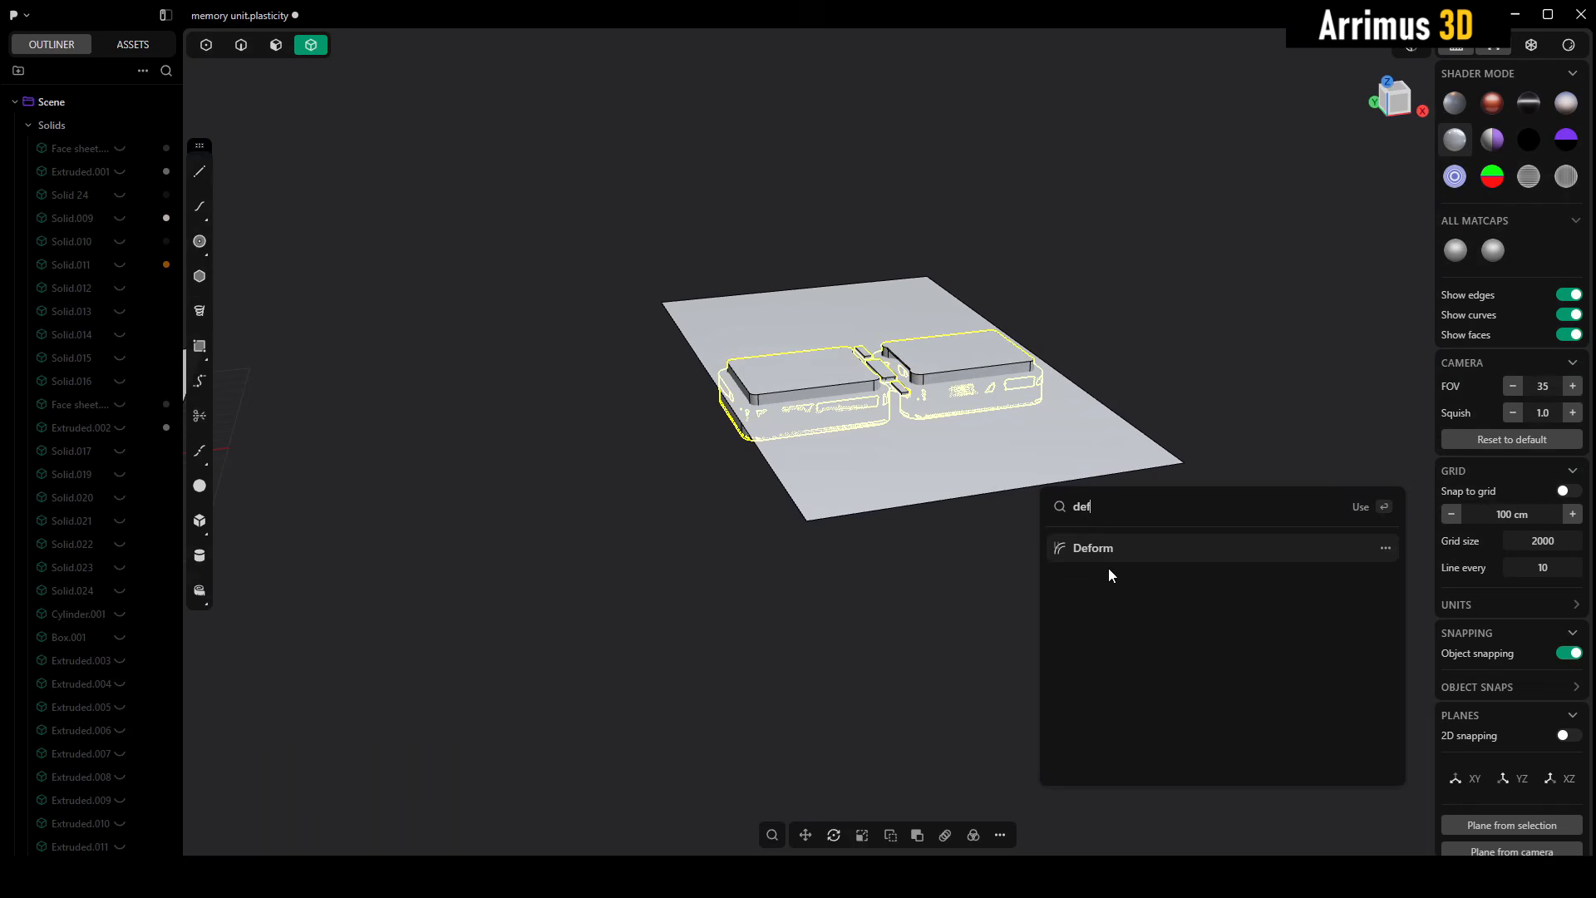
{"action": "left_click", "coordinate": [1105, 563]}
{"action": "middle_click_drag", "start_coordinate": [1010, 347], "coordinate": [889, 572]}
{"action": "left_click", "coordinate": [911, 482]}
{"action": "scroll", "coordinate": [890, 572], "scroll_direction": "down", "scroll_amount": 5}
{"action": "left_click", "coordinate": [889, 385]}
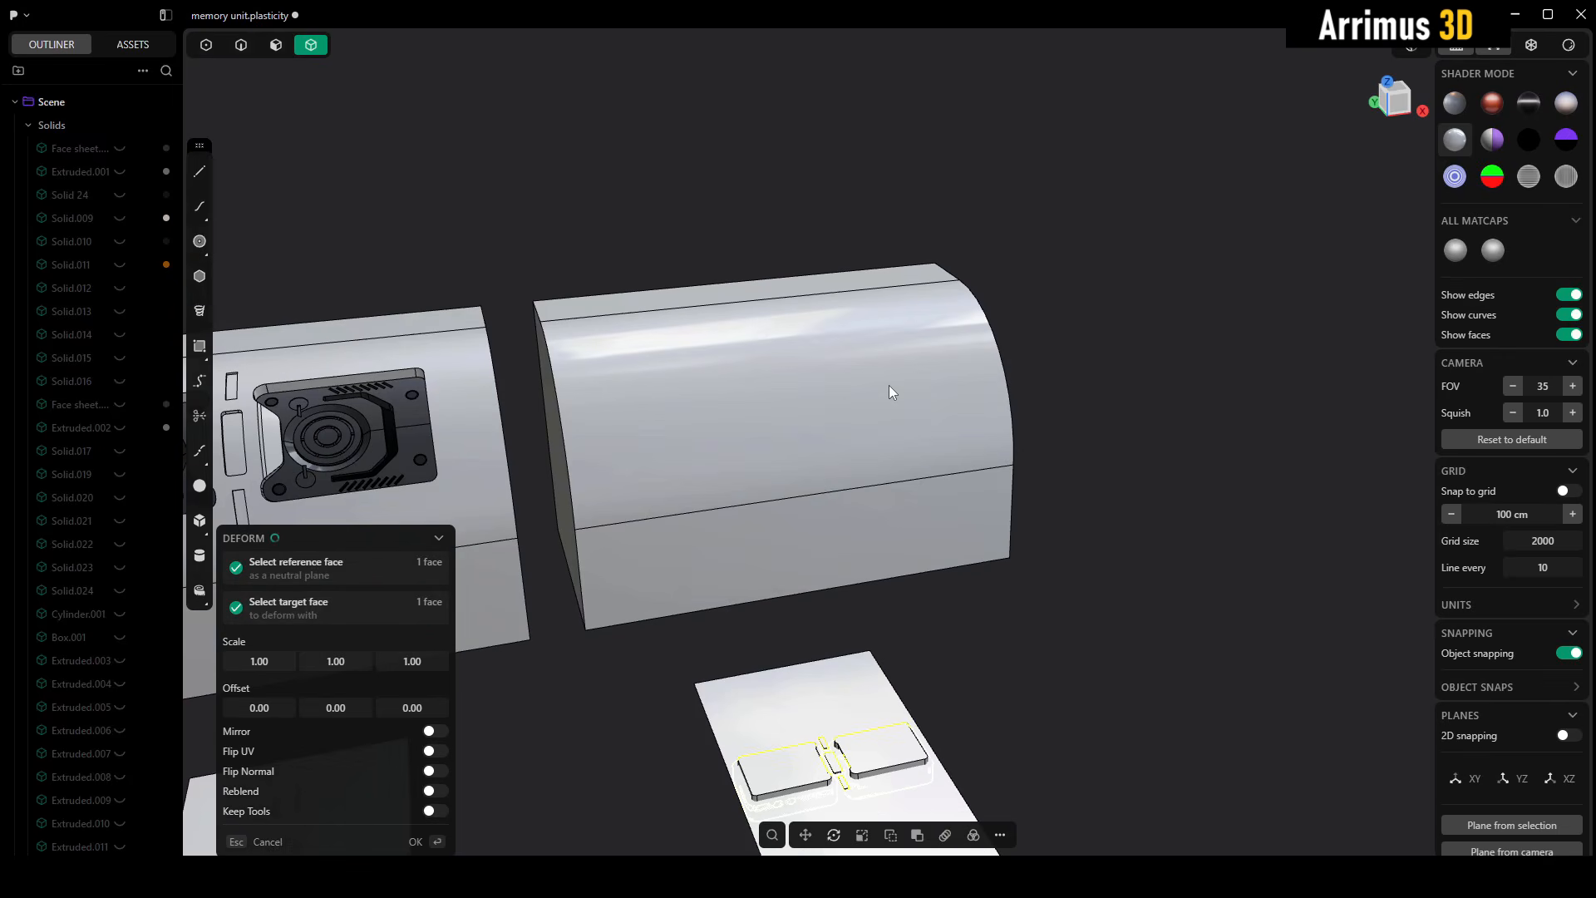
- Check the wrapped insert up close on the curved face and apply the deformation
{"action": "middle_click_drag", "start_coordinate": [811, 431], "coordinate": [944, 191], "text": "shift"}
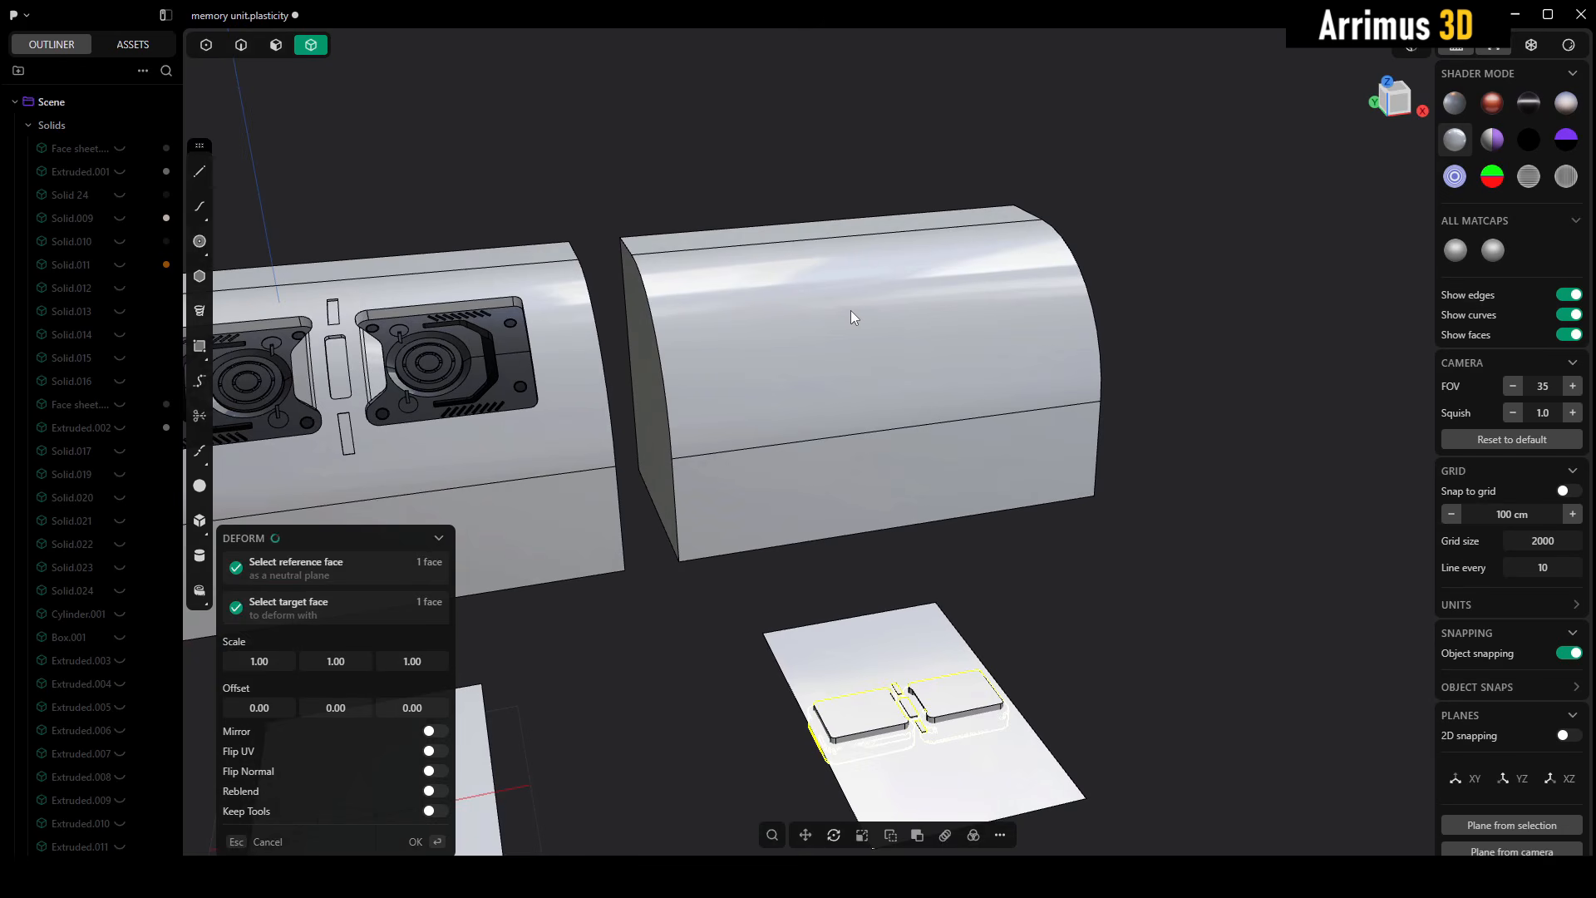
{"action": "middle_click_drag", "start_coordinate": [856, 313], "coordinate": [925, 317]}
{"action": "scroll", "coordinate": [851, 356], "scroll_direction": "up", "scroll_amount": 5}
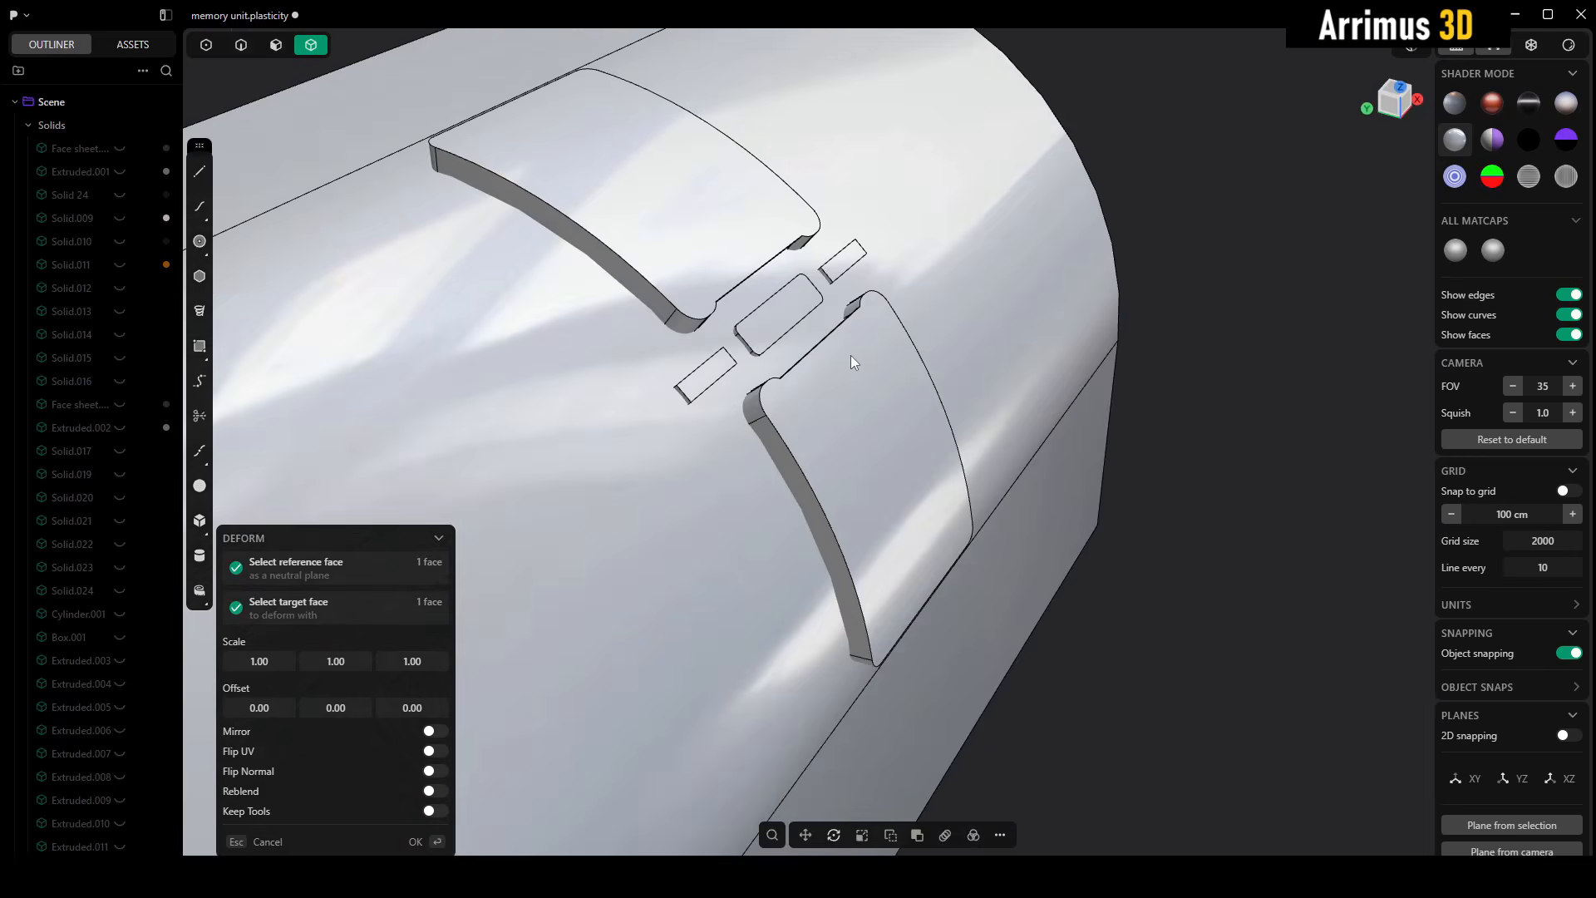
{"action": "middle_click_drag", "start_coordinate": [851, 356], "coordinate": [896, 303]}
{"action": "key", "text": "Return"}
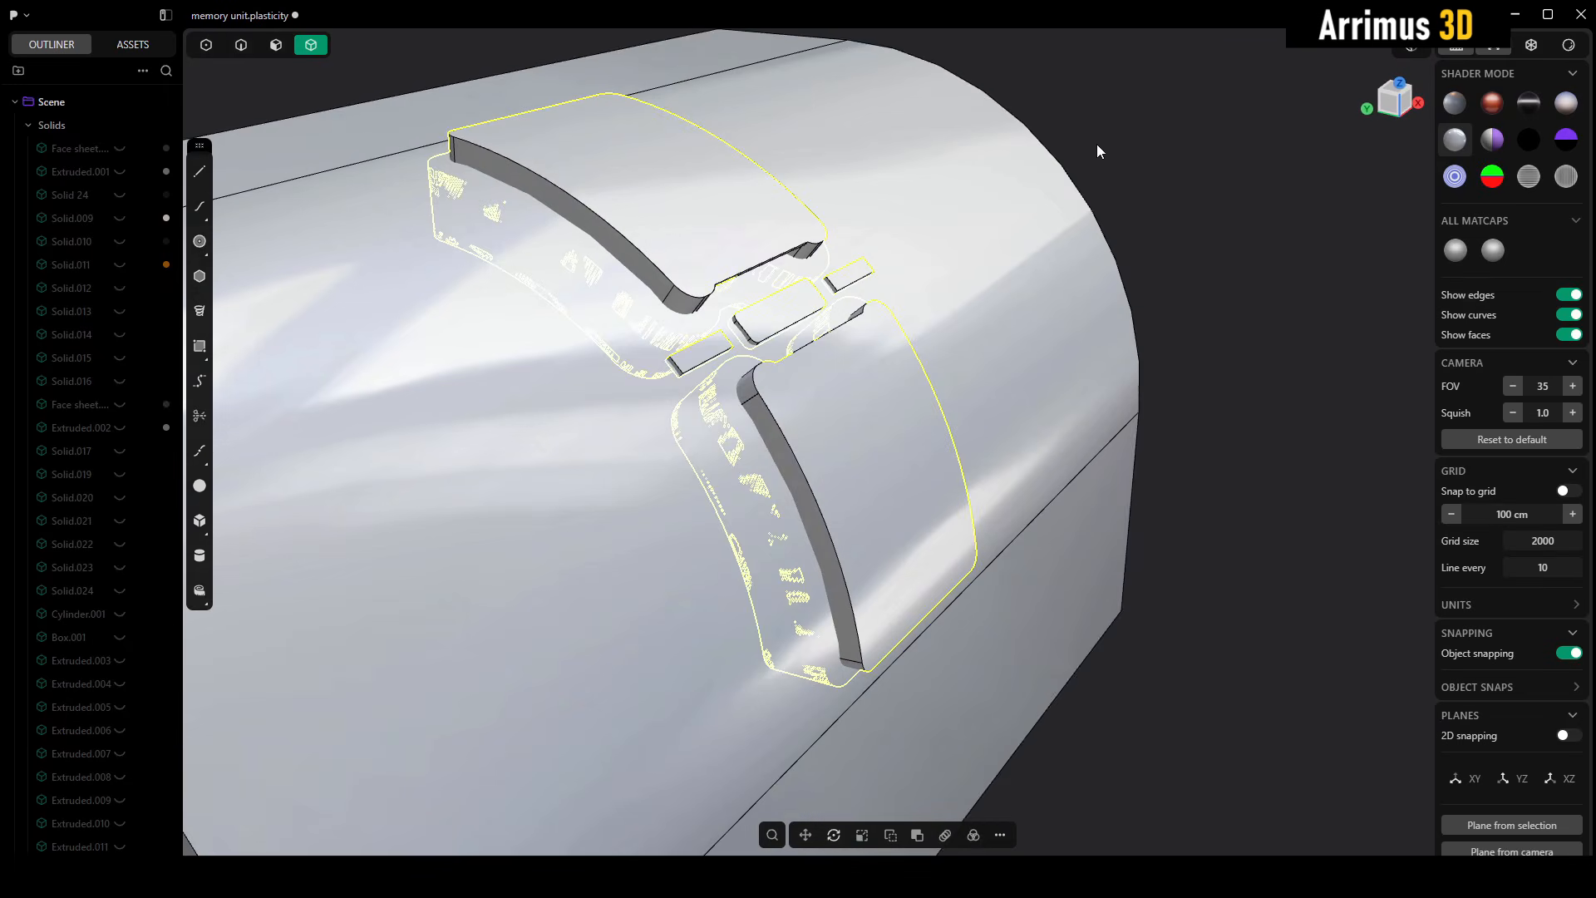
- Subtract the two large panel cutters and the three small slot cutters from the block with a Boolean Diff
{"action": "left_click", "coordinate": [1098, 151]}
{"action": "left_click", "coordinate": [973, 308]}
{"action": "left_click", "coordinate": [885, 361], "text": "shift"}
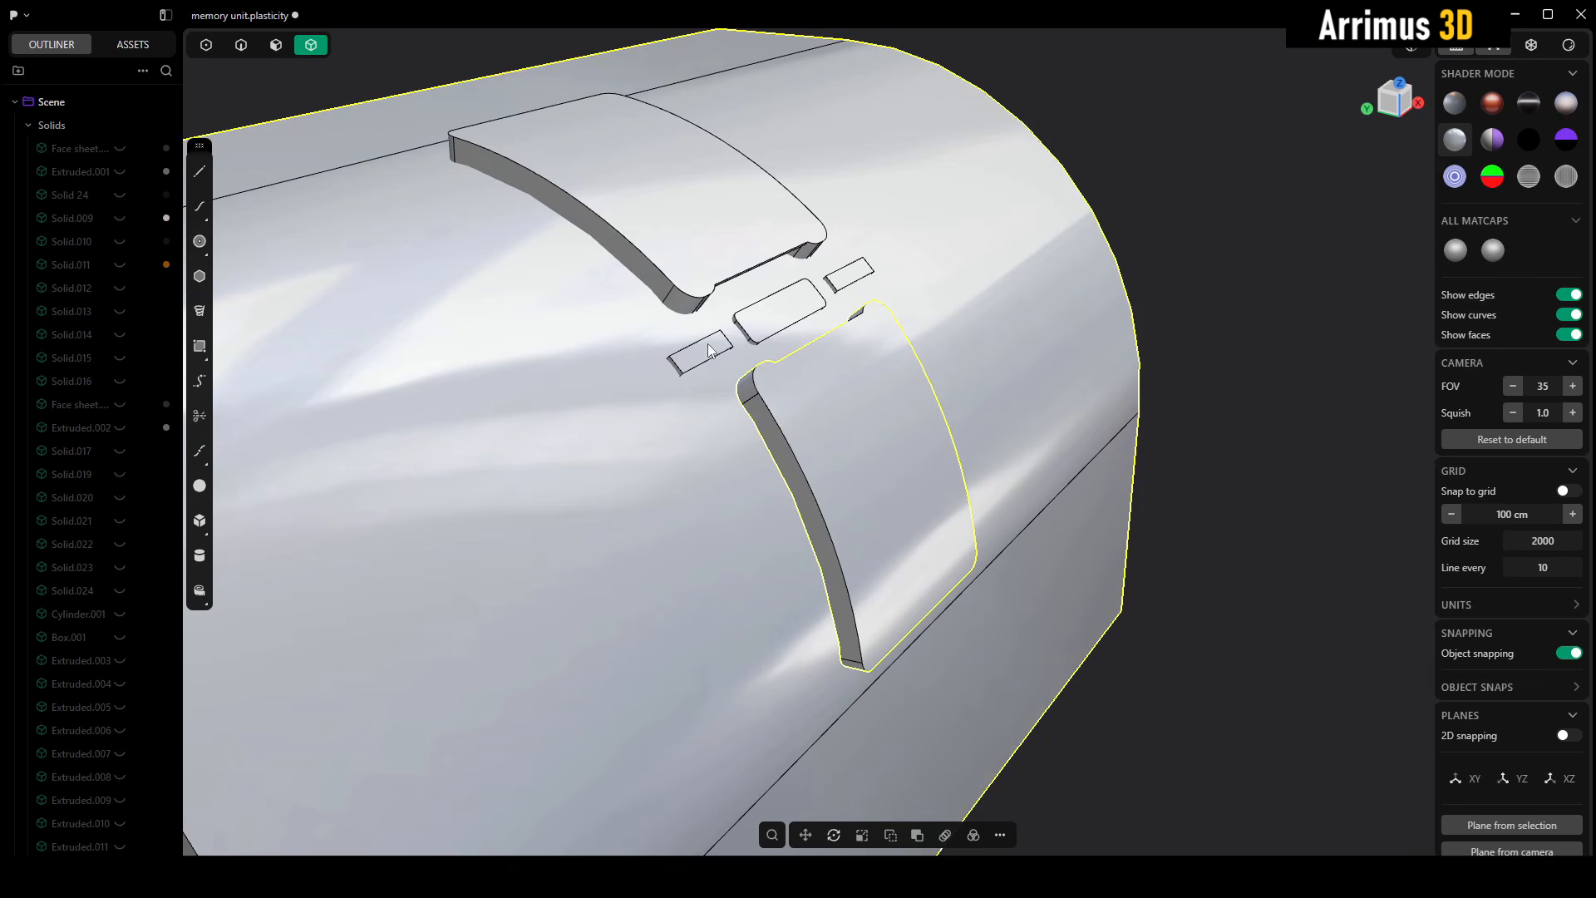
{"action": "left_click", "coordinate": [709, 344], "text": "shift"}
{"action": "left_click", "coordinate": [730, 245], "text": "shift"}
{"action": "left_click", "coordinate": [784, 301], "text": "shift"}
{"action": "left_click", "coordinate": [852, 272], "text": "shift"}
{"action": "key", "text": "q"}
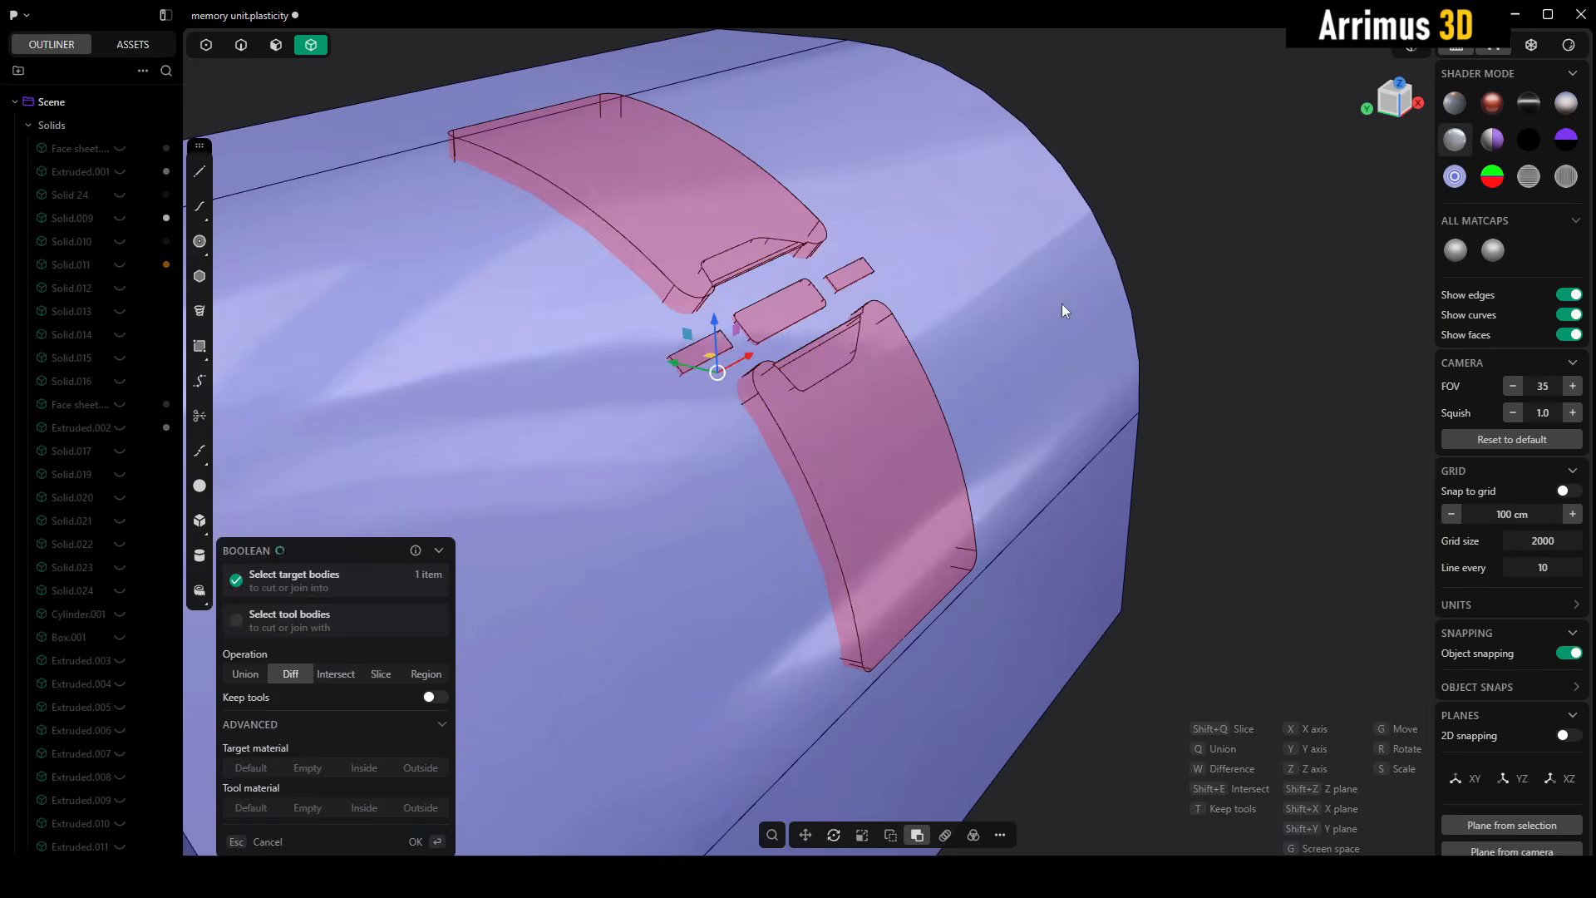
{"action": "key", "text": "Return"}
- Inspect the wrapped inserts in their recesses and compare the two finished blocks
{"action": "middle_click_drag", "start_coordinate": [1264, 292], "coordinate": [855, 474]}
{"action": "scroll", "coordinate": [841, 399], "scroll_direction": "down", "scroll_amount": 3}
{"action": "scroll", "coordinate": [851, 495], "scroll_direction": "up", "scroll_amount": 6}
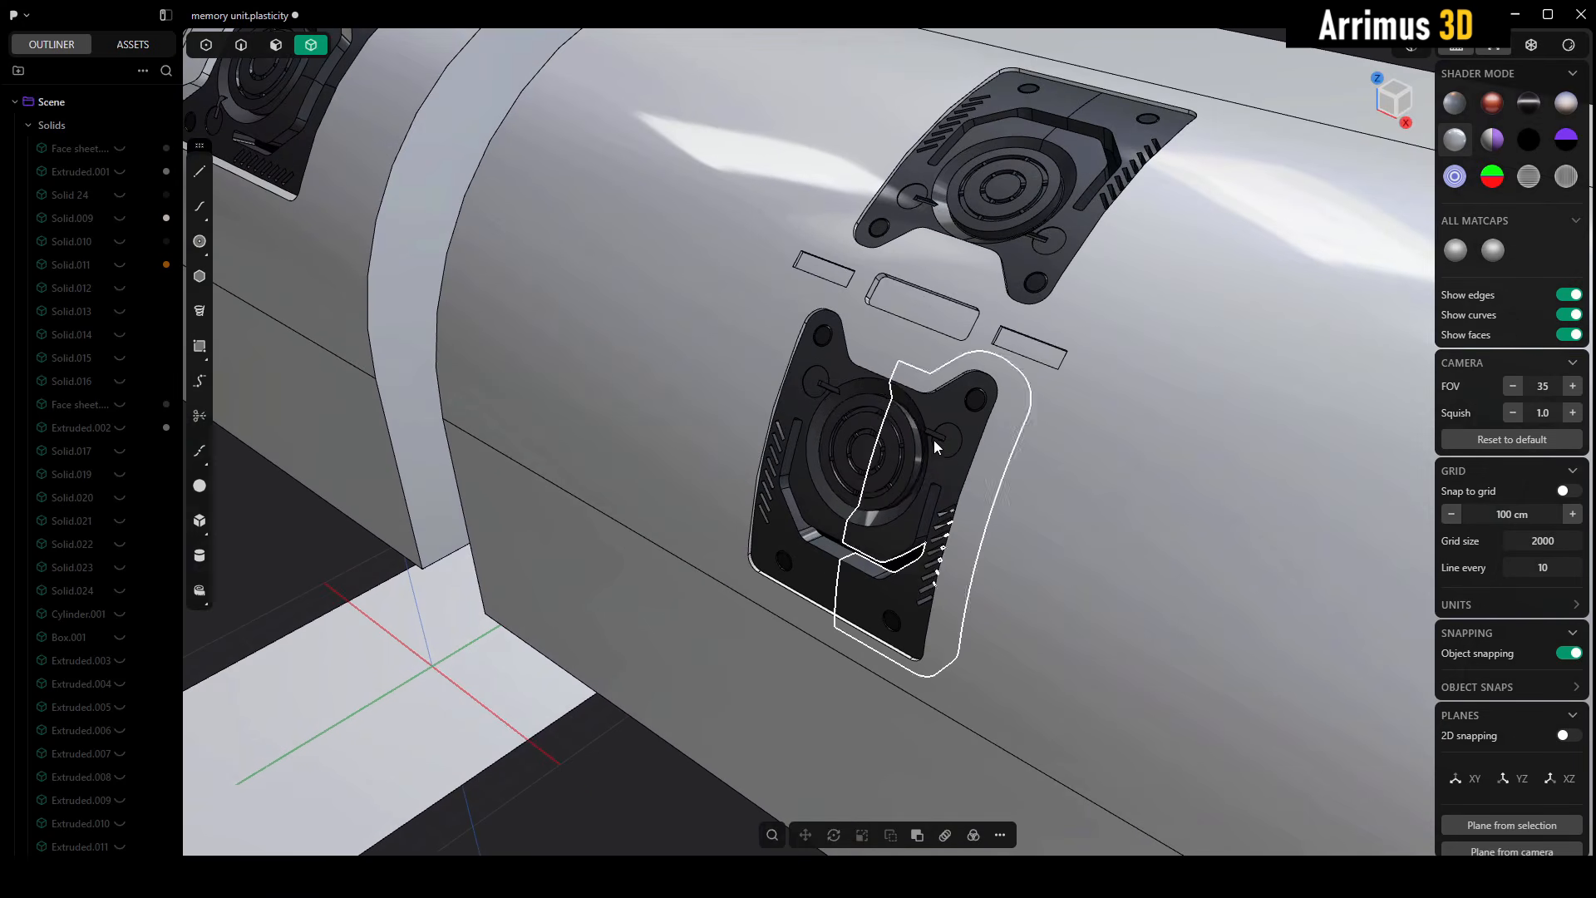
{"action": "middle_click_drag", "start_coordinate": [934, 441], "coordinate": [1005, 557]}
{"action": "scroll", "coordinate": [1231, 406], "scroll_direction": "down", "scroll_amount": 6}
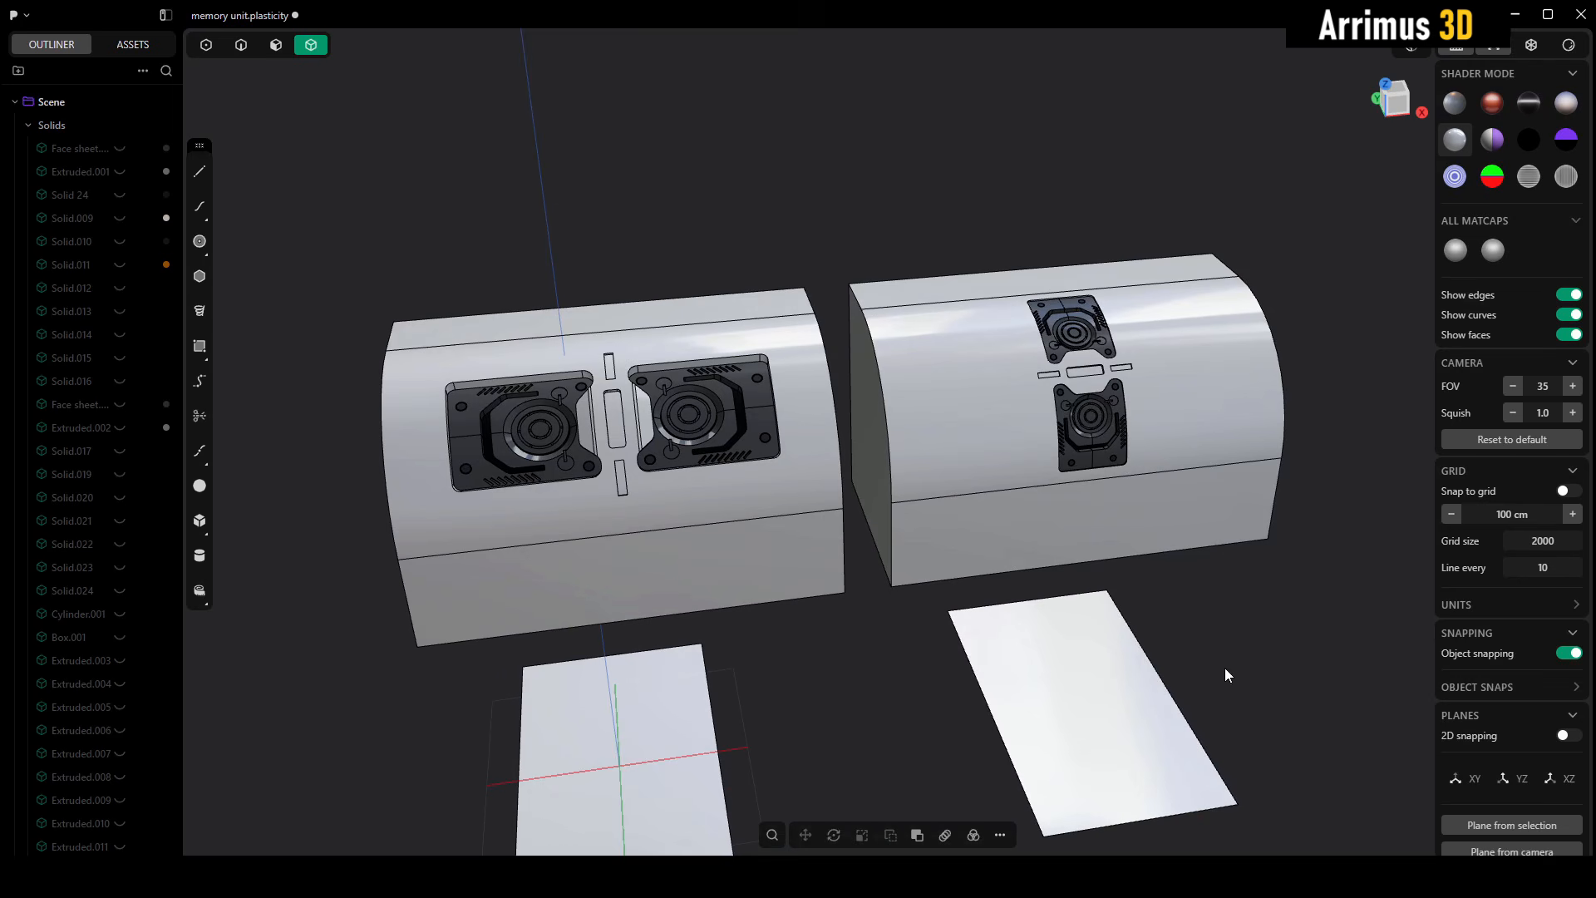